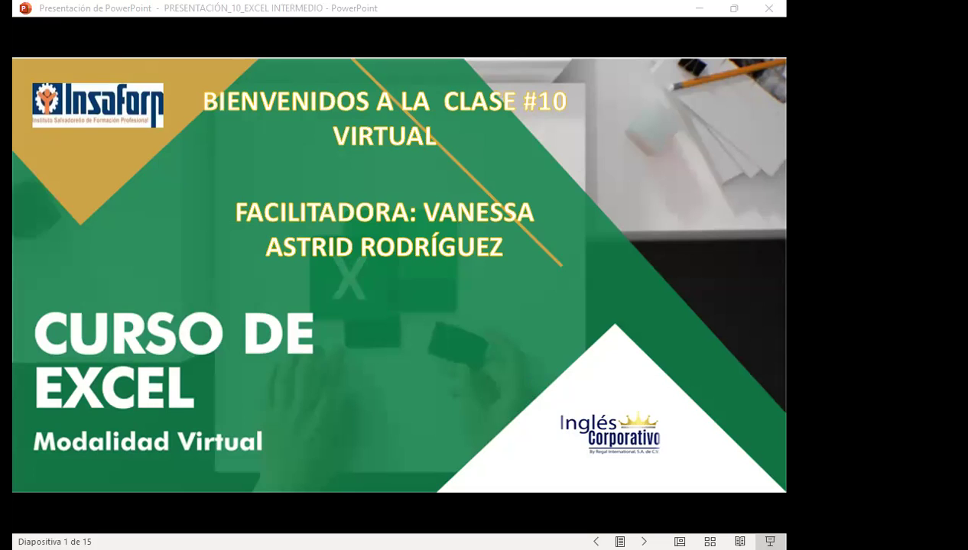
- Leave the PowerPoint Excel class 10 presentation for the Excel Intermedio course page in Firefox
{"action": "left_click", "coordinate": [595, 187]}
{"action": "left_click", "coordinate": [500, 402]}
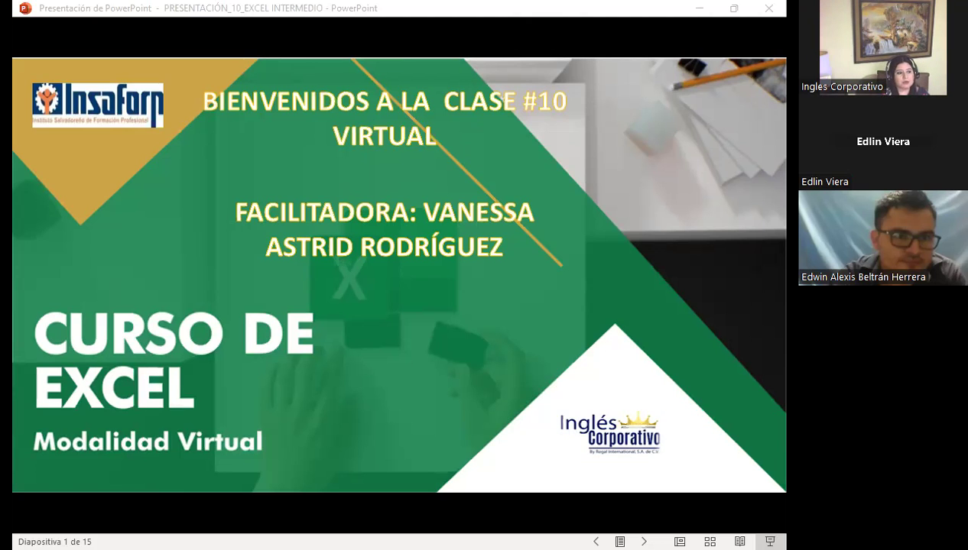
{"action": "key", "text": "alt+Tab"}
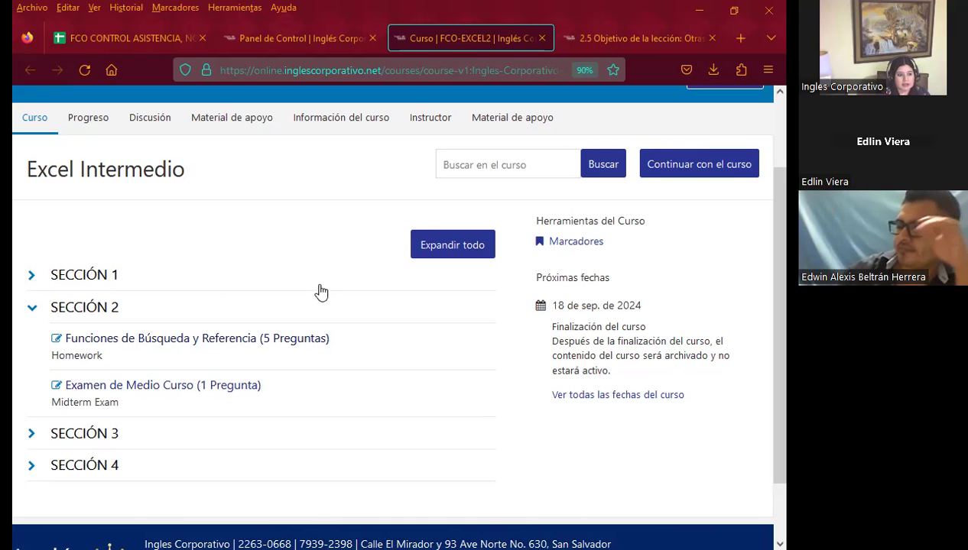
- Expand SECCIÓN 3, then view lesson 2.5 on Otras funciones, starting with CONCATENAR
{"action": "left_click", "coordinate": [33, 433]}
{"action": "scroll", "coordinate": [329, 380], "scroll_direction": "down", "scroll_amount": 3}
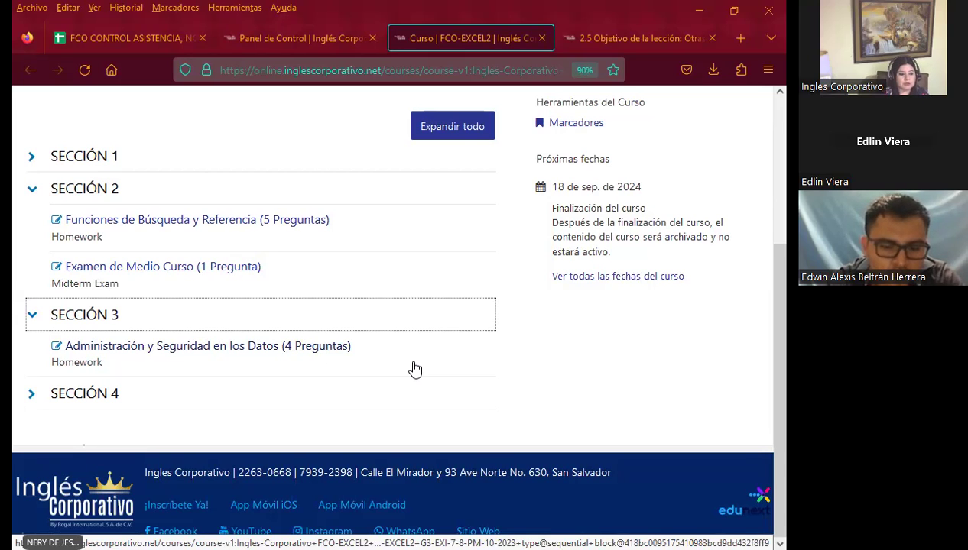
{"action": "left_click", "coordinate": [606, 40]}
{"action": "scroll", "coordinate": [364, 346], "scroll_direction": "down", "scroll_amount": 2}
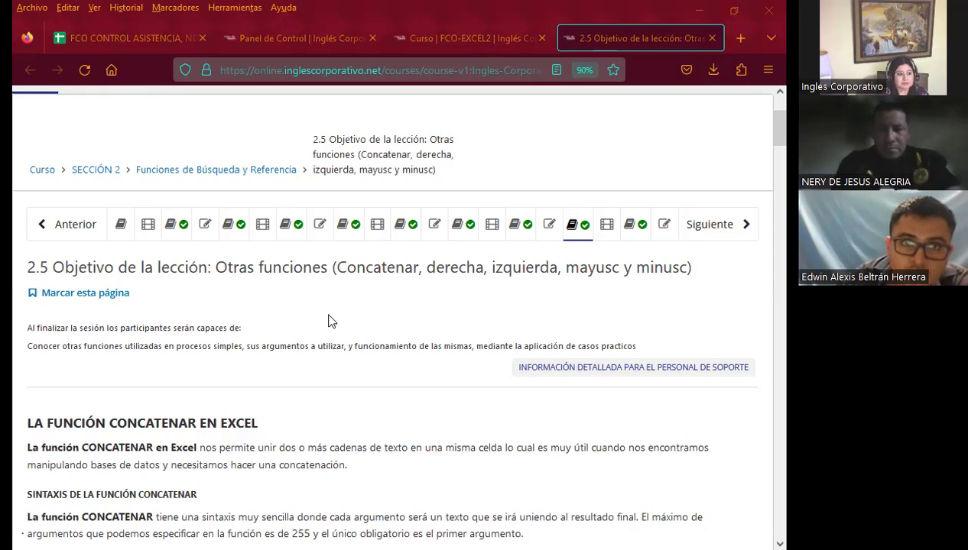
{"action": "scroll", "coordinate": [327, 317], "scroll_direction": "down", "scroll_amount": 3}
{"action": "scroll", "coordinate": [323, 276], "scroll_direction": "down", "scroll_amount": 2}
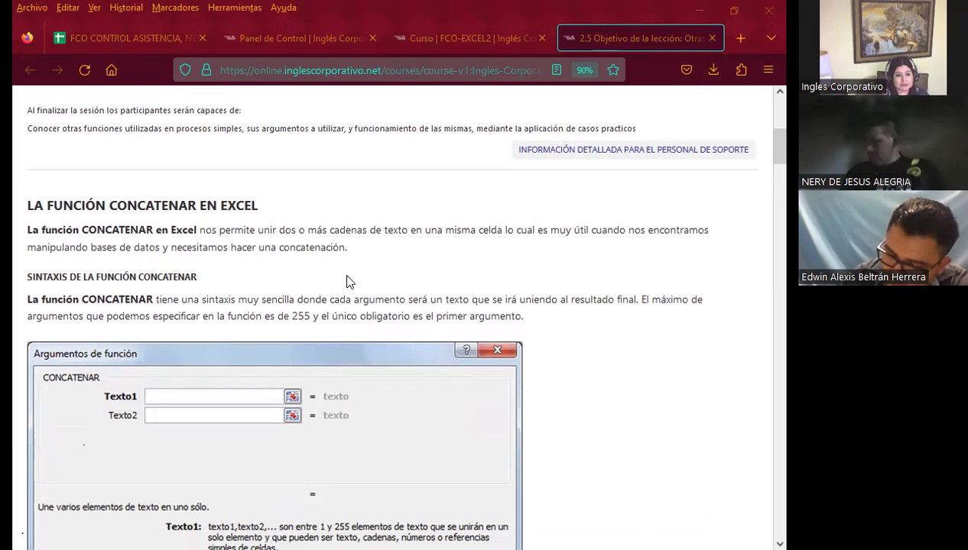
{"action": "scroll", "coordinate": [359, 281], "scroll_direction": "down", "scroll_amount": 3}
{"action": "scroll", "coordinate": [382, 282], "scroll_direction": "down", "scroll_amount": 2}
{"action": "scroll", "coordinate": [387, 281], "scroll_direction": "down", "scroll_amount": 4}
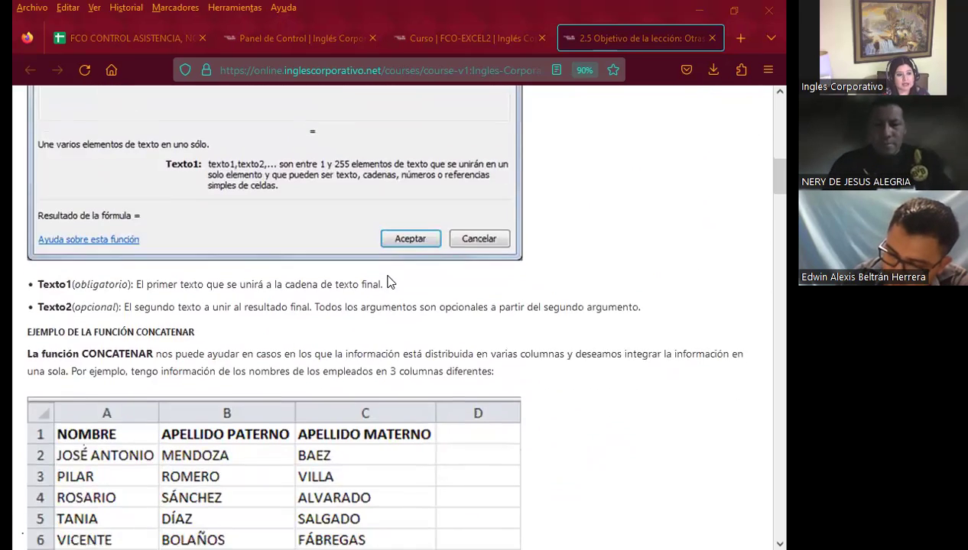
{"action": "scroll", "coordinate": [388, 275], "scroll_direction": "down", "scroll_amount": 5}
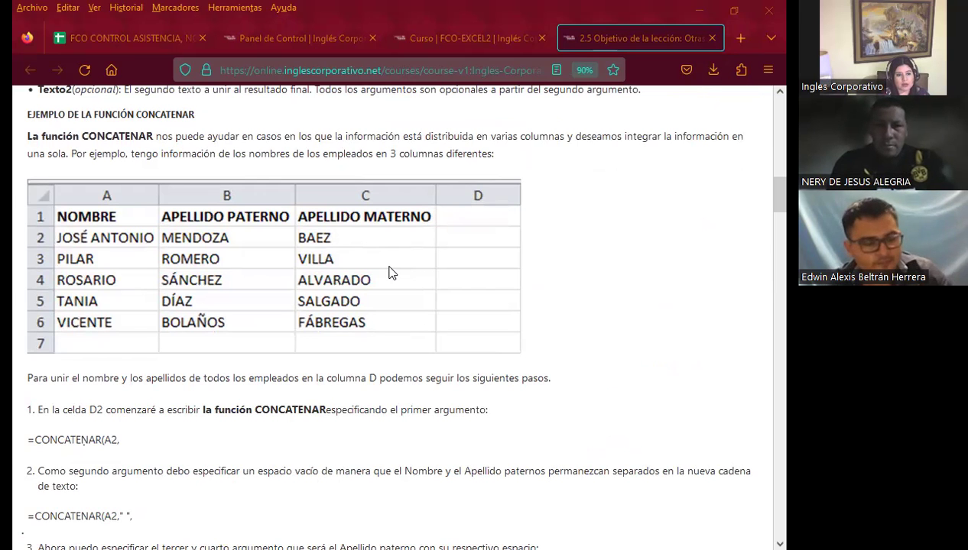
{"action": "scroll", "coordinate": [334, 262], "scroll_direction": "down", "scroll_amount": 1}
{"action": "scroll", "coordinate": [334, 261], "scroll_direction": "down", "scroll_amount": 5}
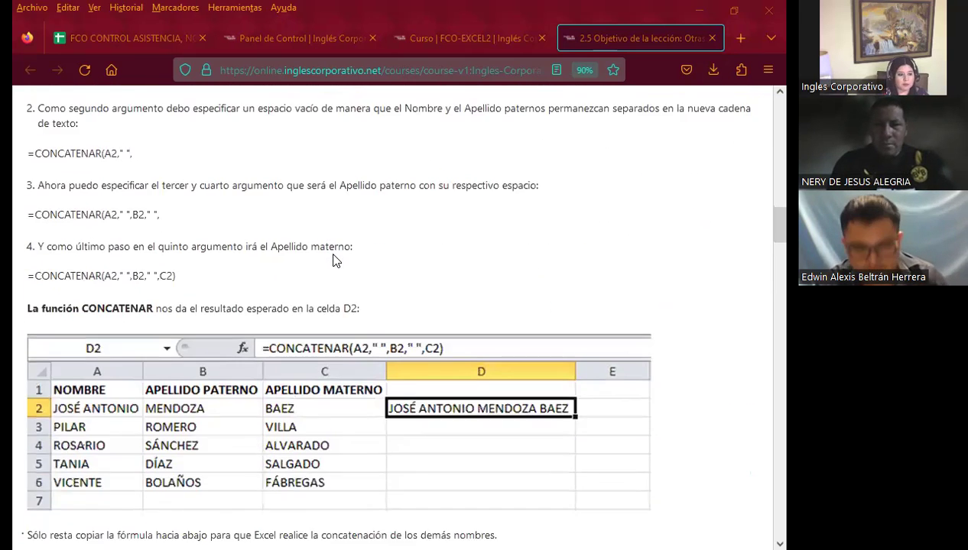
{"action": "scroll", "coordinate": [333, 261], "scroll_direction": "down", "scroll_amount": 2}
{"action": "scroll", "coordinate": [333, 261], "scroll_direction": "down", "scroll_amount": 2}
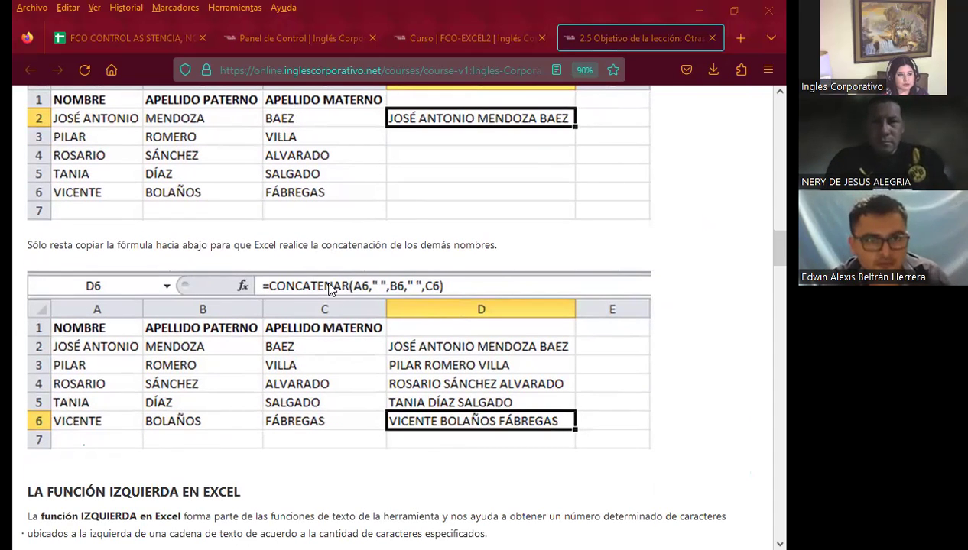
{"action": "scroll", "coordinate": [329, 289], "scroll_direction": "up", "scroll_amount": 3}
{"action": "scroll", "coordinate": [441, 219], "scroll_direction": "up", "scroll_amount": 3}
{"action": "scroll", "coordinate": [441, 219], "scroll_direction": "up", "scroll_amount": 3}
{"action": "scroll", "coordinate": [376, 359], "scroll_direction": "up", "scroll_amount": 1}
{"action": "scroll", "coordinate": [421, 309], "scroll_direction": "up", "scroll_amount": 3}
{"action": "scroll", "coordinate": [426, 314], "scroll_direction": "up", "scroll_amount": 5}
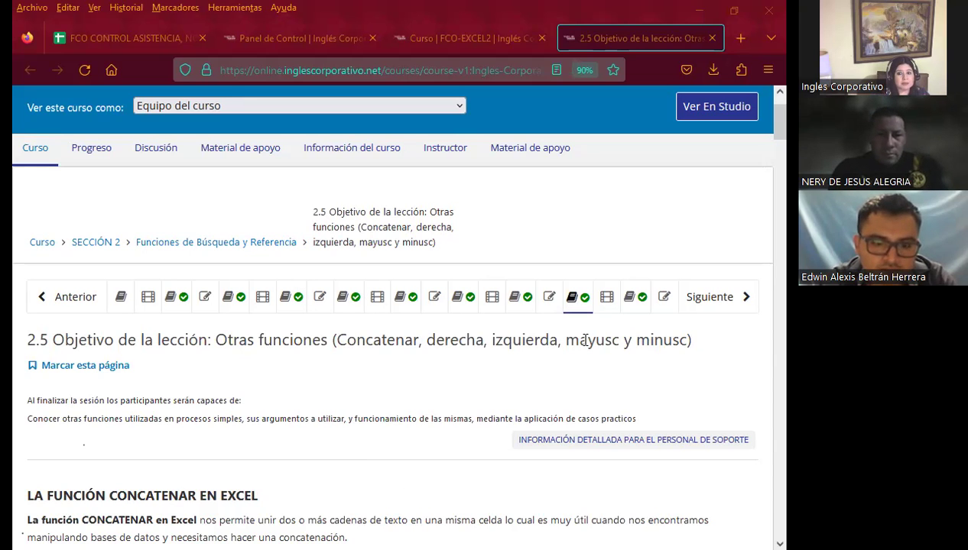
- Open the class #10 discussion and questions forum and scroll through it
{"action": "left_click", "coordinate": [630, 300]}
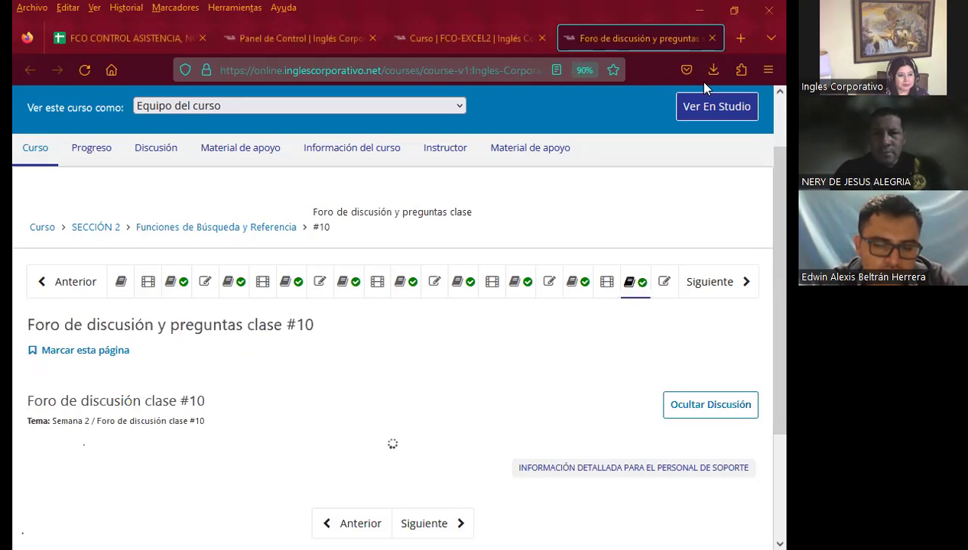
{"action": "scroll", "coordinate": [360, 336], "scroll_direction": "down", "scroll_amount": 2}
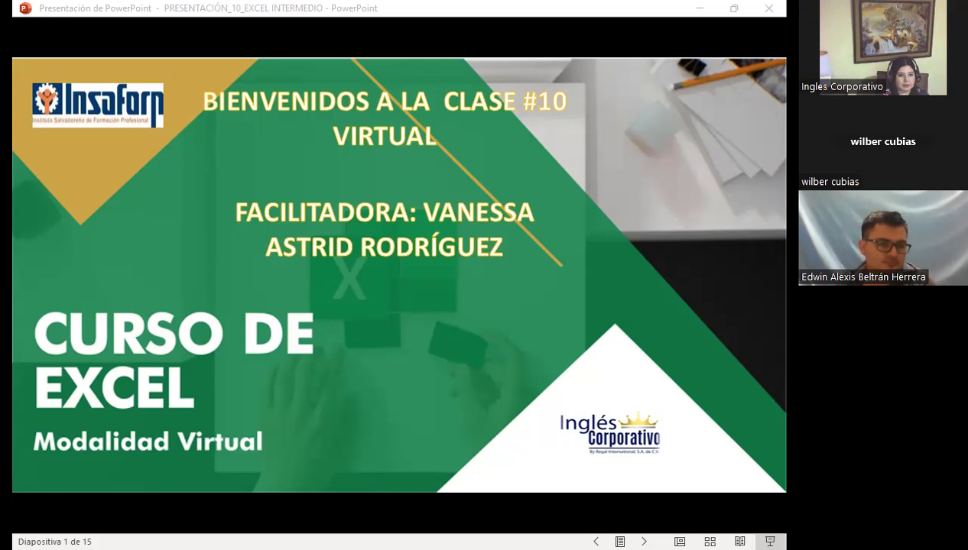
- Advance the slideshow past the agenda to slide 4, OBJETIVO GENERAL
{"action": "left_click", "coordinate": [410, 335]}
{"action": "left_click", "coordinate": [441, 315]}
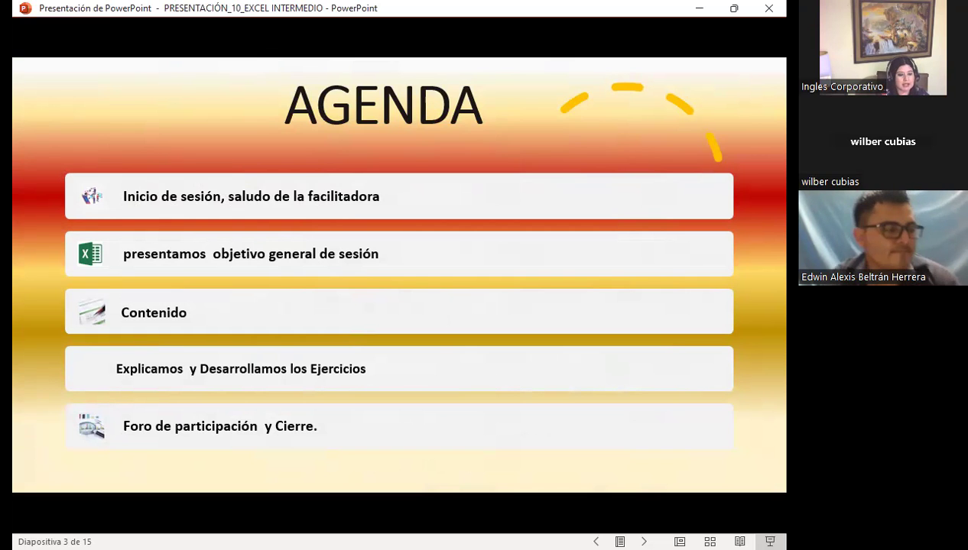
{"action": "key", "text": "Right"}
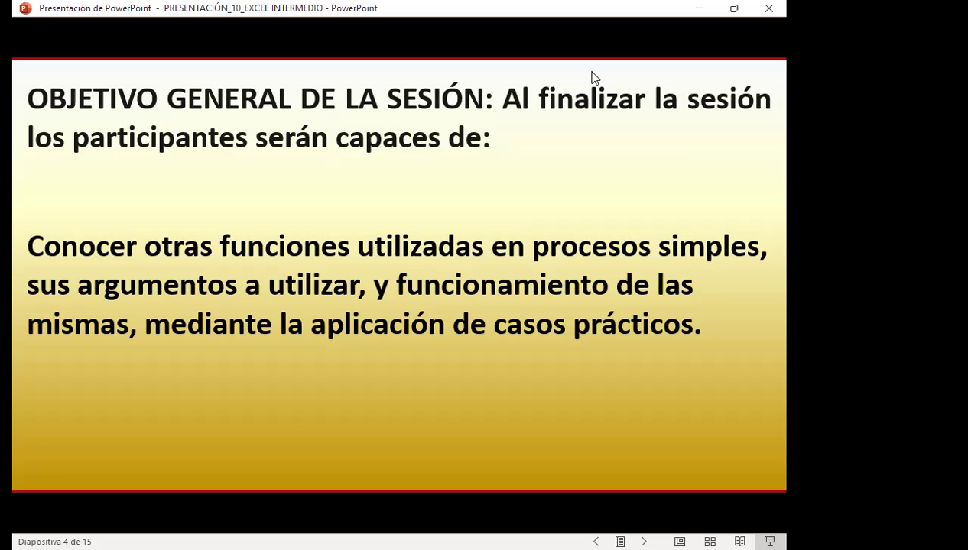
- Advance to slide 5, which explains the CONCATENAR function
{"action": "left_click", "coordinate": [594, 78]}
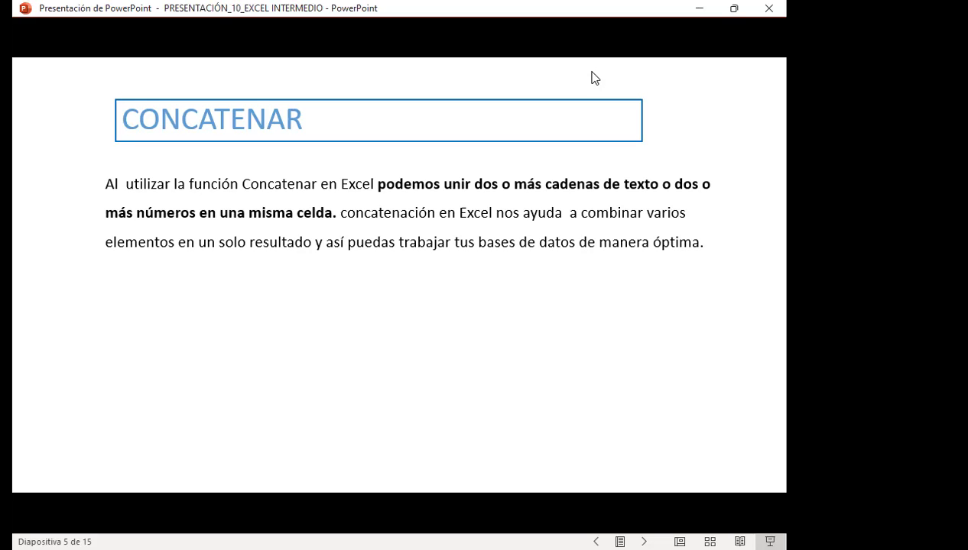
- Advance to slide 6, 'Sintaxis de la función Concatenar'
{"action": "left_click", "coordinate": [594, 77]}
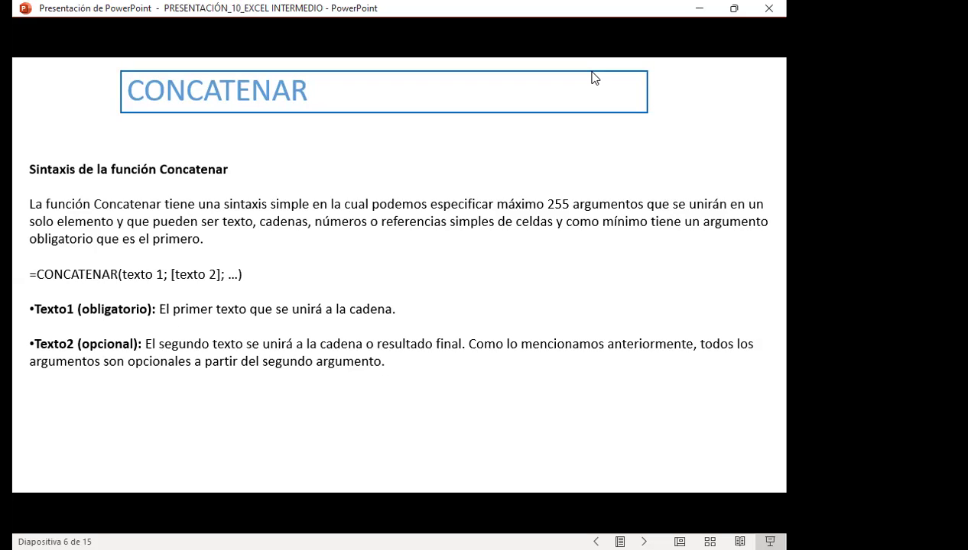
- Advance to slide 7 on DERECHA and IZQUIERDA, then switch to the Excel workbook
{"action": "left_click", "coordinate": [594, 78]}
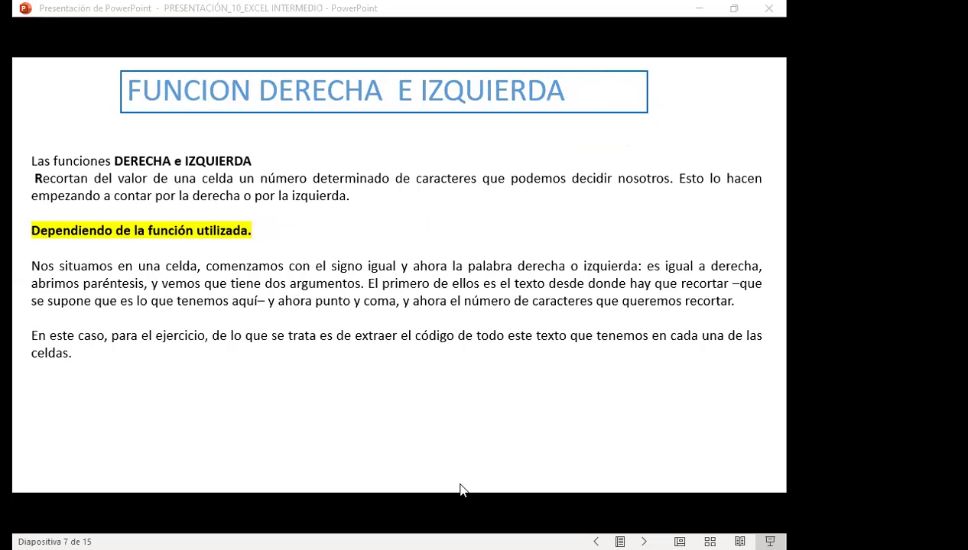
{"action": "key", "text": "alt+Tab"}
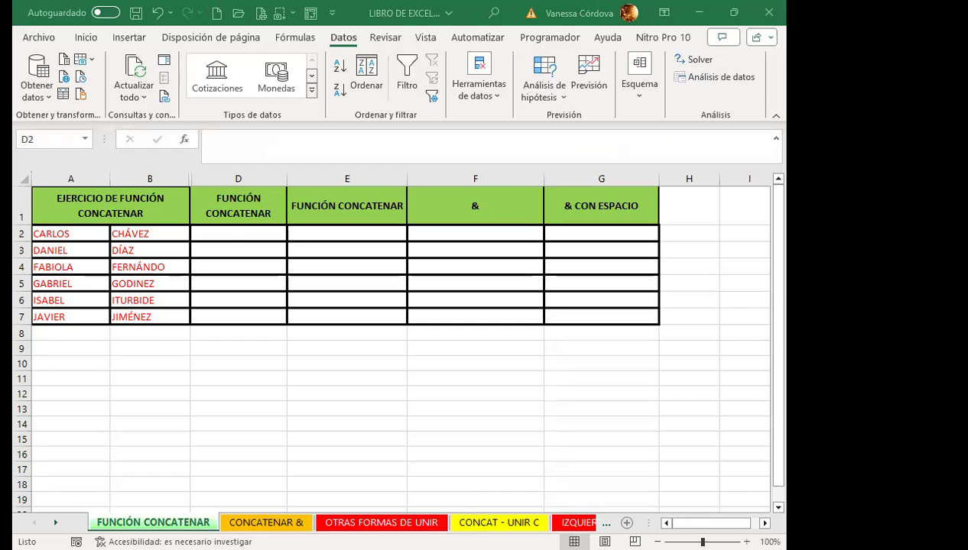
- Start typing =CONCA in cell D2 of the FUNCIÓN CONCATENAR sheet
{"action": "left_click", "coordinate": [229, 236]}
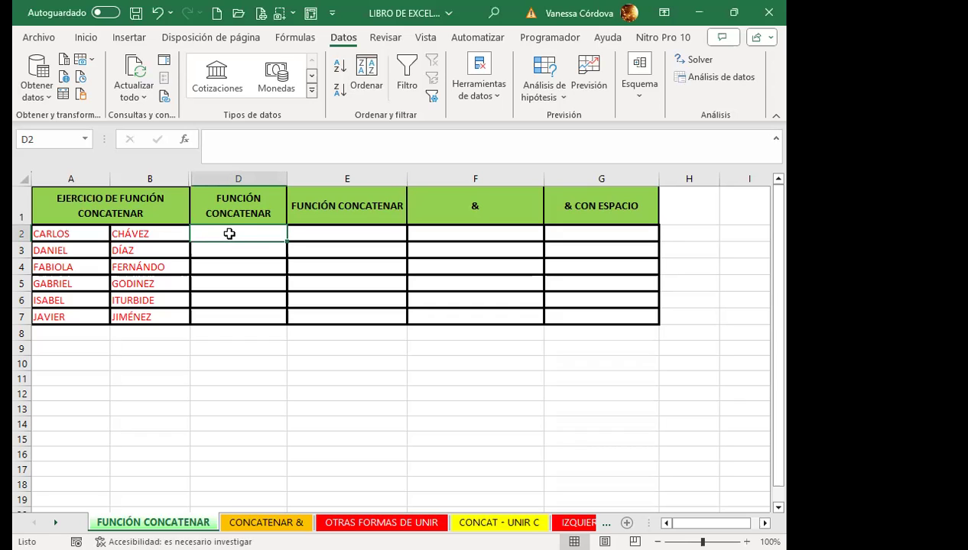
{"action": "type", "text": "=C"}
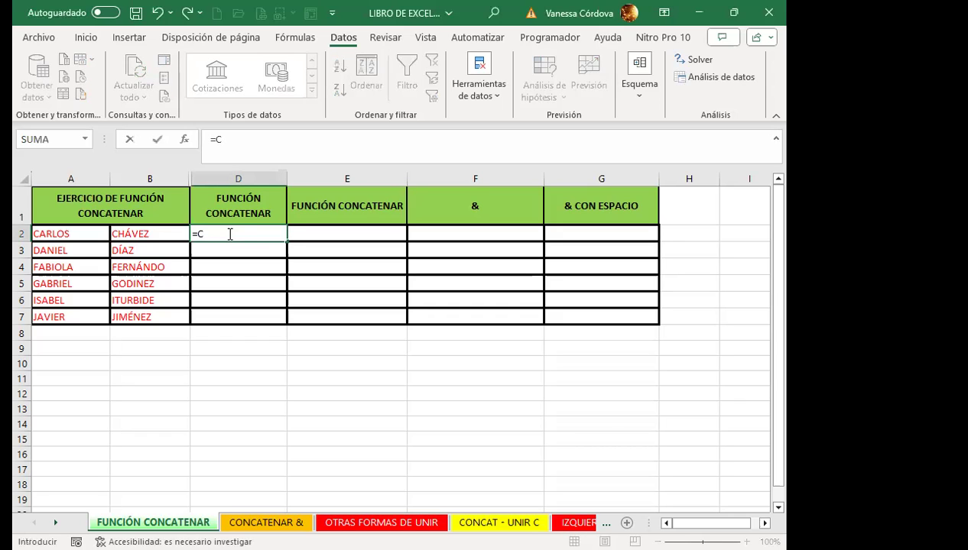
{"action": "type", "text": "ONCA"}
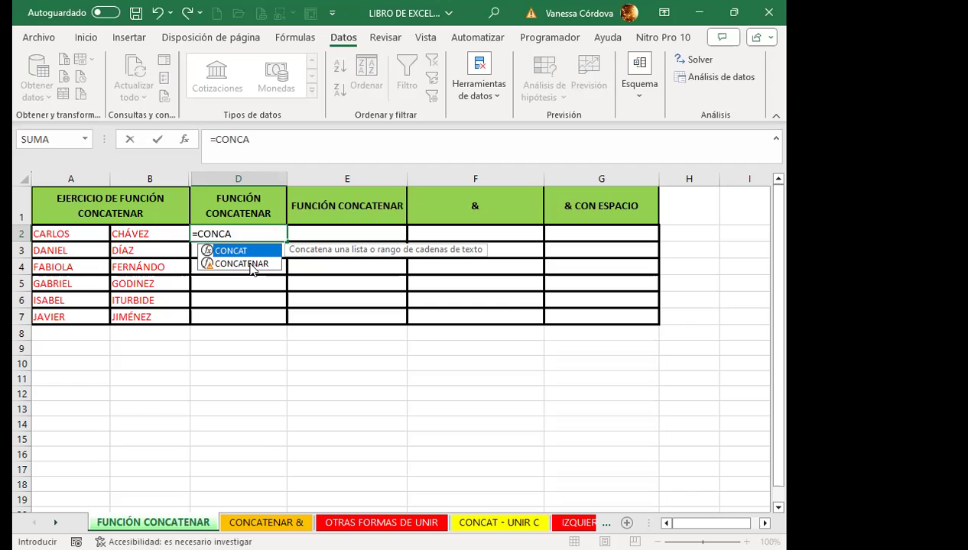
- Complete D2 as =CONCATENAR(A2;B2) to join first name and surname
{"action": "left_click", "coordinate": [251, 265]}
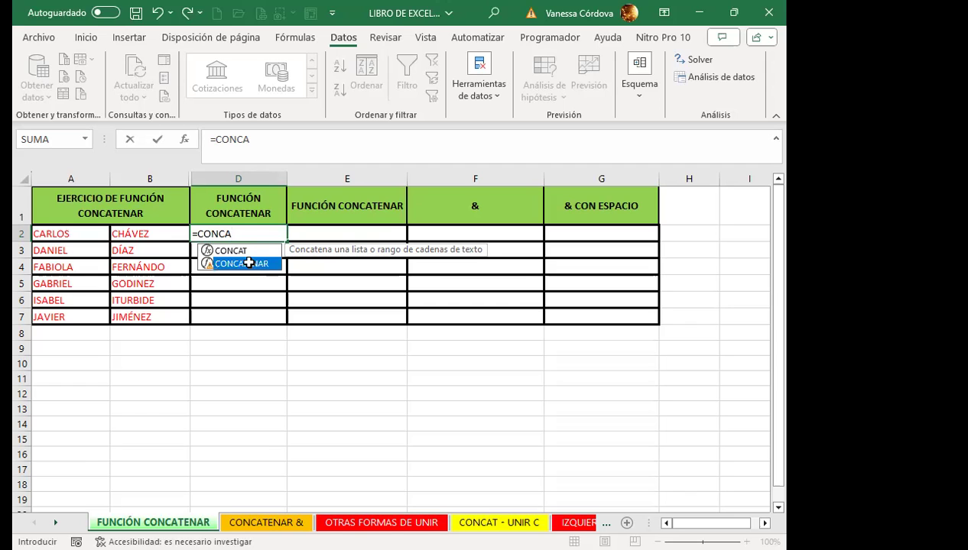
{"action": "double_click", "coordinate": [249, 264]}
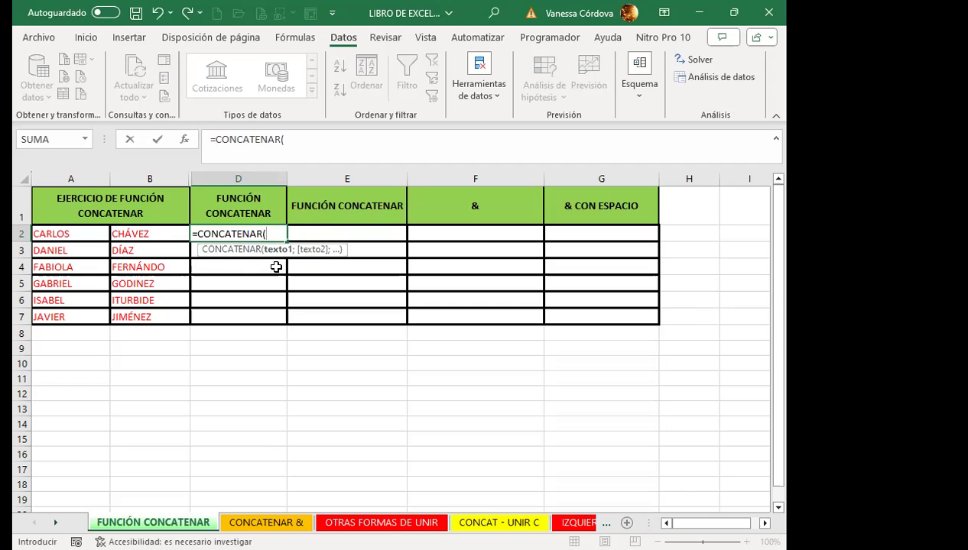
{"action": "left_click", "coordinate": [63, 231]}
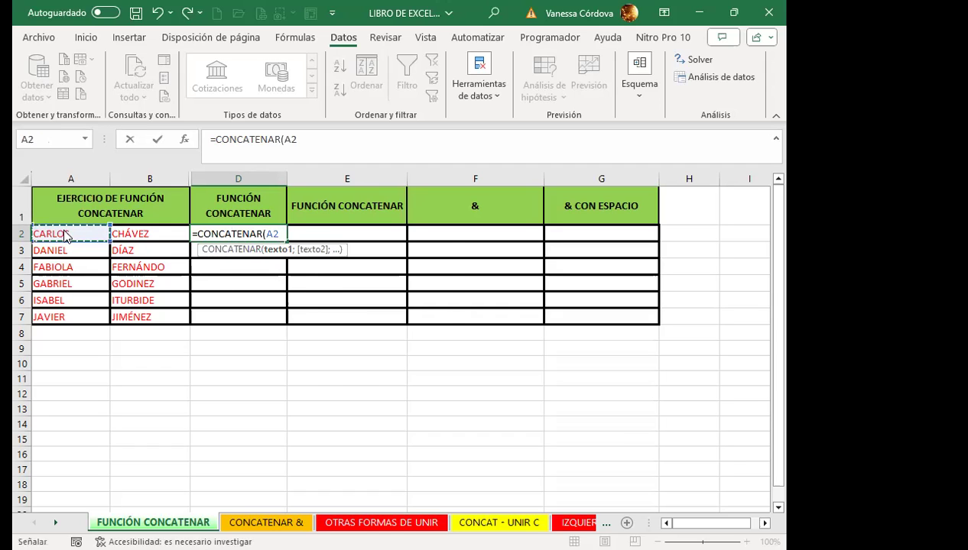
{"action": "key", "text": "shift+F10"}
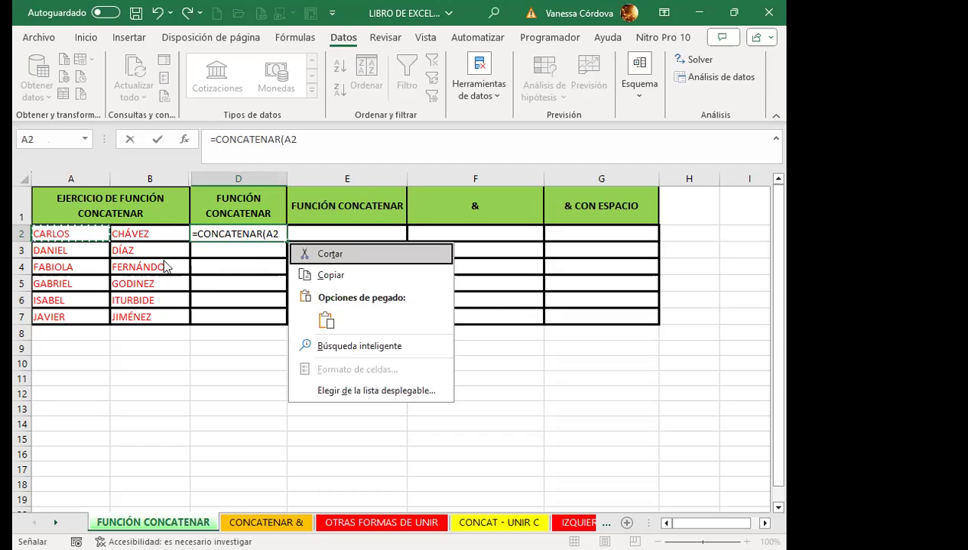
{"action": "left_click", "coordinate": [292, 179]}
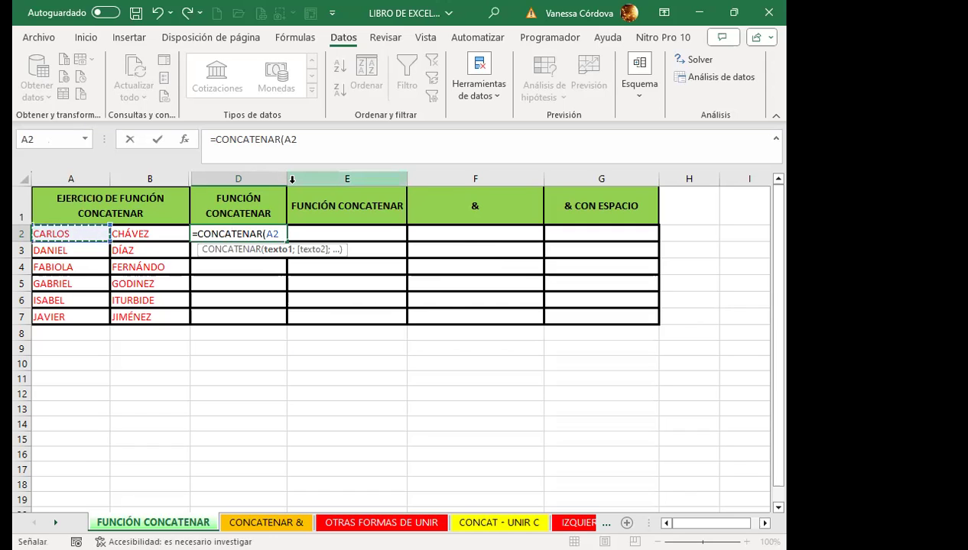
{"action": "type", "text": ";"}
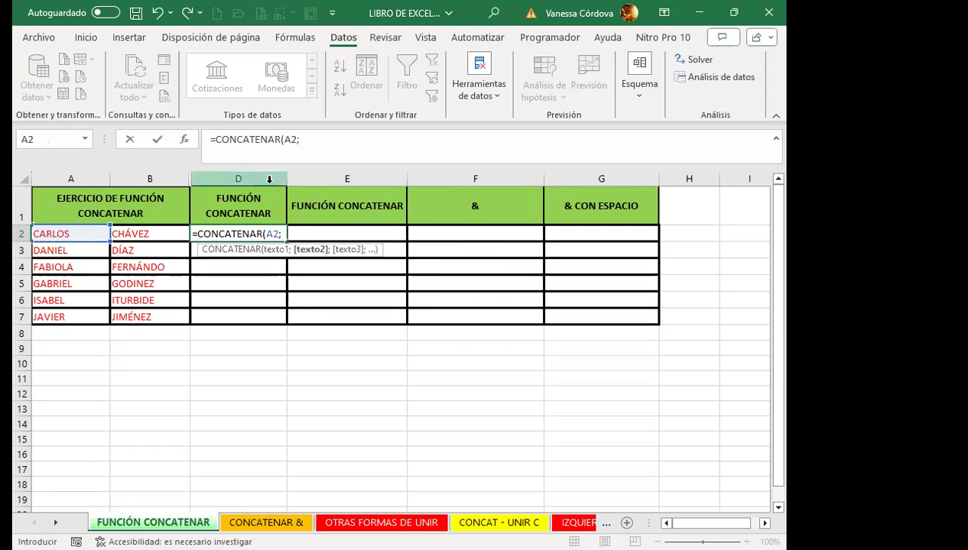
{"action": "left_click", "coordinate": [150, 231]}
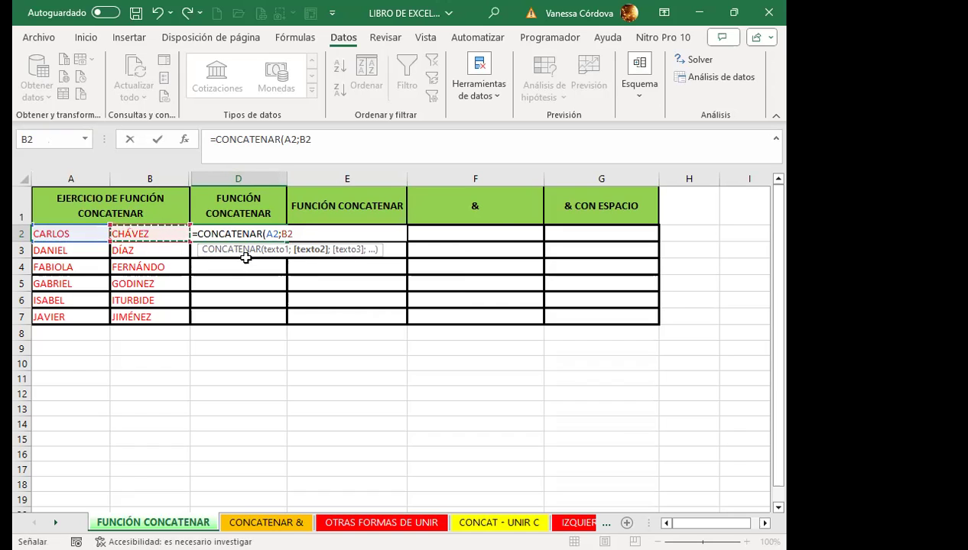
{"action": "type", "text": ")"}
{"action": "key", "text": "Return"}
- Check D2's CONCATENAR result and the surname in B2, choosing an account when prompted
{"action": "left_click", "coordinate": [213, 235]}
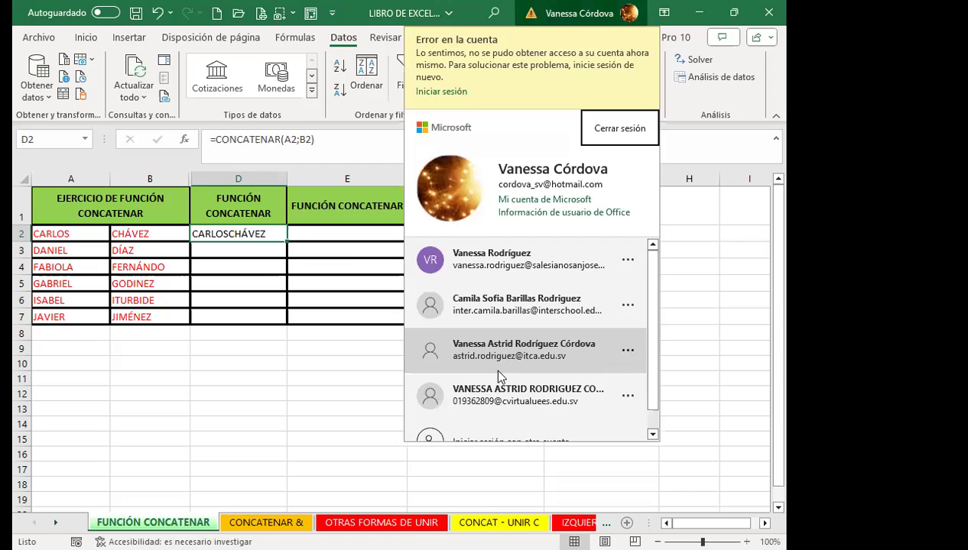
{"action": "left_click", "coordinate": [492, 393]}
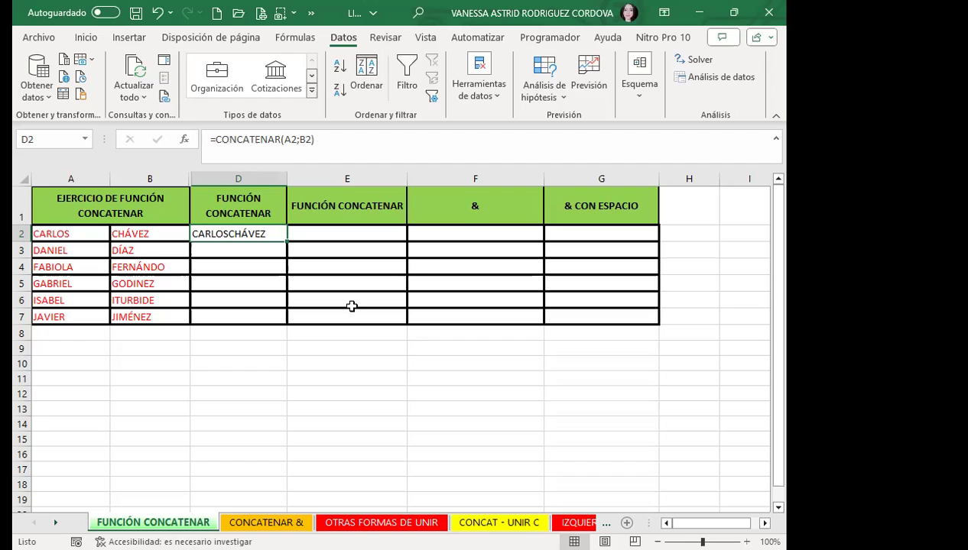
{"action": "left_click", "coordinate": [143, 235]}
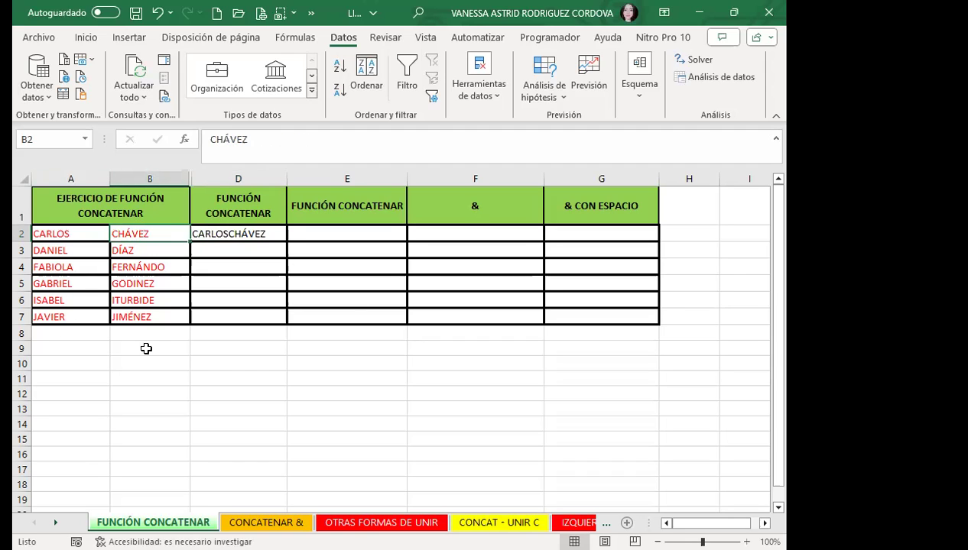
{"action": "double_click", "coordinate": [70, 238]}
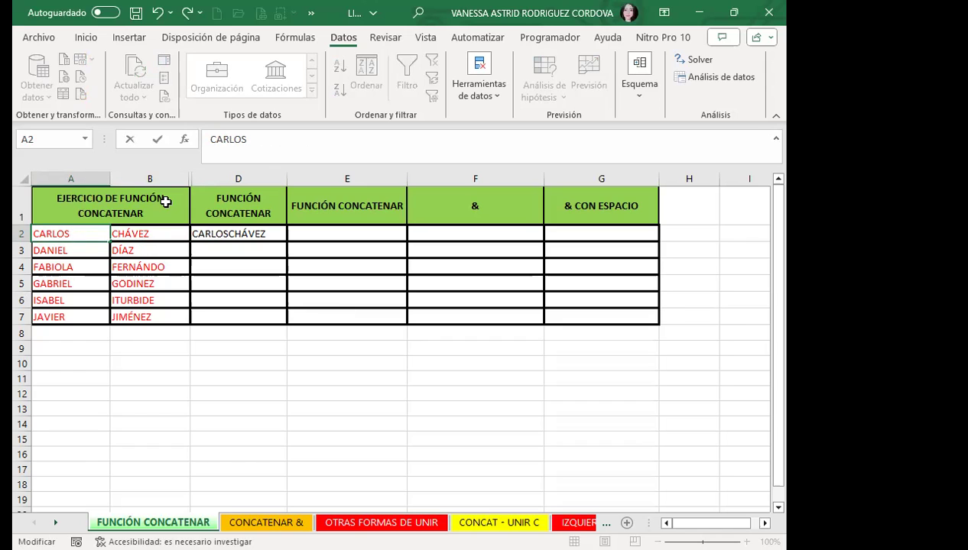
{"action": "key", "text": "Return"}
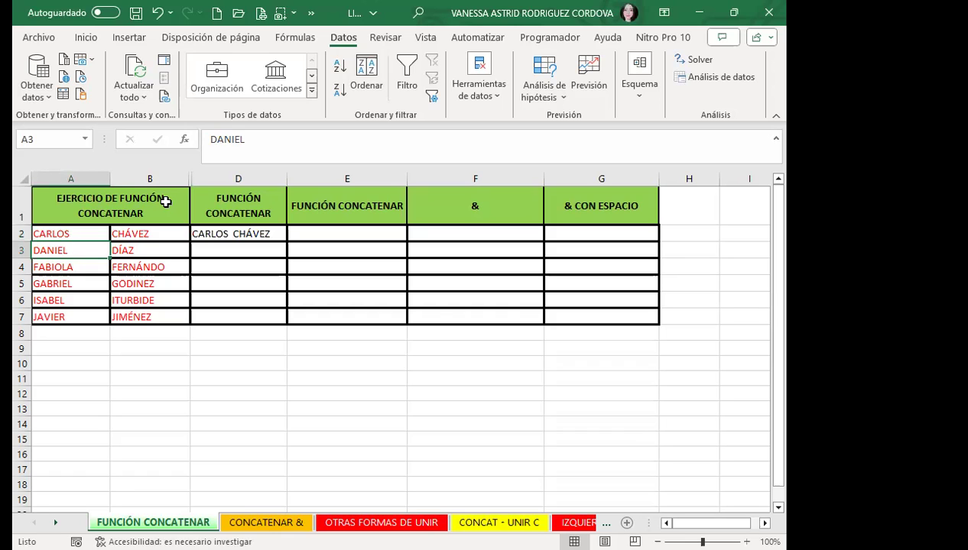
{"action": "double_click", "coordinate": [113, 234]}
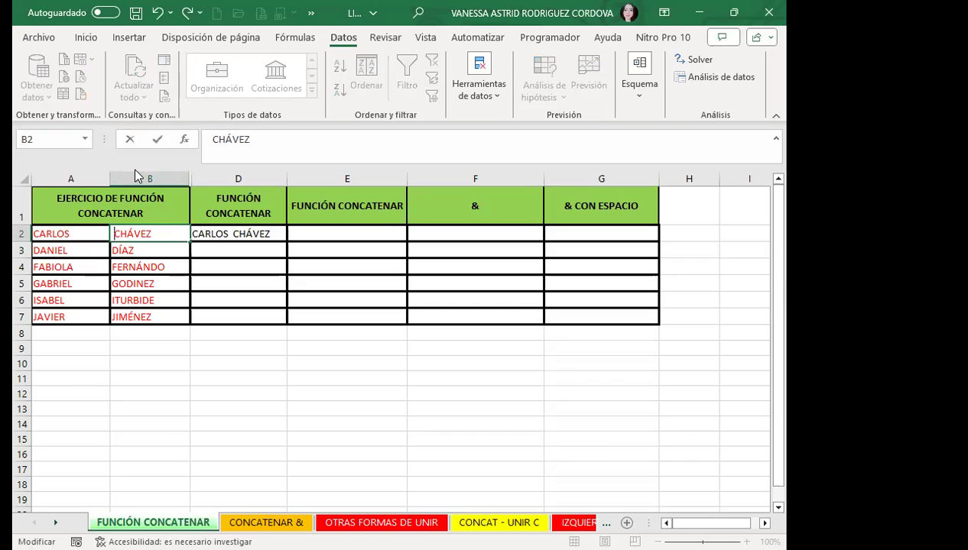
{"action": "key", "text": "Return"}
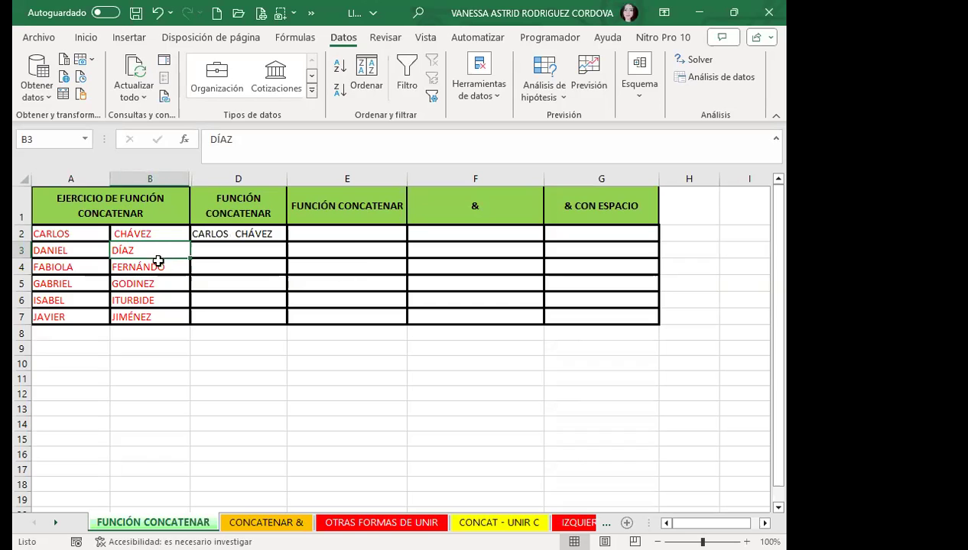
{"action": "double_click", "coordinate": [114, 249]}
{"action": "key", "text": "Return"}
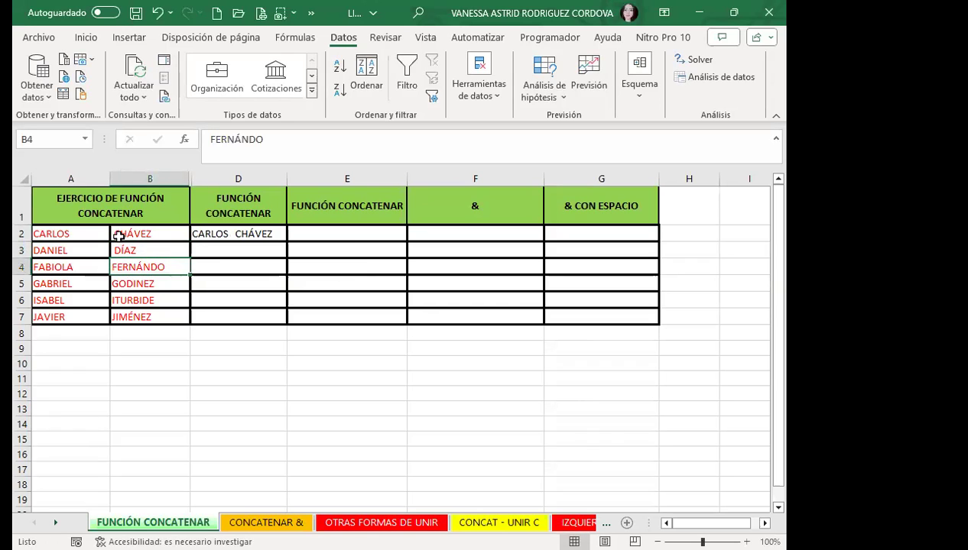
- Fill D2's CONCATENAR formula down to D7 and inspect the copied formula in D3
{"action": "left_click", "coordinate": [240, 237]}
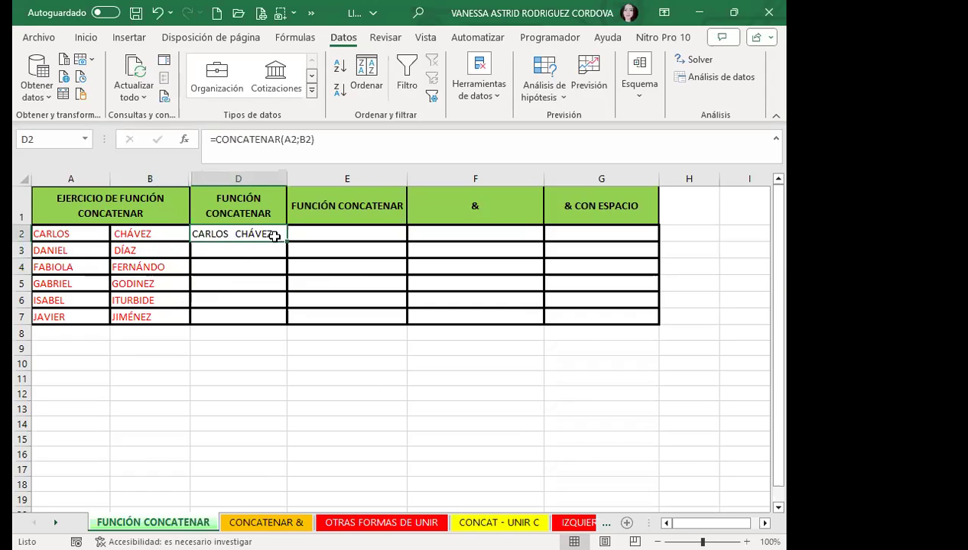
{"action": "left_click_drag", "start_coordinate": [289, 239], "coordinate": [287, 324]}
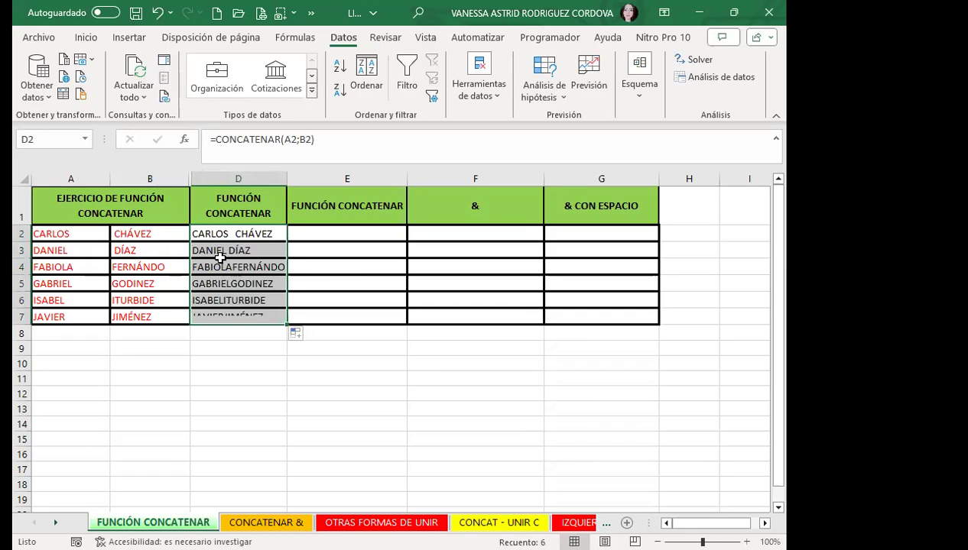
{"action": "left_click", "coordinate": [245, 251]}
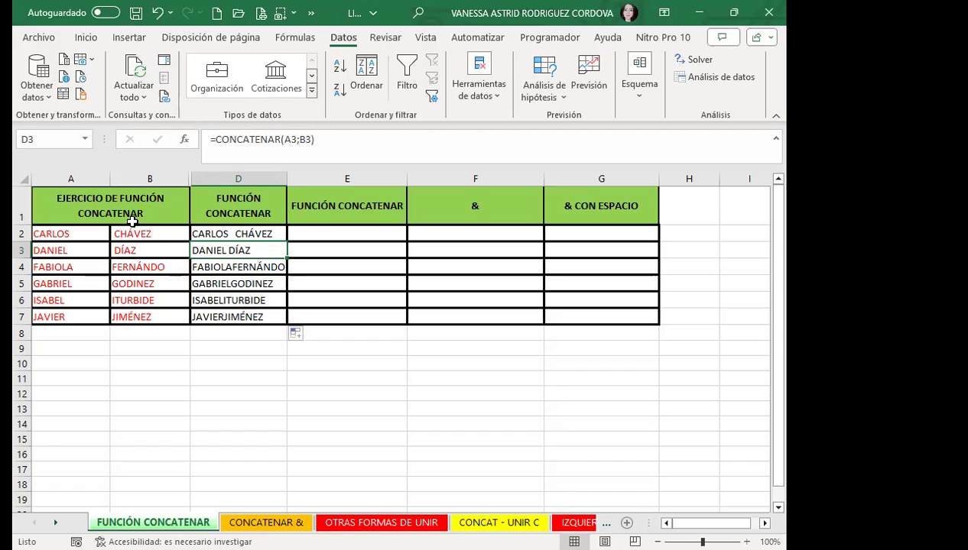
- Remove the added spaces from CHÁVEZ, DÍAZ and the first name, then check D2
{"action": "double_click", "coordinate": [111, 233]}
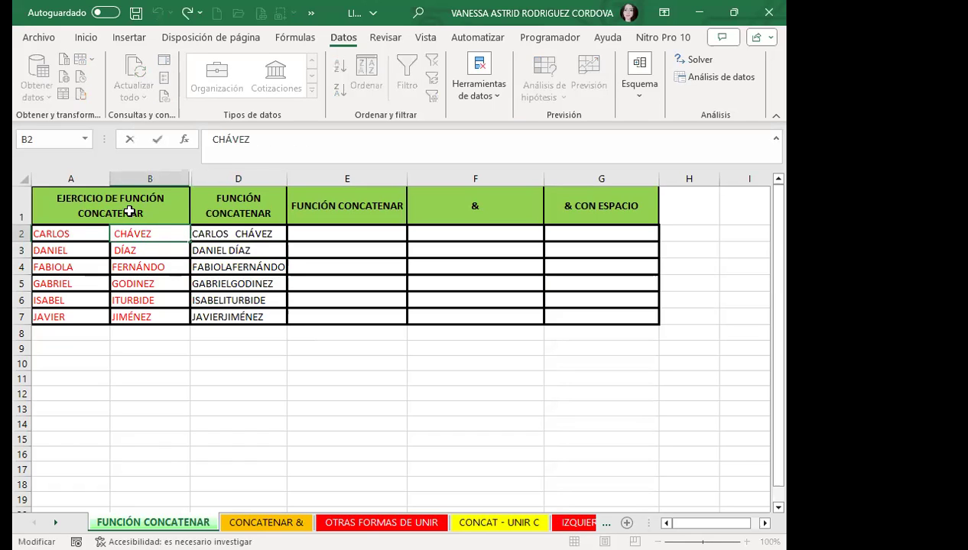
{"action": "key", "text": "Delete"}
{"action": "double_click", "coordinate": [119, 250]}
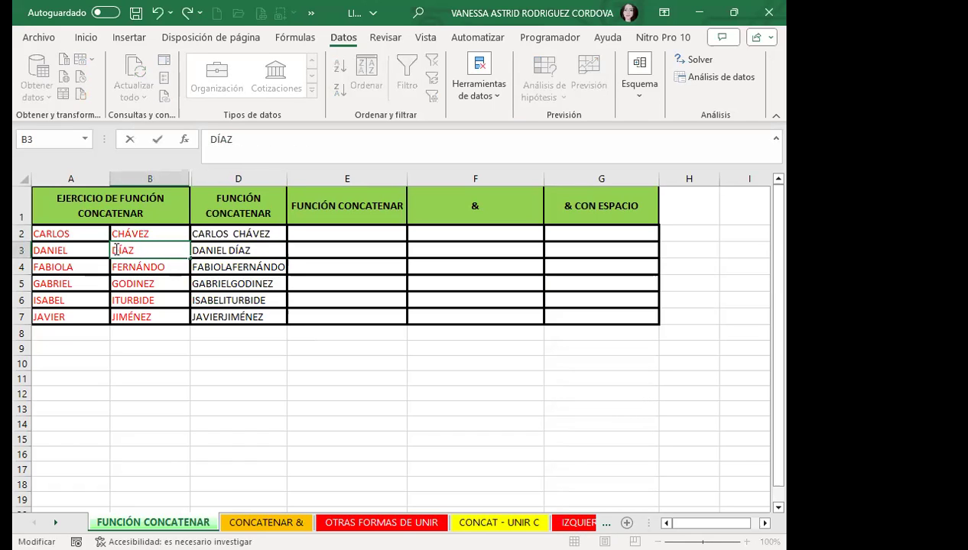
{"action": "key", "text": "Delete"}
{"action": "double_click", "coordinate": [101, 230]}
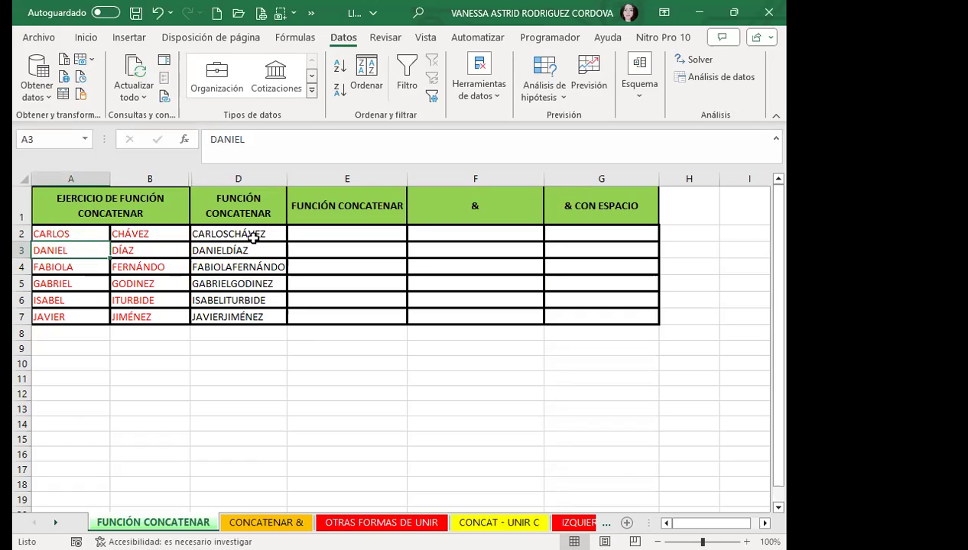
{"action": "left_click", "coordinate": [253, 237]}
- Enter =CONCATENAR(A2;" ";B2) in E2 to join first name and surname with spaces
{"action": "left_click", "coordinate": [339, 229]}
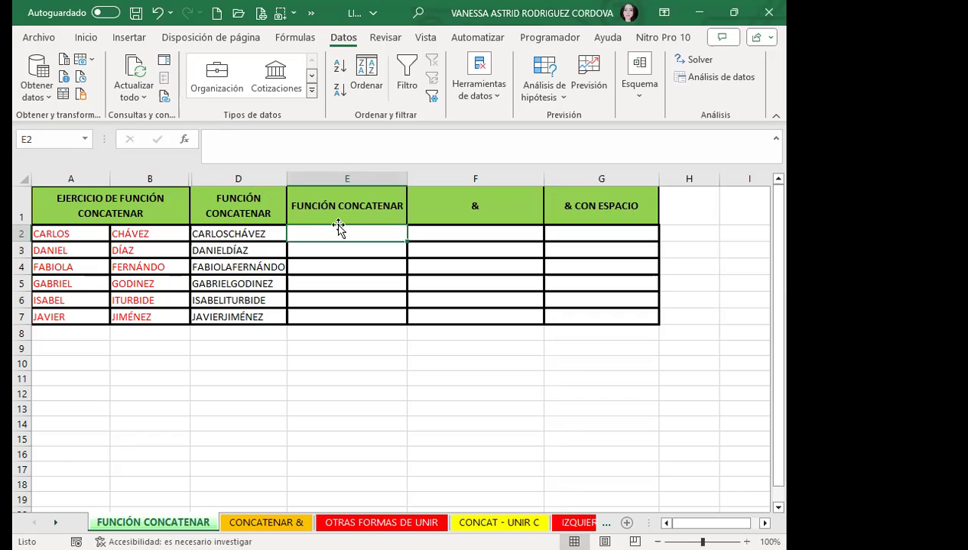
{"action": "type", "text": "="}
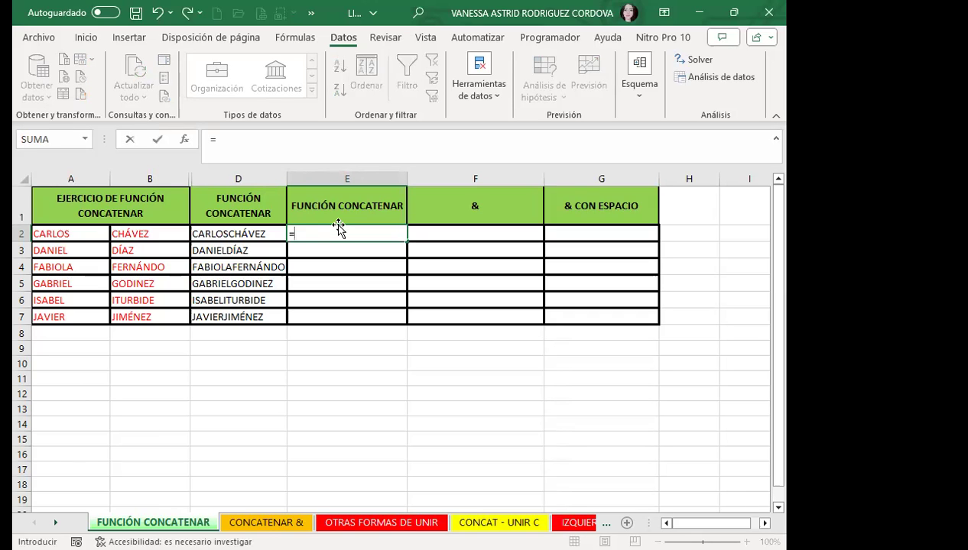
{"action": "type", "text": "C"}
{"action": "type", "text": "ONC"}
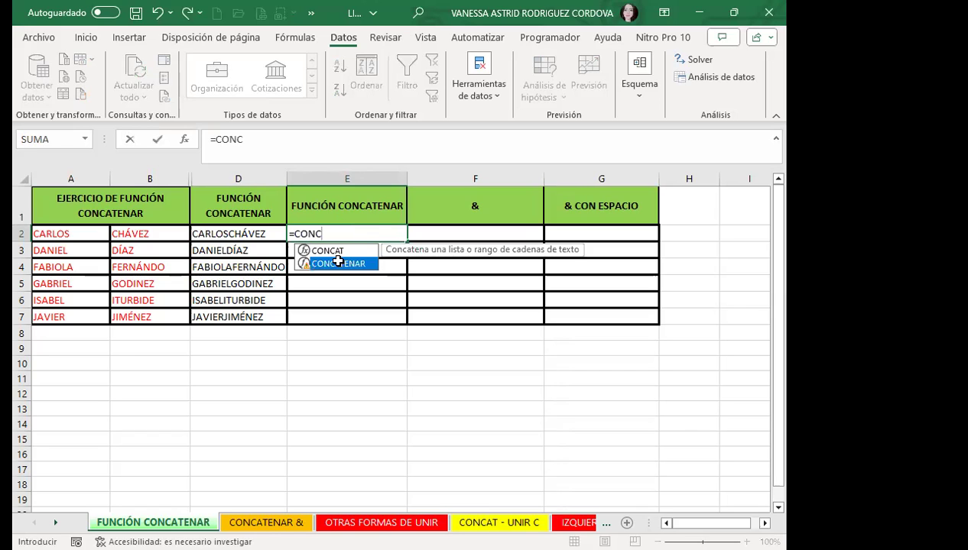
{"action": "double_click", "coordinate": [337, 262]}
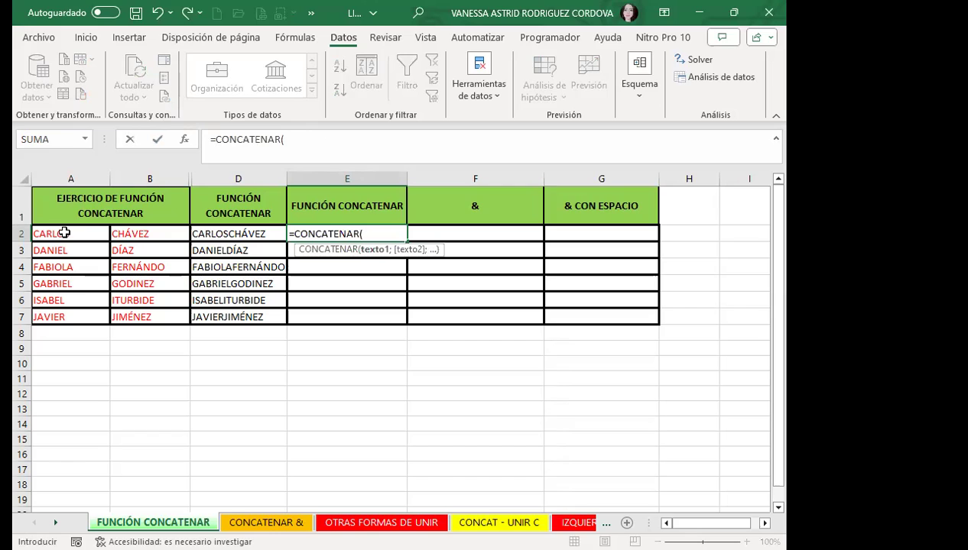
{"action": "left_click", "coordinate": [65, 233]}
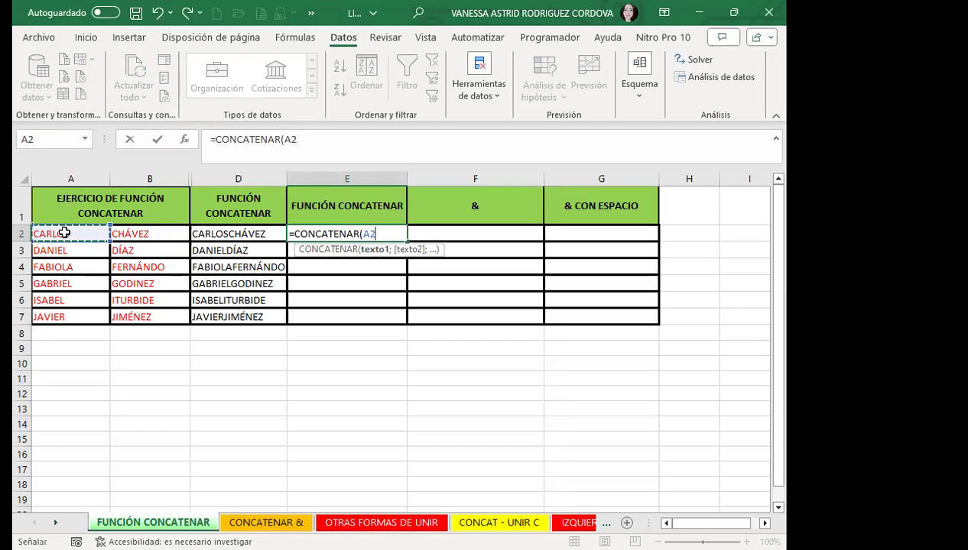
{"action": "type", "text": ";"}
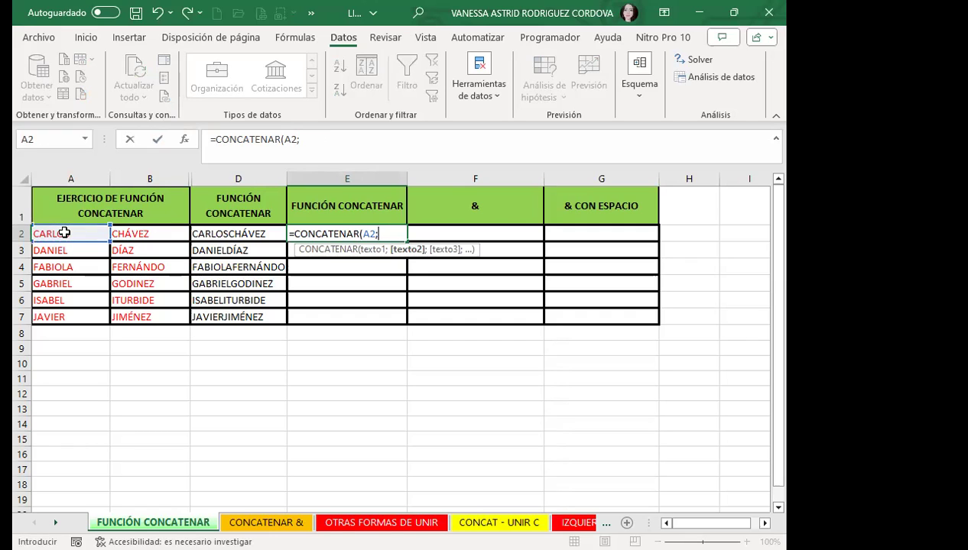
{"action": "type", "text": "\" "}
{"action": "type", "text": " \""}
{"action": "type", "text": ";"}
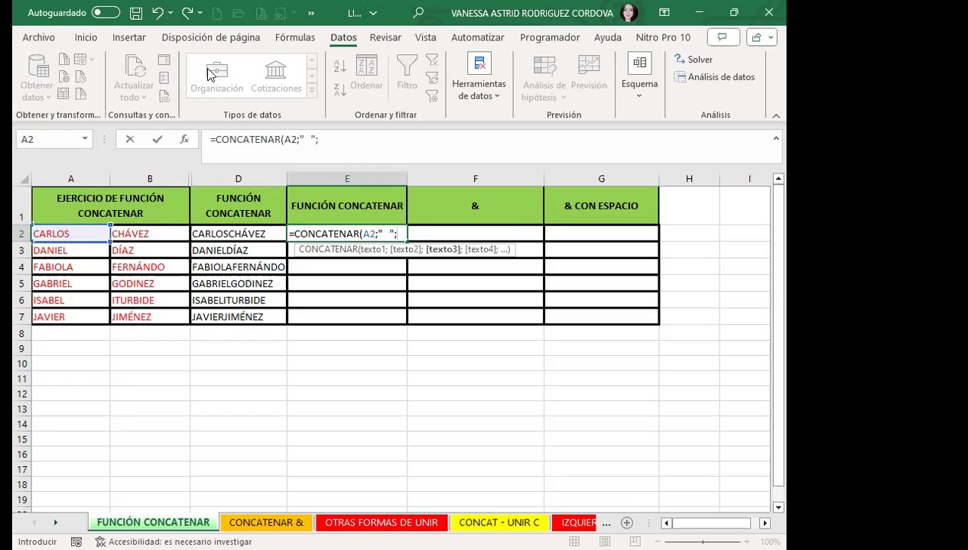
{"action": "left_click", "coordinate": [156, 235]}
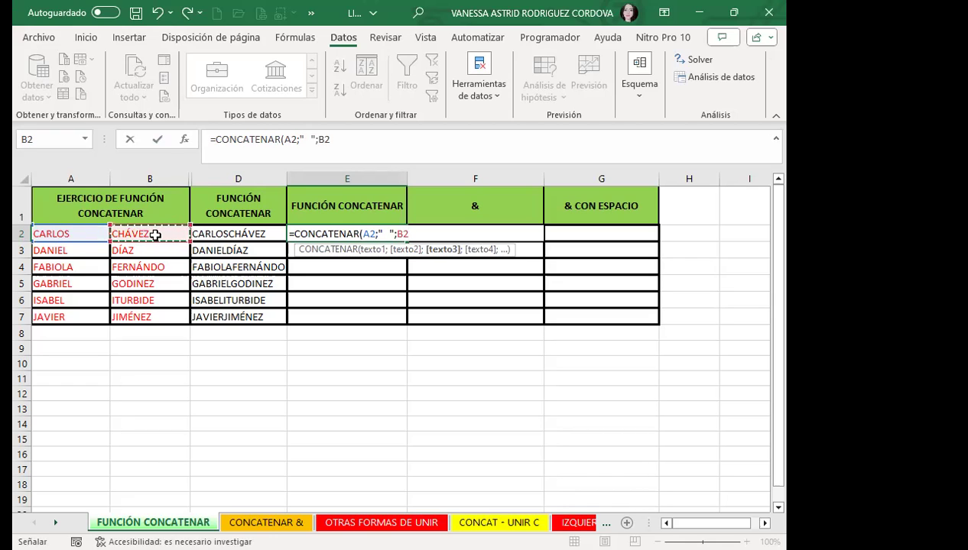
{"action": "key", "text": "Return"}
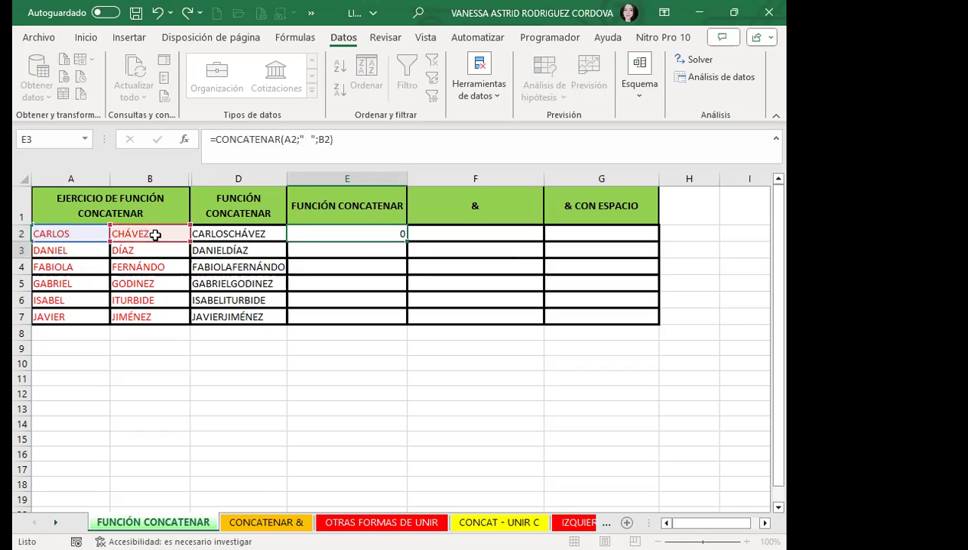
- Fill E2's CONCATENAR formula down to E7, giving CARLOS CHÁVEZ through JAVIER JIMÉNEZ
{"action": "left_click", "coordinate": [371, 234]}
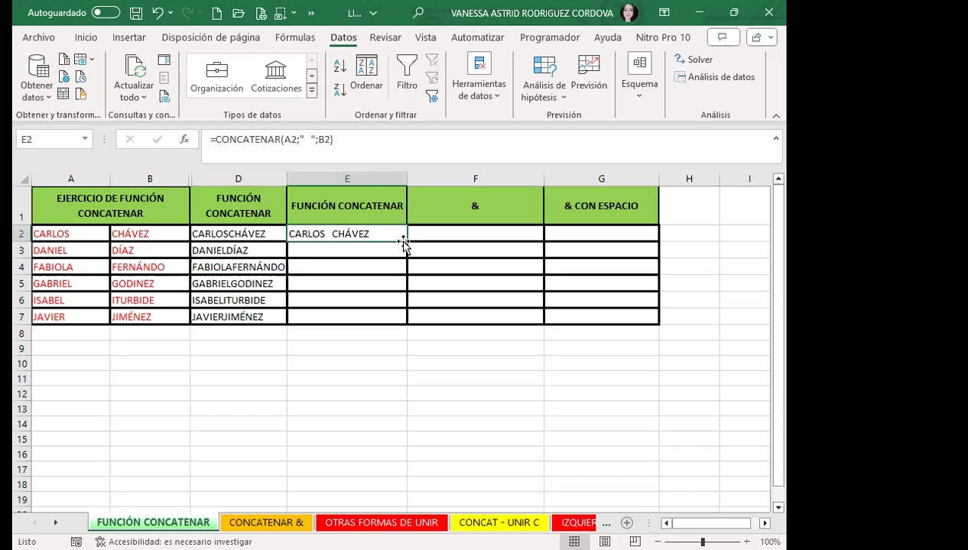
{"action": "left_click_drag", "start_coordinate": [404, 243], "coordinate": [404, 318]}
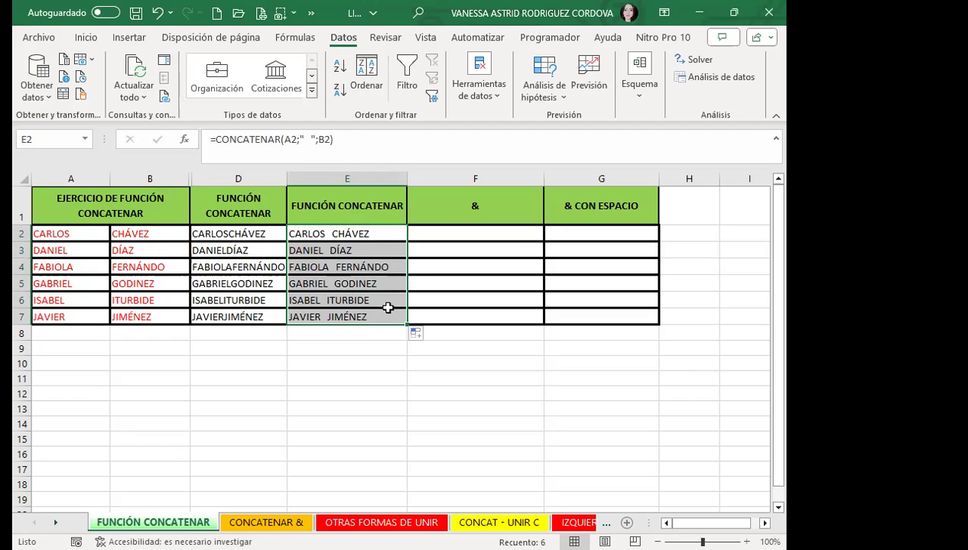
{"action": "left_click", "coordinate": [360, 234]}
- Cut E2's quoted separator to a single space and refill the formula down to E7
{"action": "double_click", "coordinate": [354, 234]}
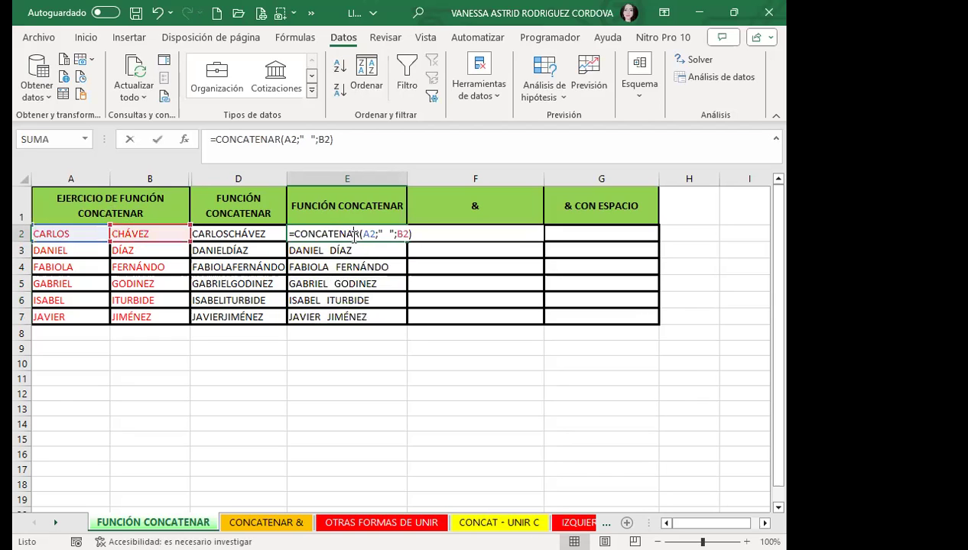
{"action": "left_click", "coordinate": [389, 234]}
{"action": "key", "text": "BackSpace"}
{"action": "key", "text": "BackSpace"}
{"action": "key", "text": "BackSpace"}
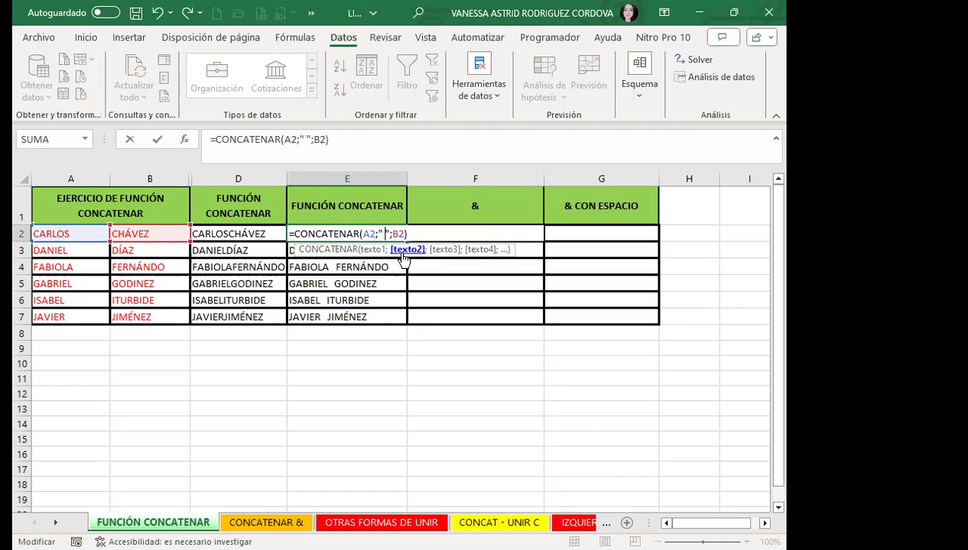
{"action": "key", "text": "ctrl+Return"}
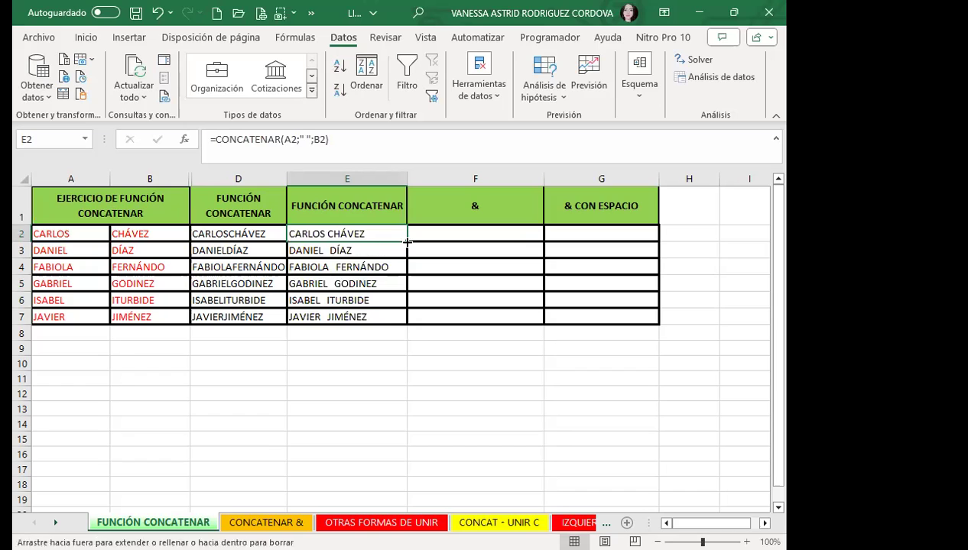
{"action": "double_click", "coordinate": [408, 242]}
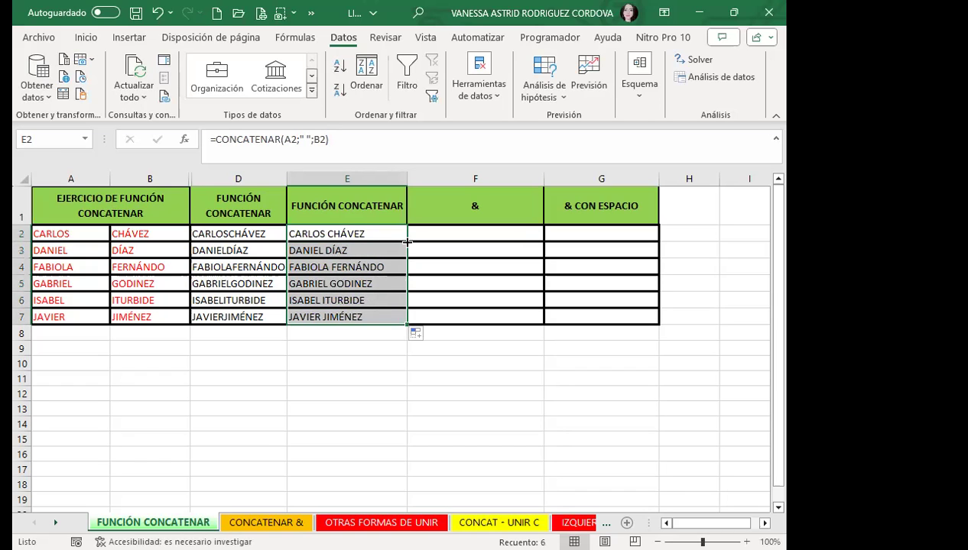
{"action": "left_click", "coordinate": [488, 233]}
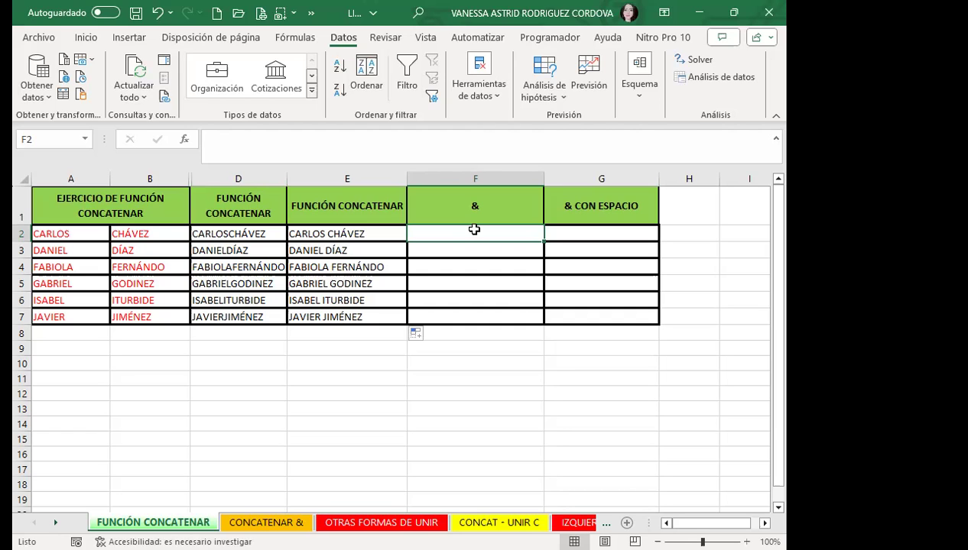
{"action": "type", "text": "="}
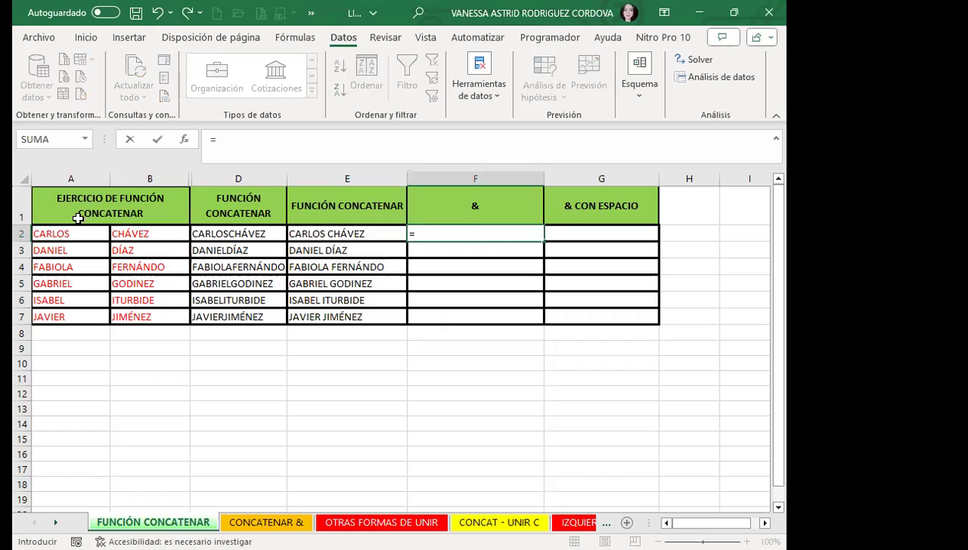
{"action": "left_click", "coordinate": [74, 234]}
{"action": "type", "text": "&"}
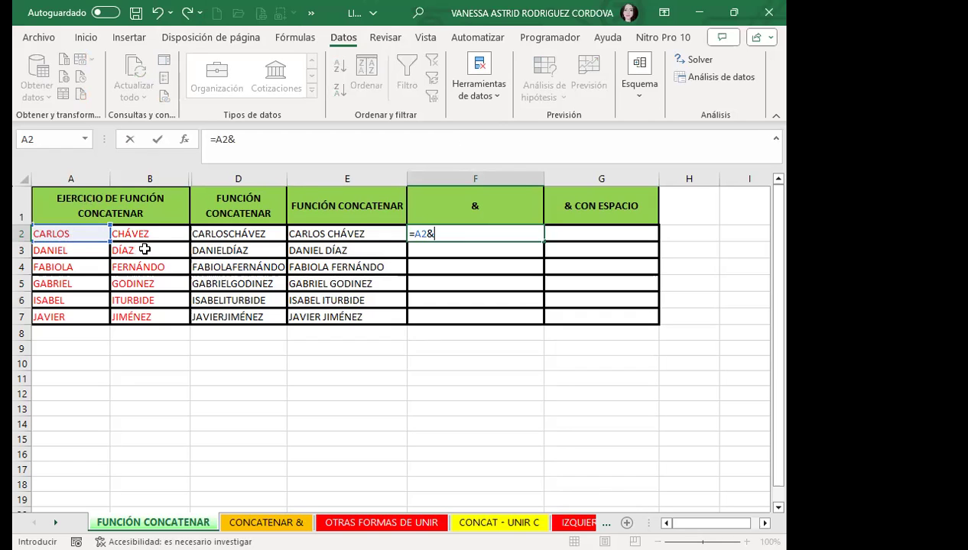
{"action": "left_click", "coordinate": [158, 234]}
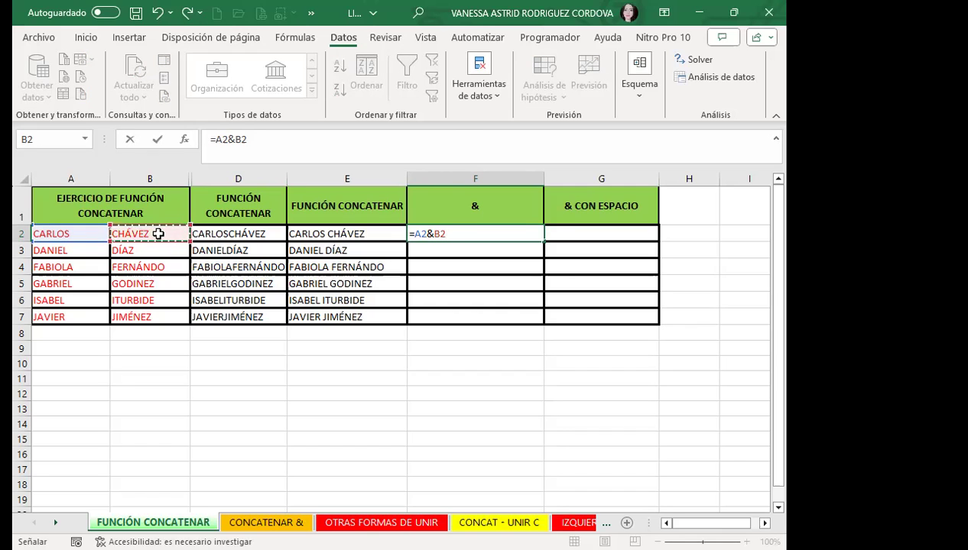
{"action": "key", "text": "Return"}
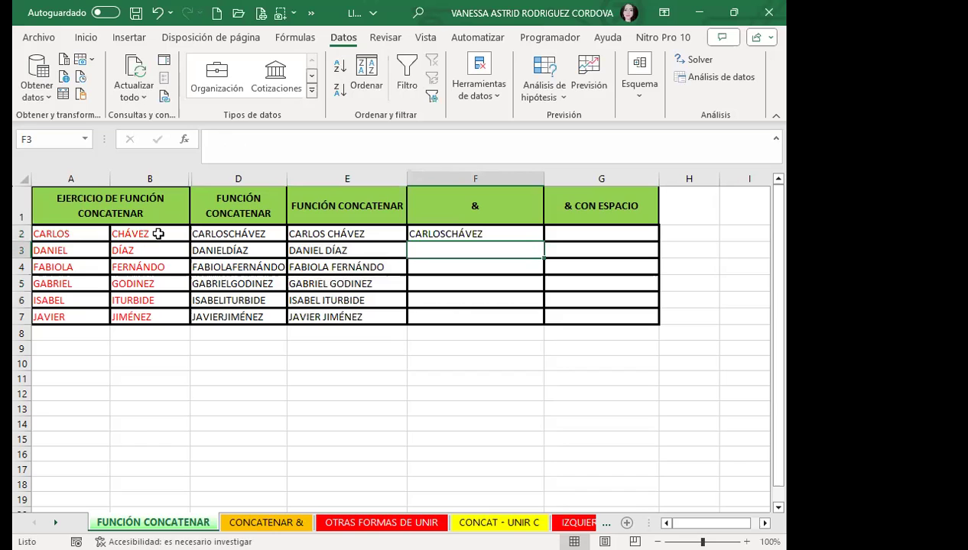
- Fill F2's & formula down to F7, showing DANIELDÍAZ through JAVIERJIMÉNEZ
{"action": "left_click", "coordinate": [250, 176]}
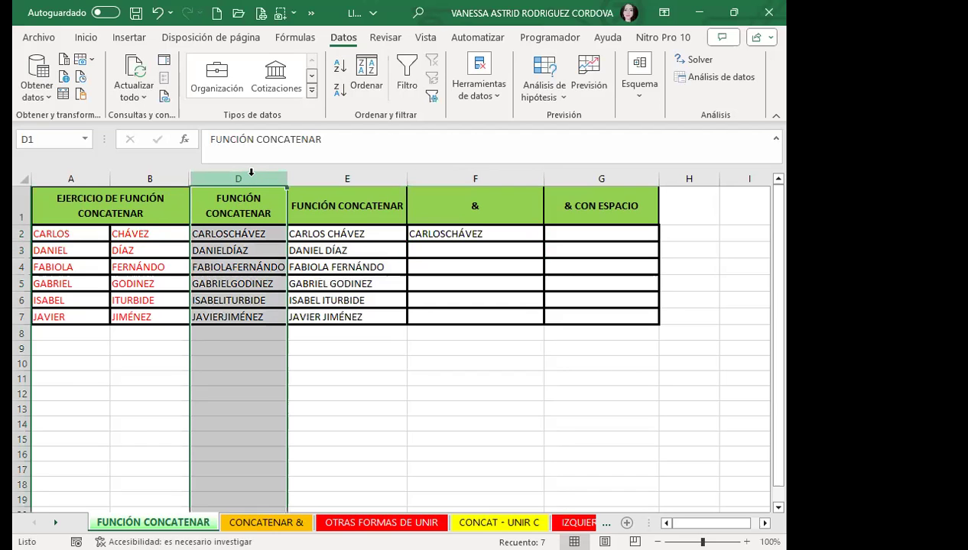
{"action": "left_click", "coordinate": [457, 234]}
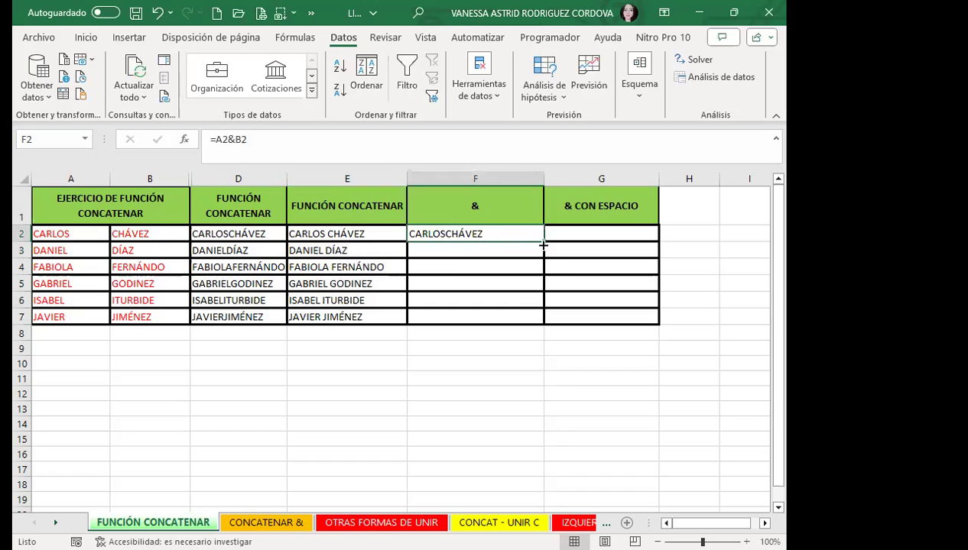
{"action": "left_click_drag", "start_coordinate": [542, 241], "coordinate": [542, 320]}
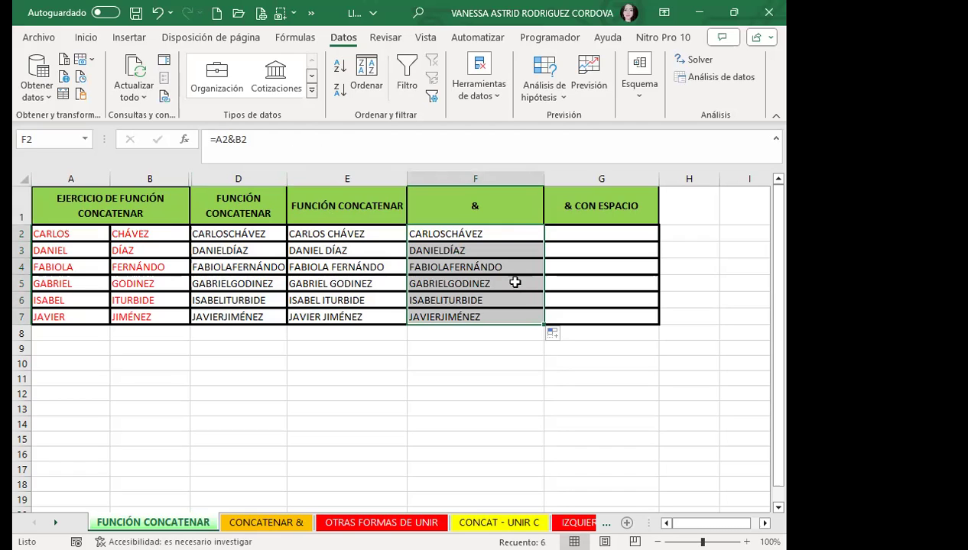
{"action": "left_click", "coordinate": [507, 230]}
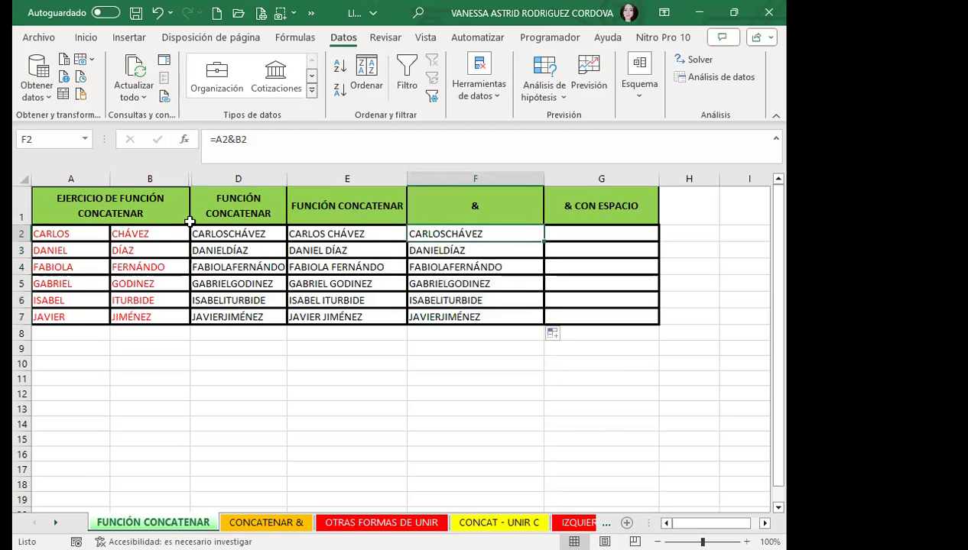
{"action": "left_click", "coordinate": [321, 231]}
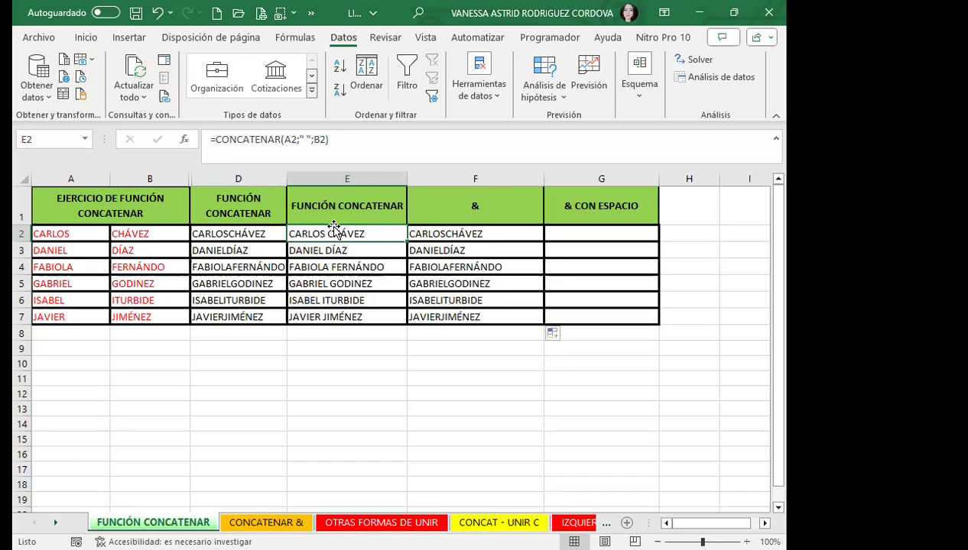
{"action": "left_click", "coordinate": [330, 249]}
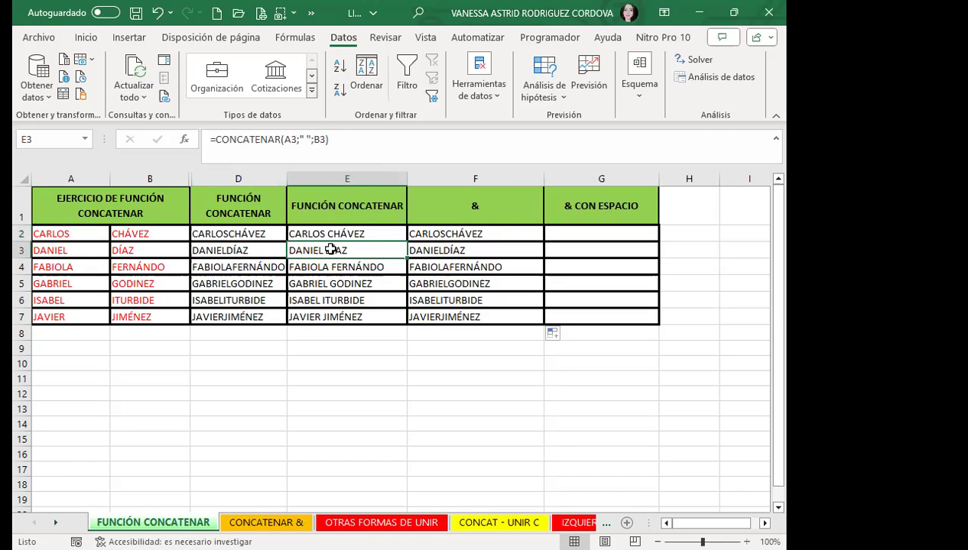
{"action": "left_click", "coordinate": [463, 235]}
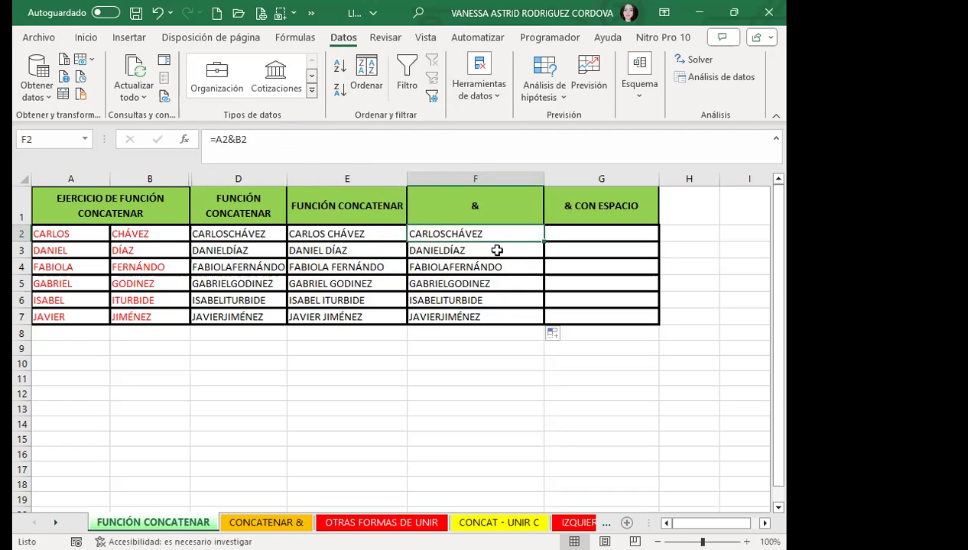
{"action": "left_click", "coordinate": [566, 233]}
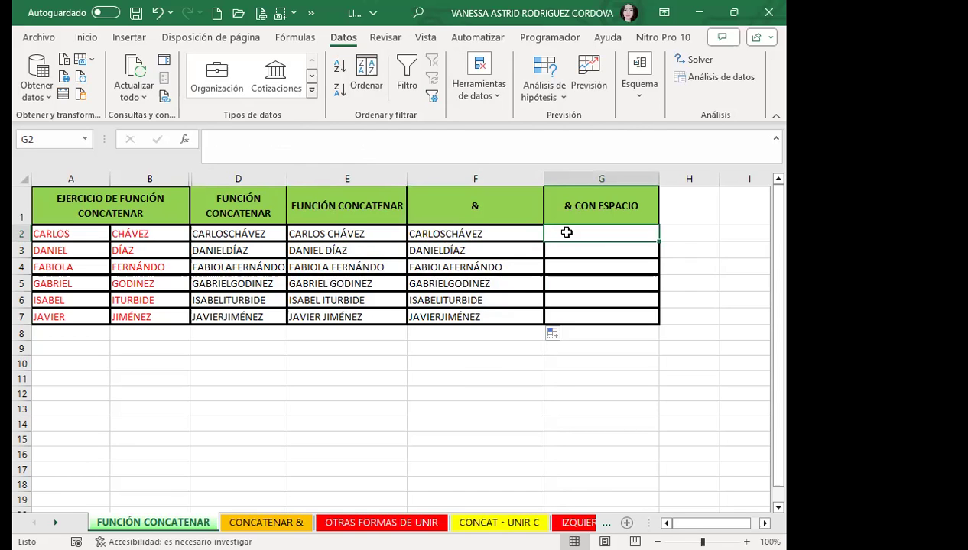
- Start G2's formula as =A2, referencing the first name
{"action": "type", "text": "="}
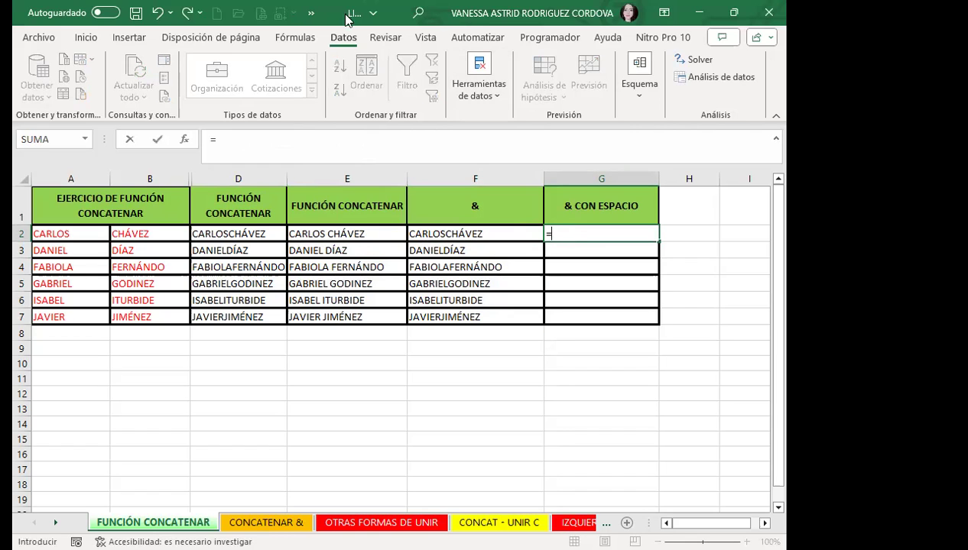
{"action": "left_click", "coordinate": [58, 235]}
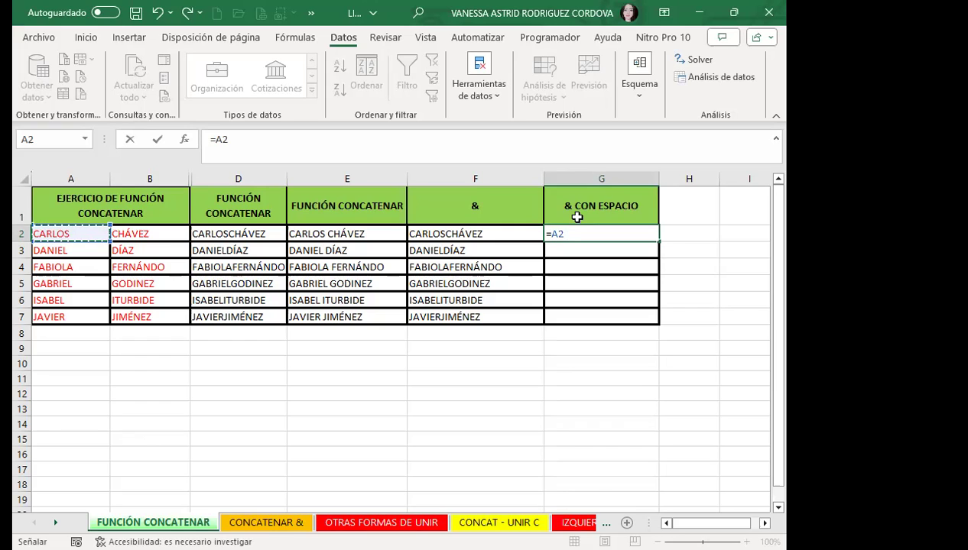
- Edit G2's formula to =A2:" ", removing the duplicated A2 and adding a quoted space
{"action": "key", "text": "F8"}
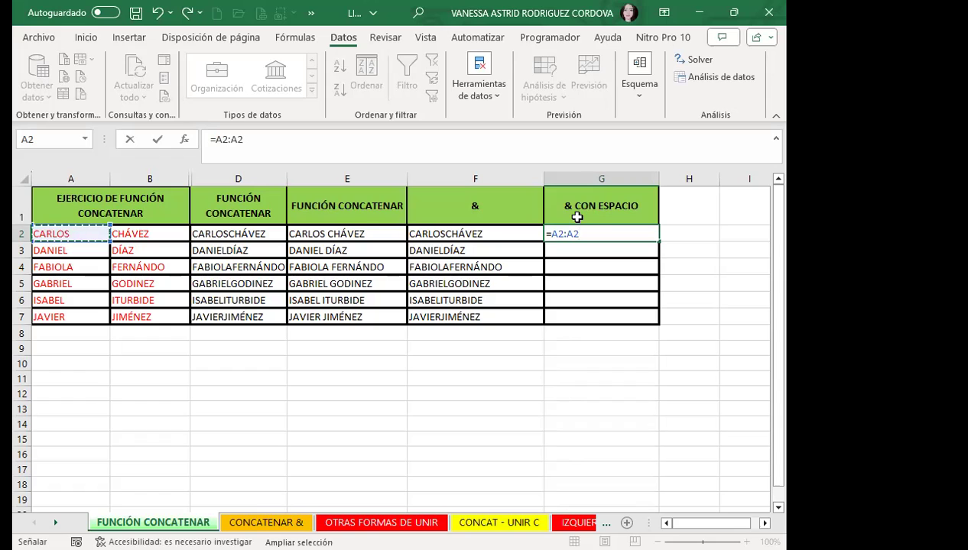
{"action": "key", "text": "BackSpace"}
{"action": "key", "text": "BackSpace"}
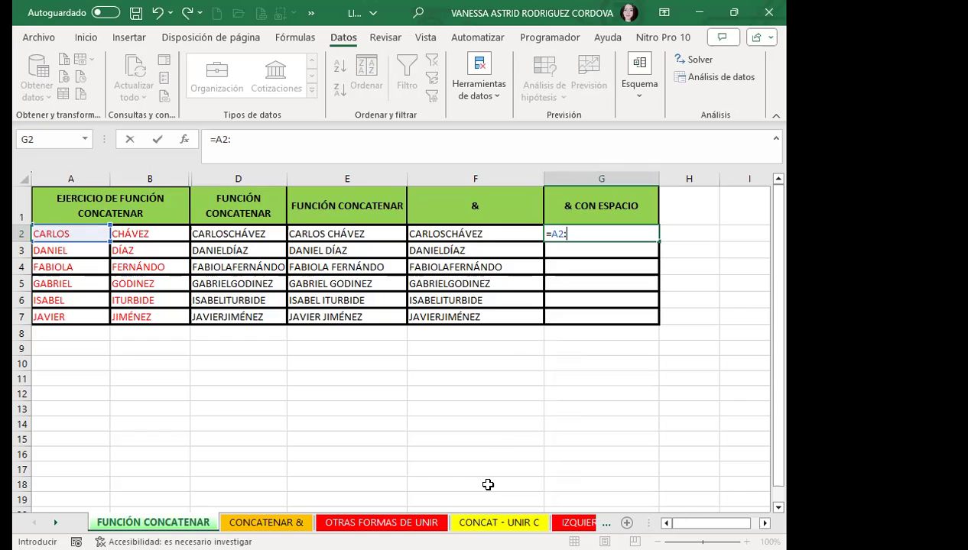
{"action": "key", "text": "Return"}
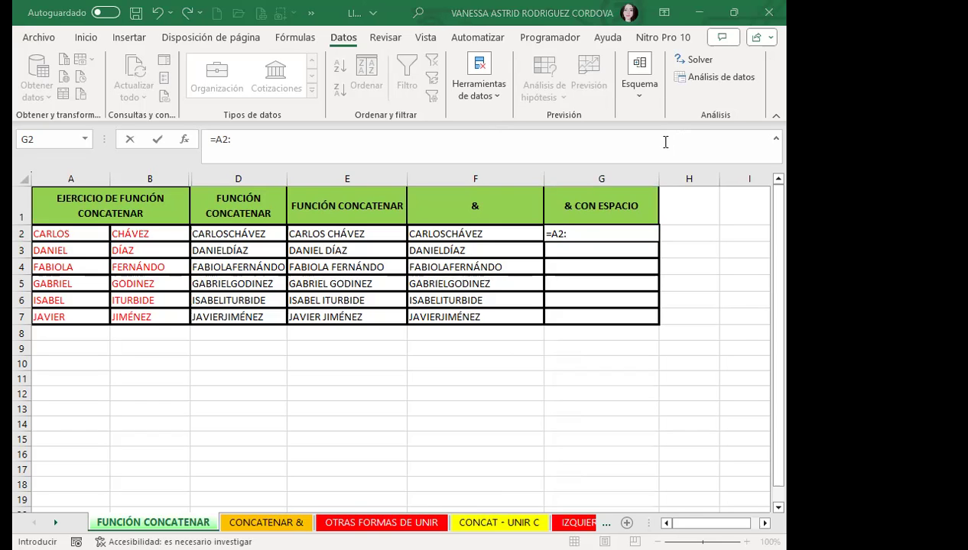
{"action": "double_click", "coordinate": [574, 234]}
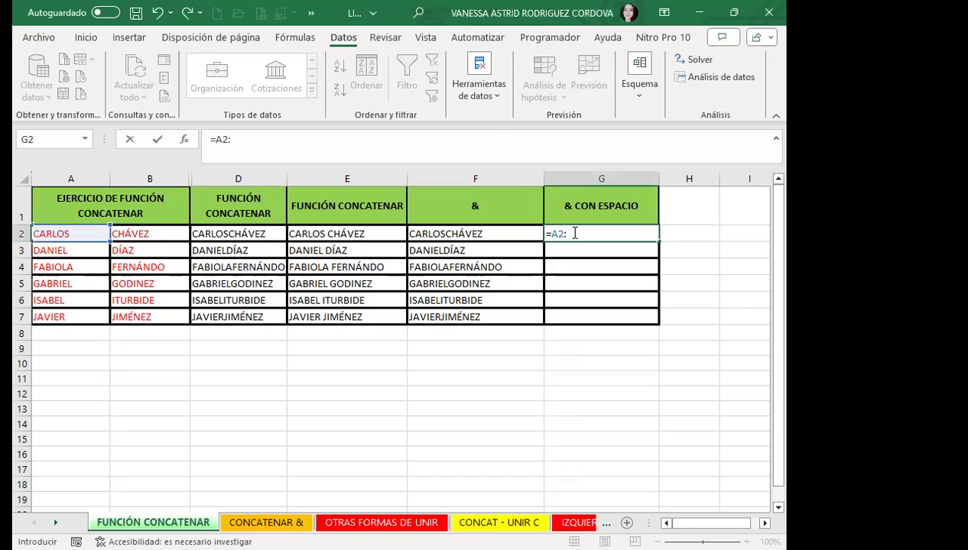
{"action": "type", "text": "\" \""}
{"action": "key", "text": "Return"}
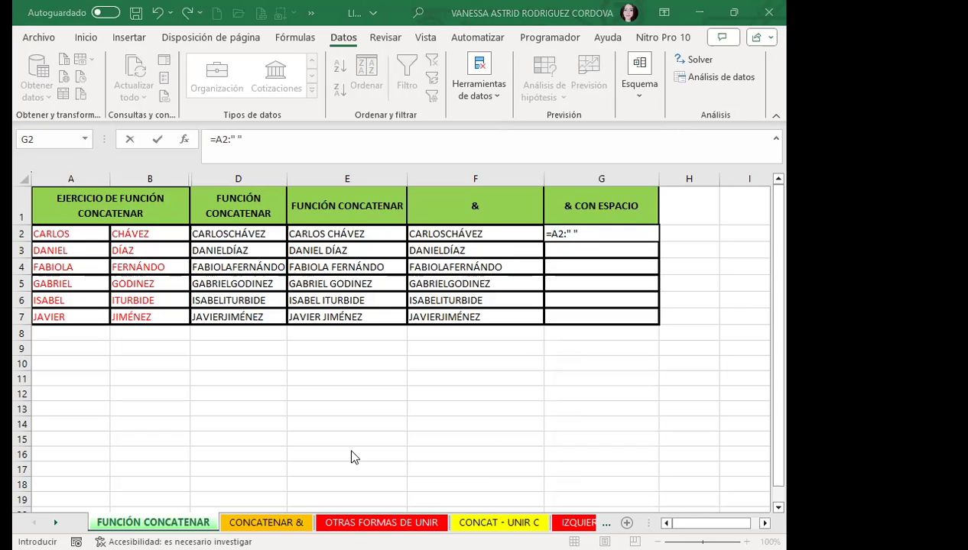
- Rewrite G2's formula as =A2;" ";&;" ";B, correcting the stray 2 after B
{"action": "double_click", "coordinate": [593, 233]}
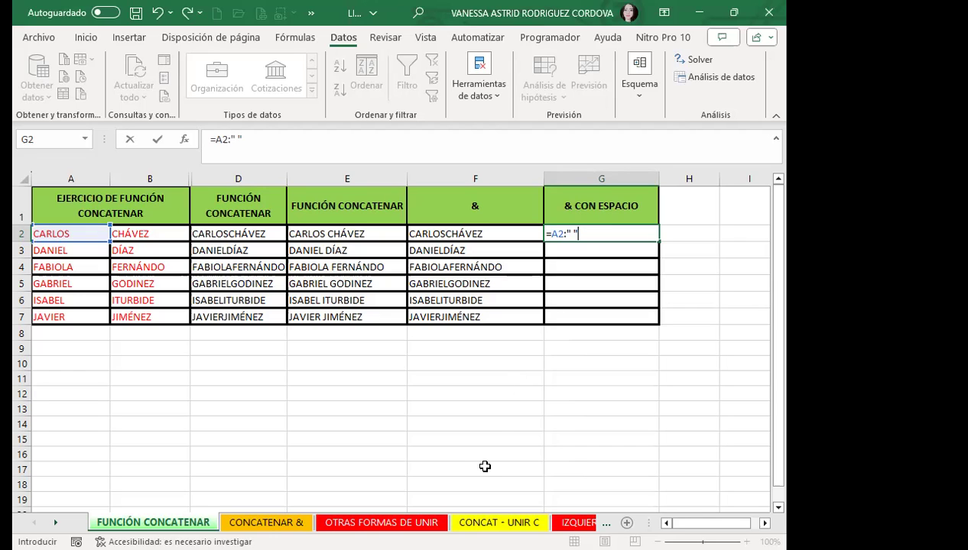
{"action": "key", "text": "Return"}
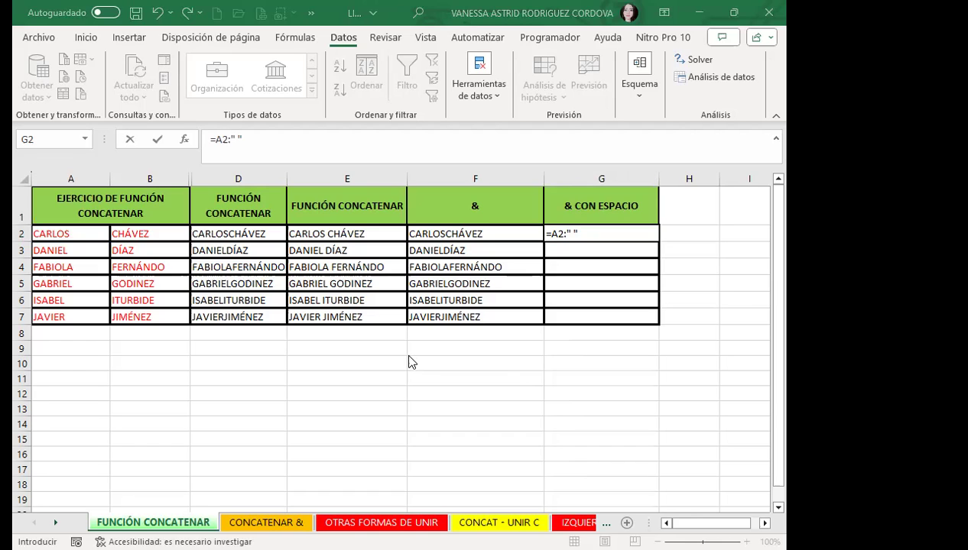
{"action": "key", "text": "F2"}
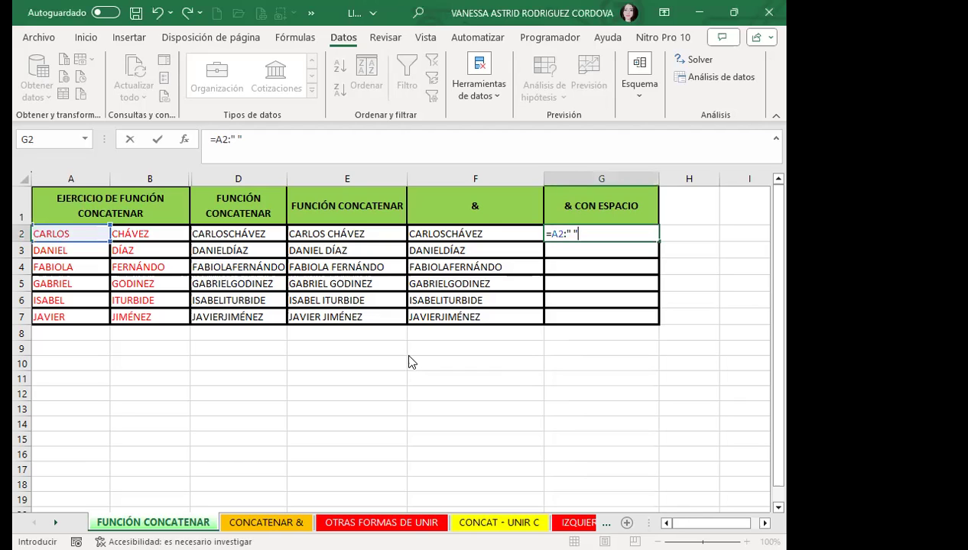
{"action": "key", "text": "BackSpace"}
{"action": "key", "text": "BackSpace"}
{"action": "key", "text": "BackSpace"}
{"action": "key", "text": "BackSpace"}
{"action": "type", "text": ";\" \";&;\" \";B2"}
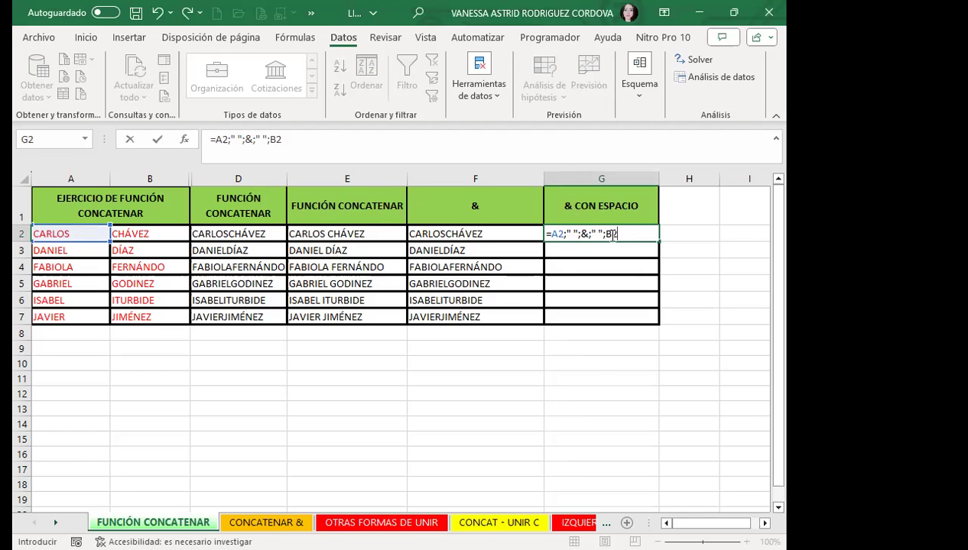
{"action": "left_click", "coordinate": [613, 234]}
{"action": "key", "text": "BackSpace"}
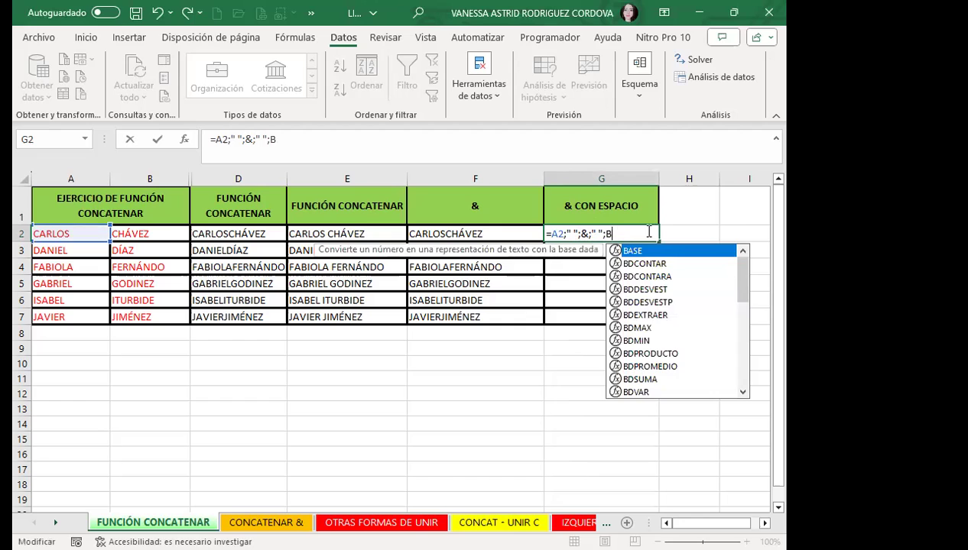
{"action": "type", "text": "2"}
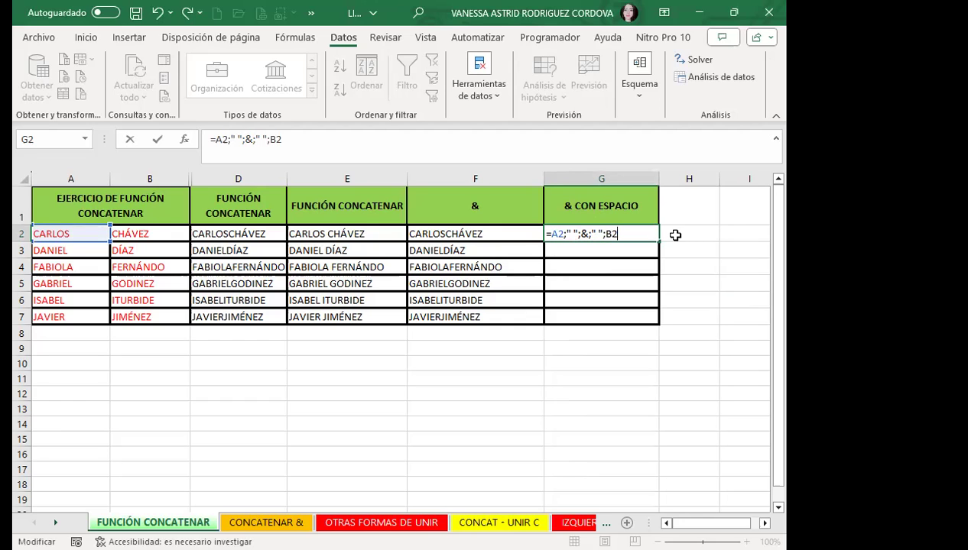
{"action": "left_click", "coordinate": [675, 235]}
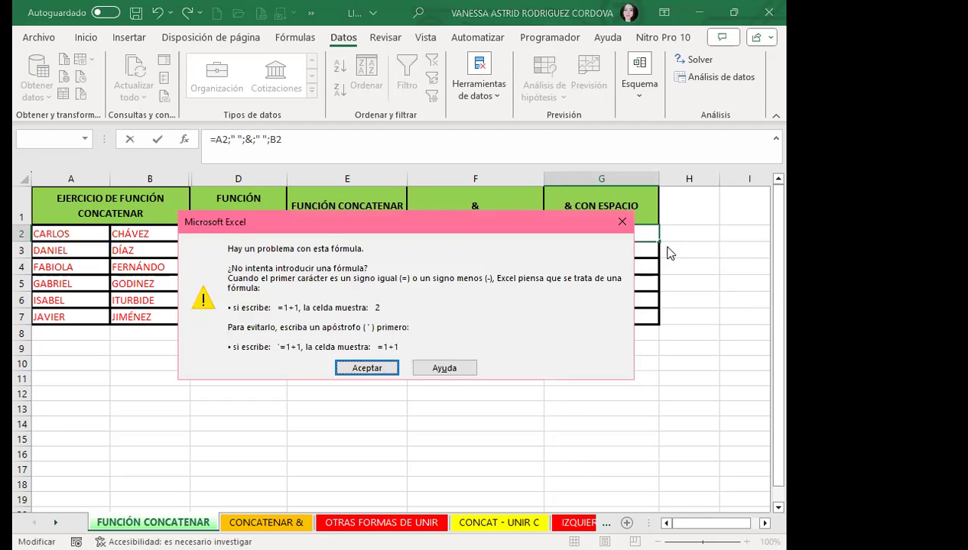
{"action": "left_click", "coordinate": [623, 225]}
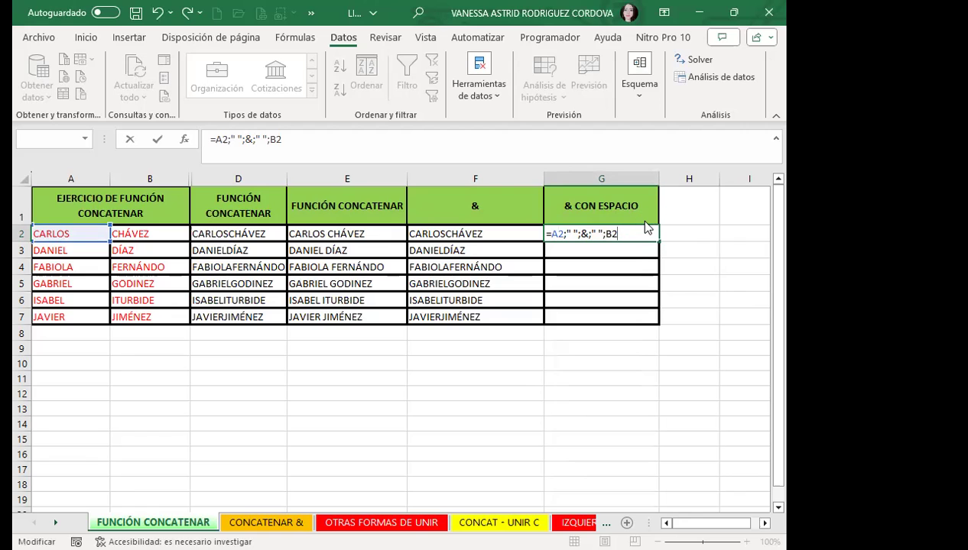
{"action": "key", "text": "Return"}
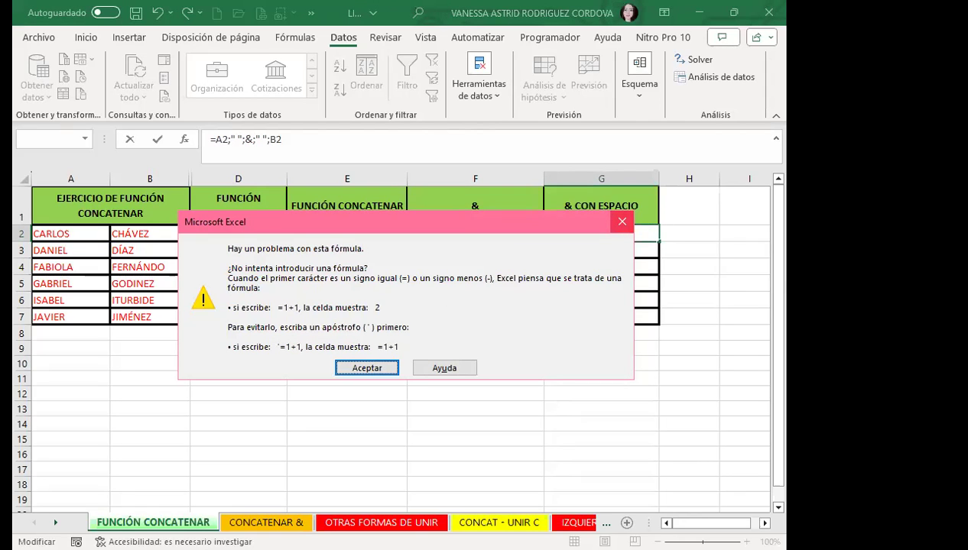
{"action": "key", "text": "Return"}
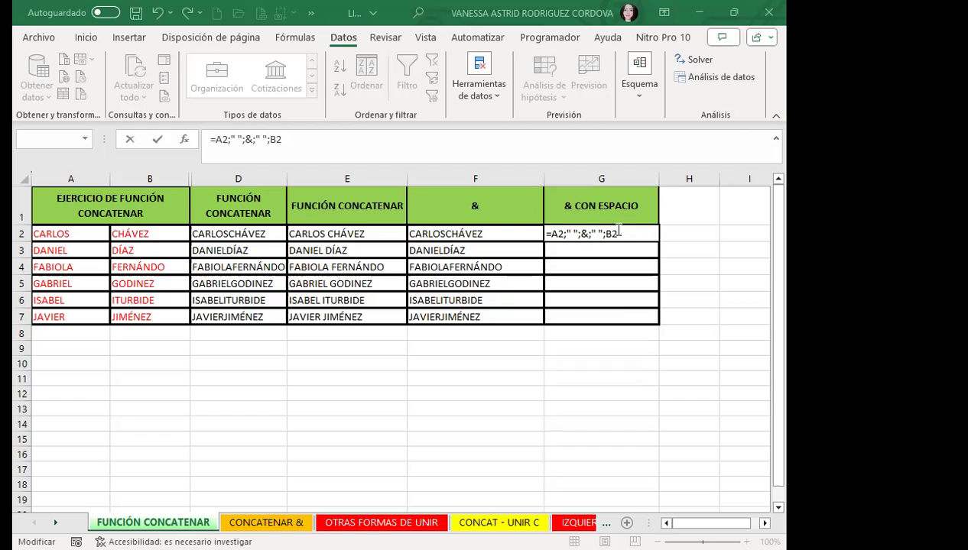
- Trim G2's faulty formula back to =A2 so it can be rebuilt
{"action": "key", "text": "shift+Home"}
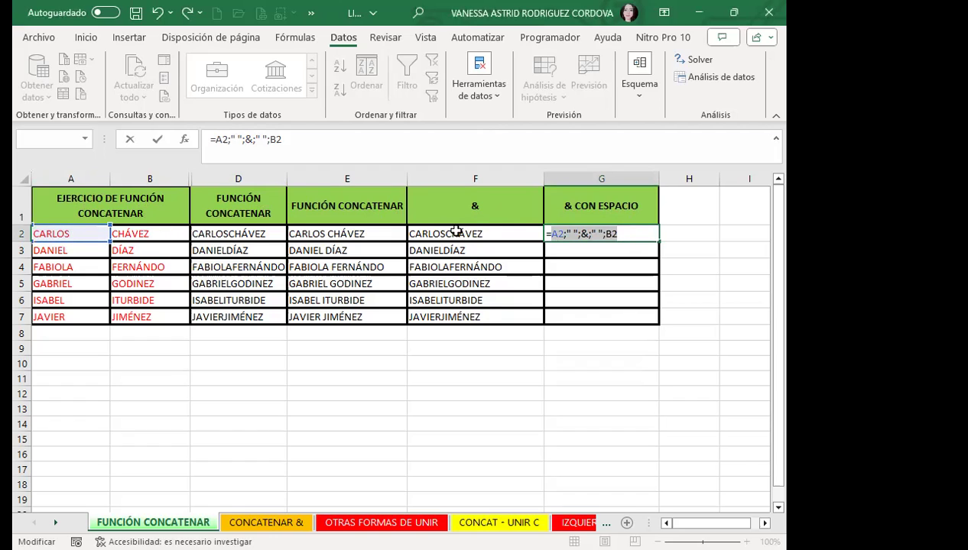
{"action": "left_click", "coordinate": [624, 236]}
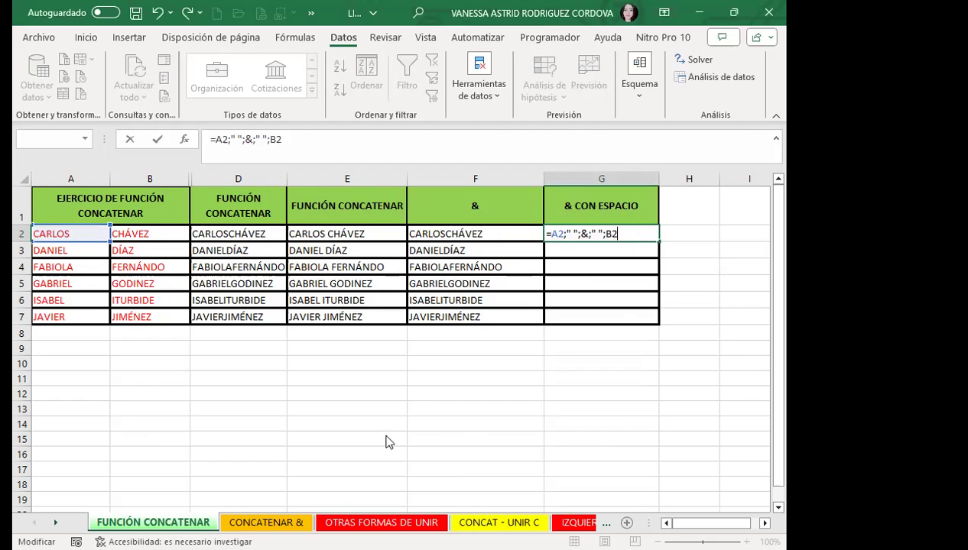
{"action": "key", "text": "Return"}
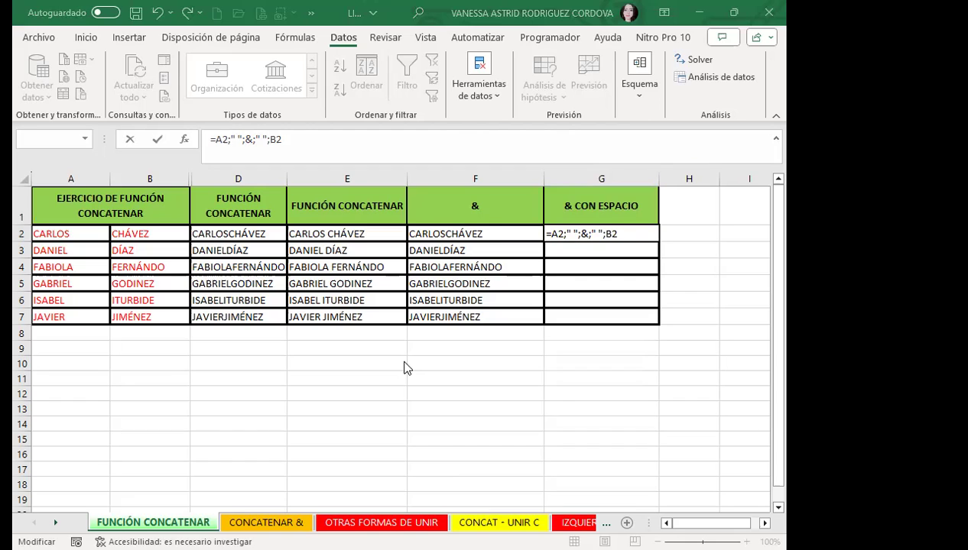
{"action": "left_click", "coordinate": [616, 234]}
{"action": "key", "text": "BackSpace"}
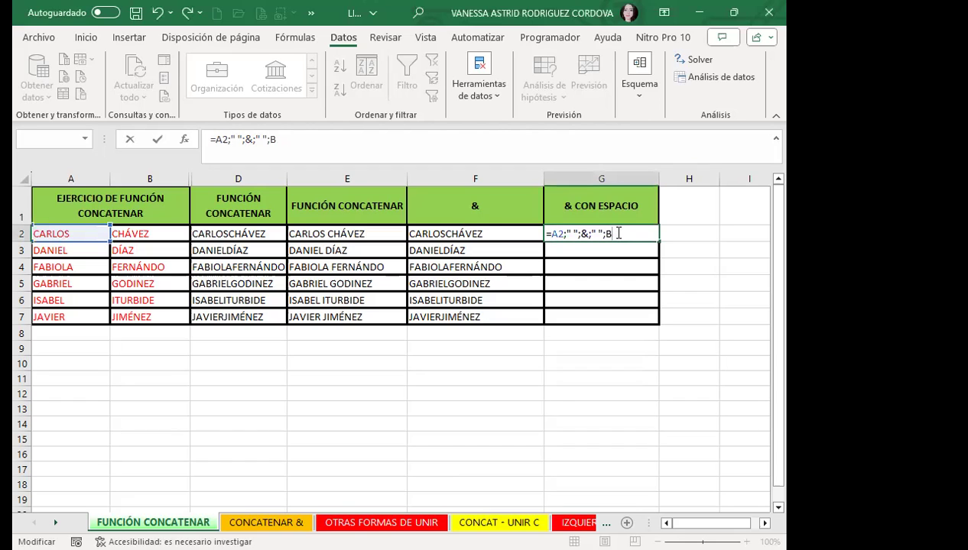
{"action": "key", "text": "BackSpace"}
{"action": "key", "text": "BackSpace"}
{"action": "key", "text": "BackSpace"}
{"action": "key", "text": "BackSpace"}
{"action": "key", "text": "BackSpace"}
- Enter =&A2;" ";B2 in G2 and dismiss Excel's formula-error warning
{"action": "type", "text": "&"}
{"action": "left_click", "coordinate": [58, 236]}
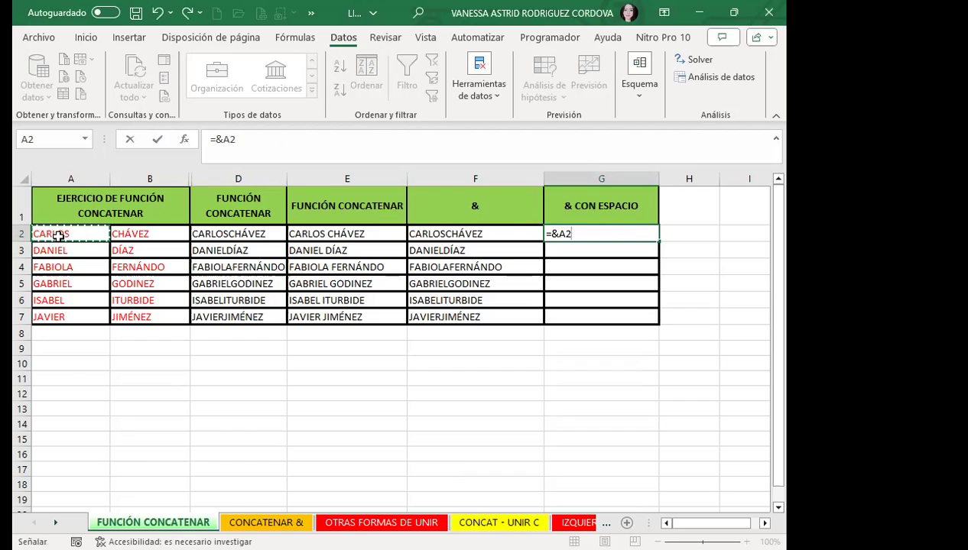
{"action": "type", "text": ";"}
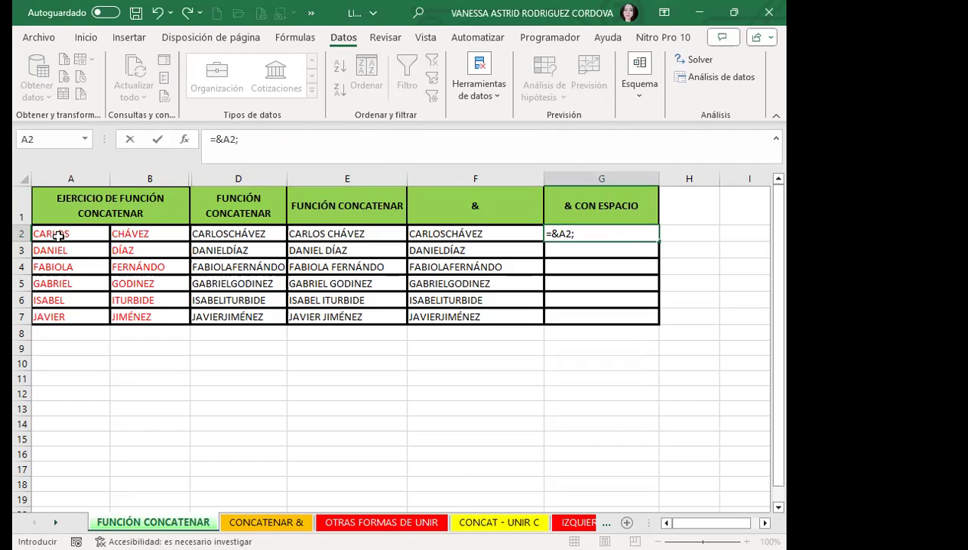
{"action": "type", "text": "\" \""}
{"action": "type", "text": ";"}
{"action": "left_click", "coordinate": [143, 234]}
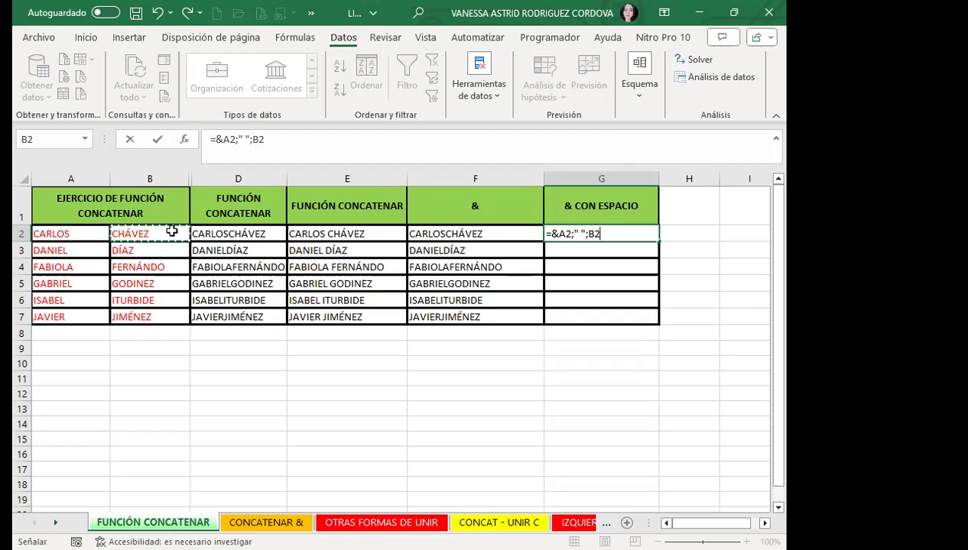
{"action": "key", "text": "Return"}
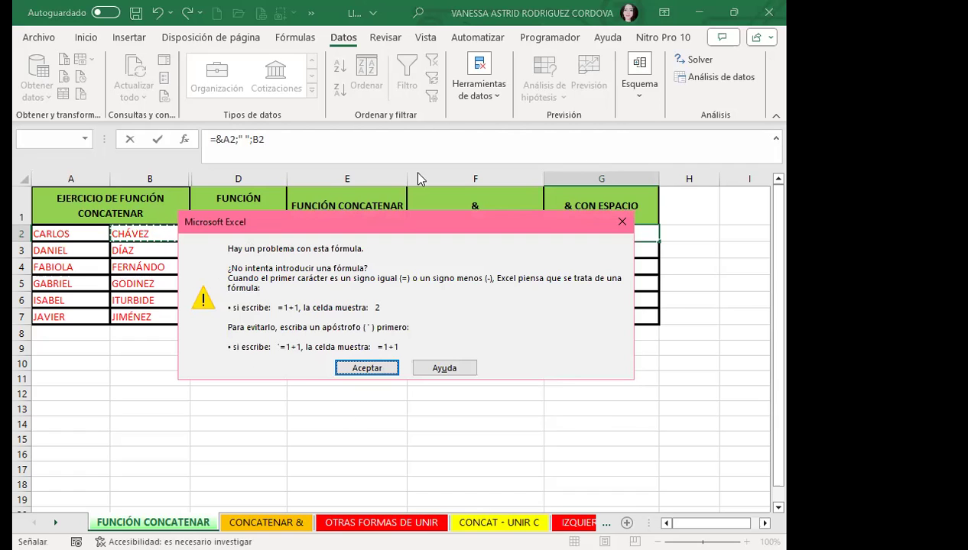
{"action": "left_click", "coordinate": [619, 222]}
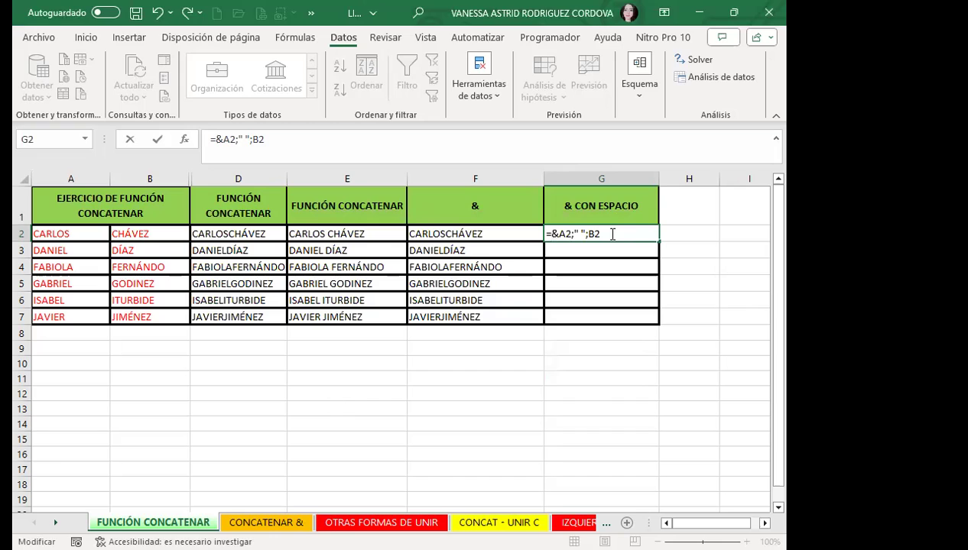
{"action": "key", "text": "BackSpace"}
{"action": "key", "text": "BackSpace"}
{"action": "key", "text": "BackSpace"}
{"action": "key", "text": "BackSpace"}
{"action": "key", "text": "BackSpace"}
{"action": "key", "text": "BackSpace"}
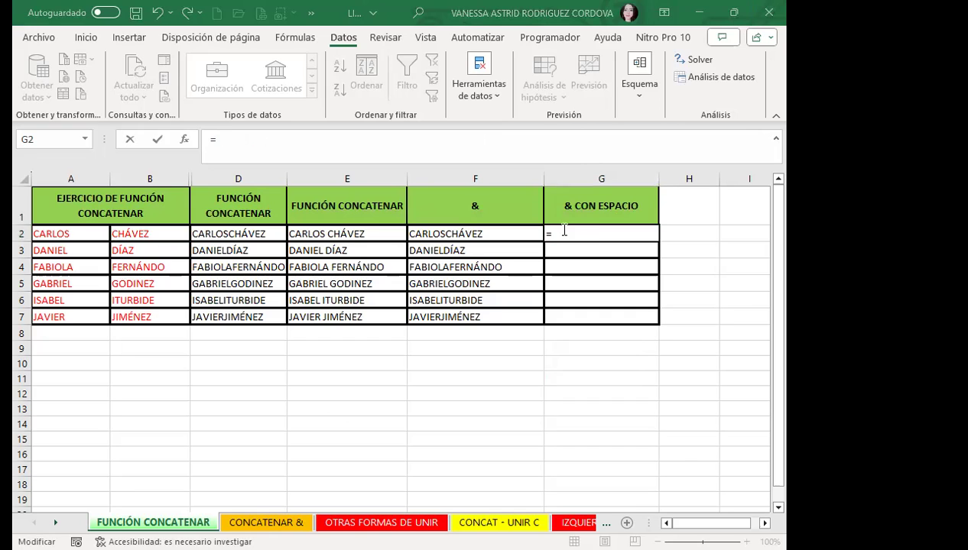
{"action": "type", "text": "A2;\"&\";B2"}
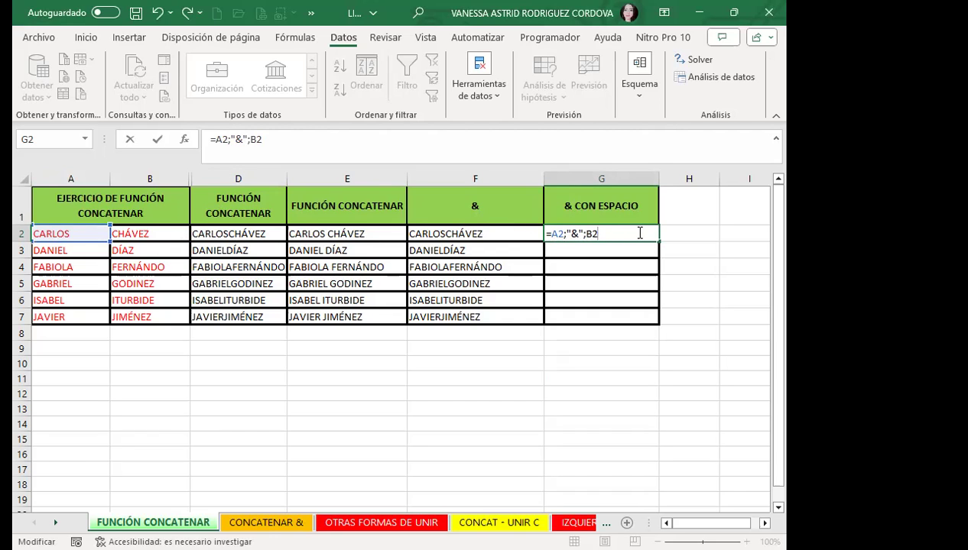
{"action": "key", "text": "BackSpace"}
{"action": "key", "text": "BackSpace"}
{"action": "key", "text": "BackSpace"}
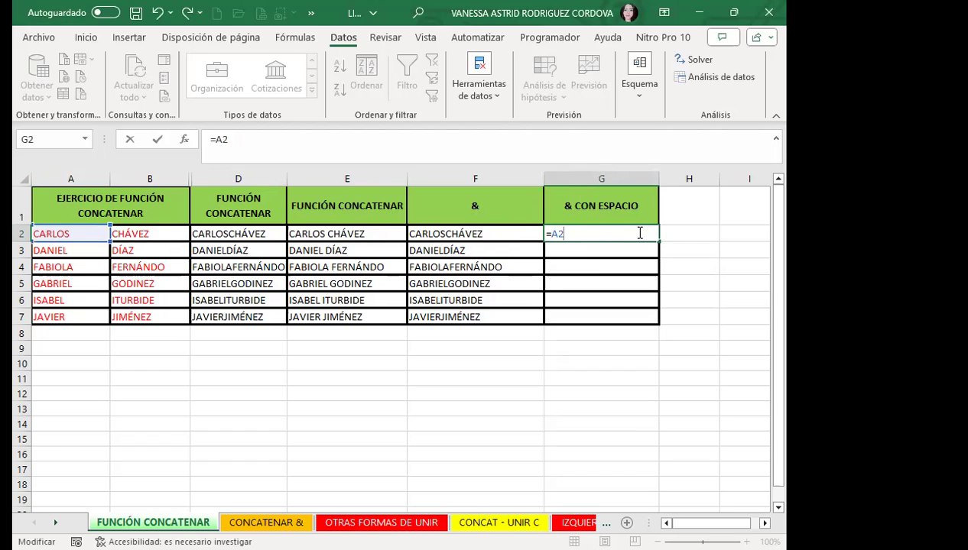
{"action": "key", "text": "Escape"}
{"action": "left_click", "coordinate": [454, 280]}
{"action": "left_click", "coordinate": [467, 234]}
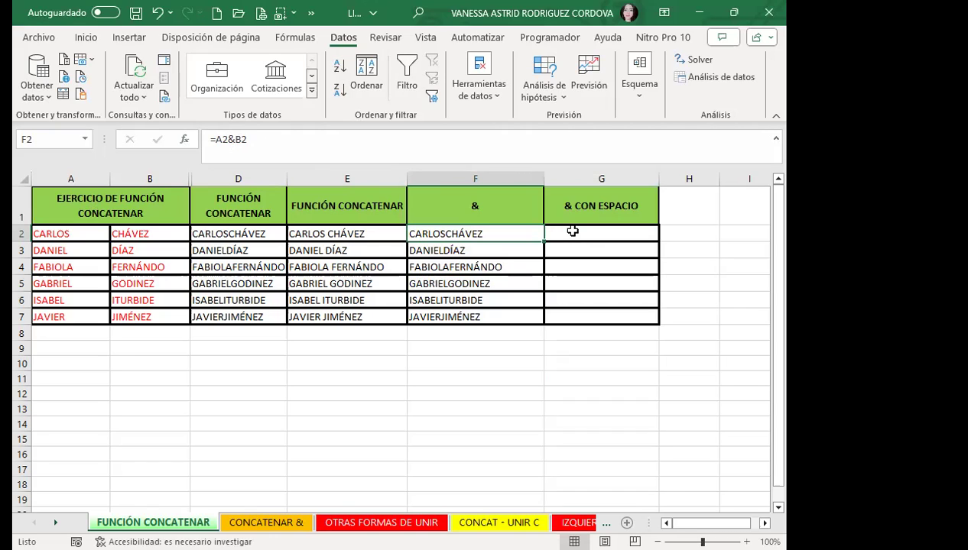
{"action": "left_click", "coordinate": [572, 230]}
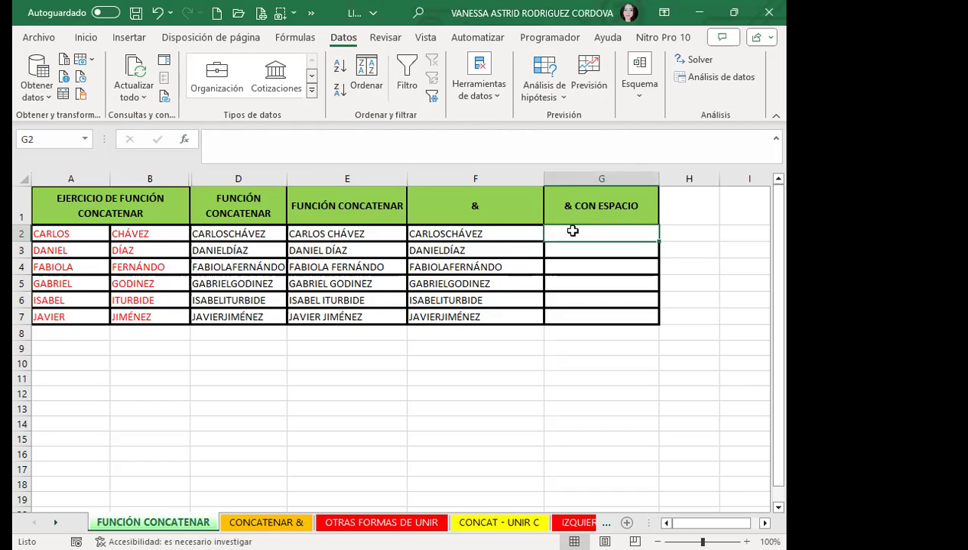
- Enter =A2&" "&B2 in G2 to join first name and surname with a space
{"action": "type", "text": "="}
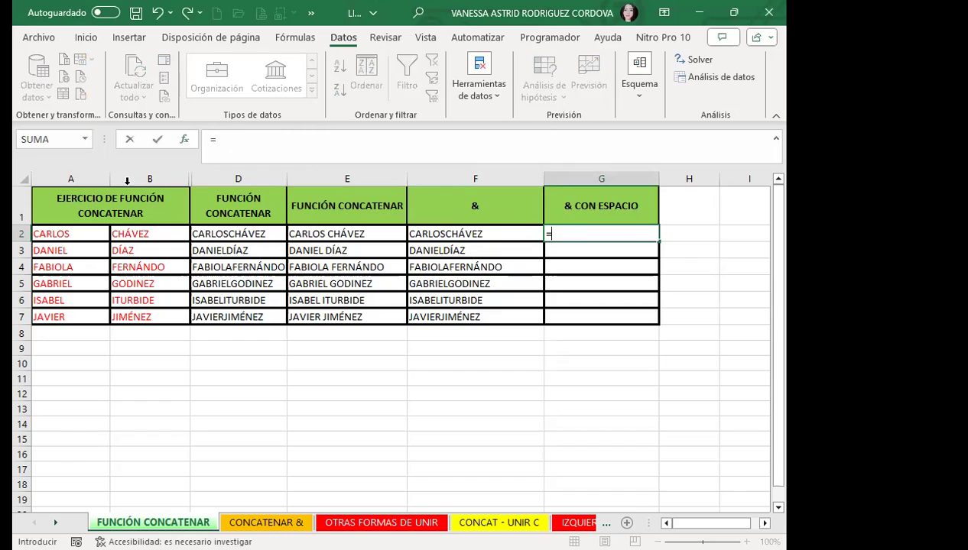
{"action": "left_click", "coordinate": [71, 231]}
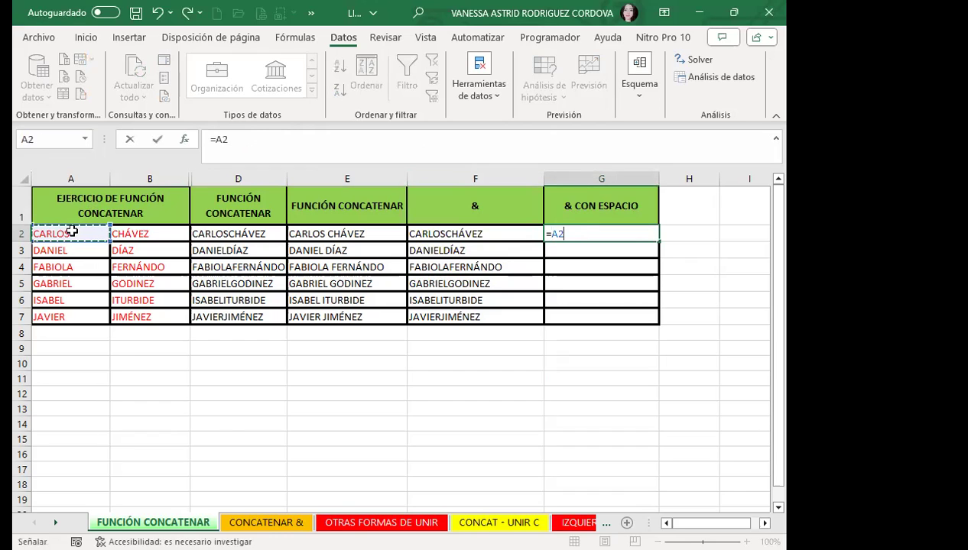
{"action": "type", "text": "&"}
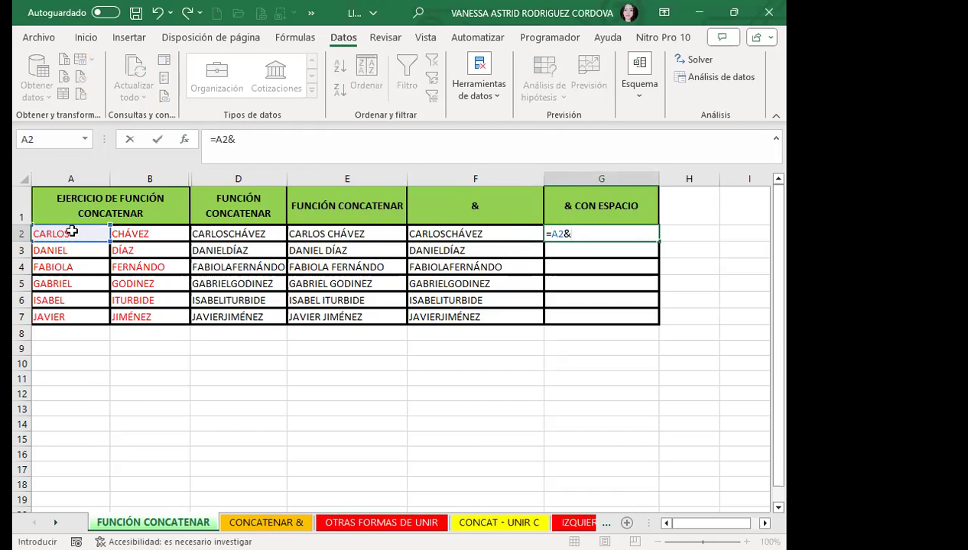
{"action": "type", "text": "\""}
{"action": "type", "text": " \""}
{"action": "type", "text": "&"}
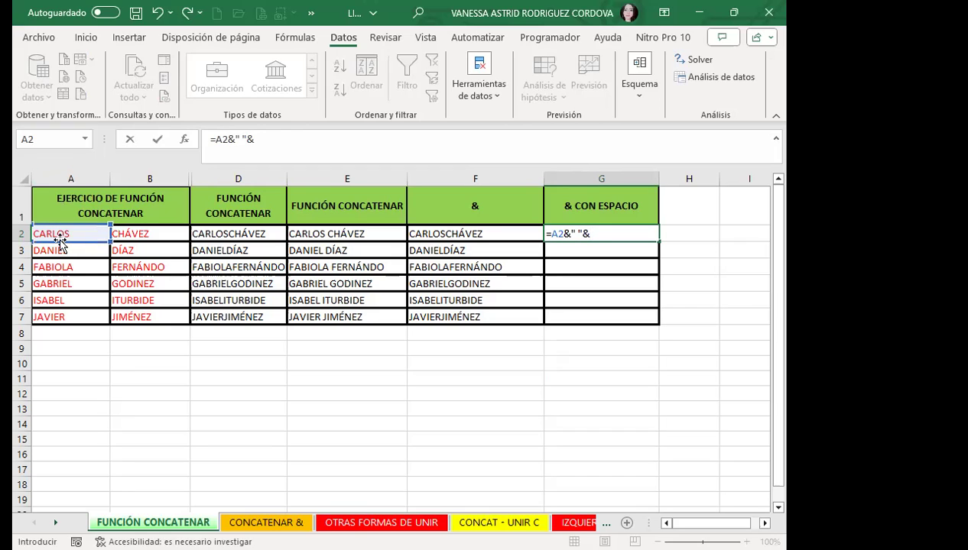
{"action": "left_click", "coordinate": [143, 233]}
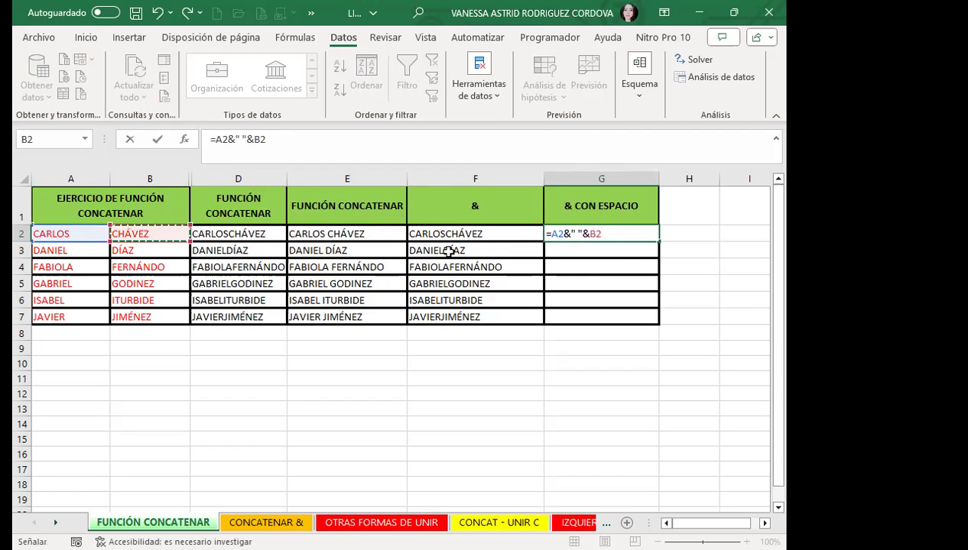
{"action": "key", "text": "Return"}
- Copy G2's formula down to G7 and show it in the formula bar
{"action": "left_click", "coordinate": [594, 230]}
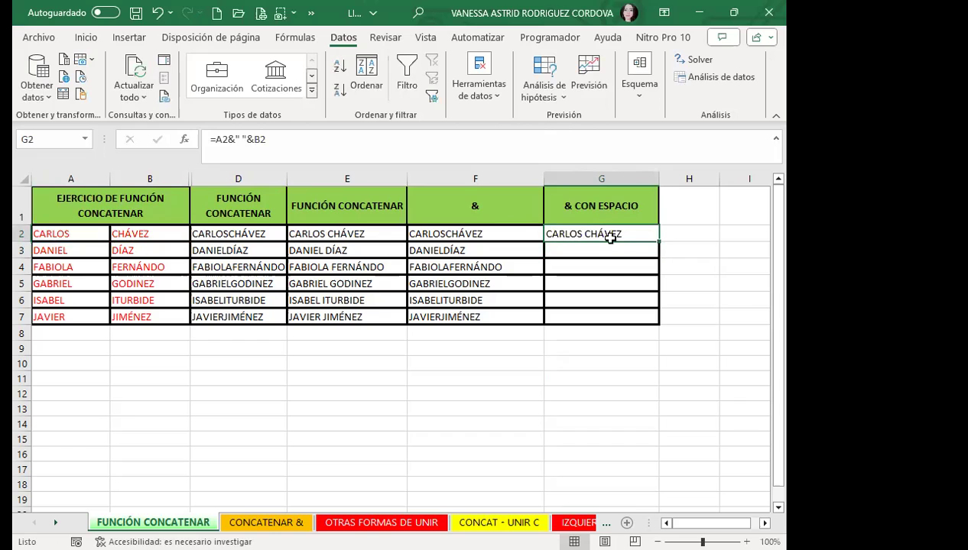
{"action": "mouse_move", "coordinate": [657, 241]}
{"action": "left_mouse_down"}
{"action": "mouse_move", "coordinate": [667, 304]}
{"action": "mouse_move", "coordinate": [656, 318]}
{"action": "left_mouse_up"}
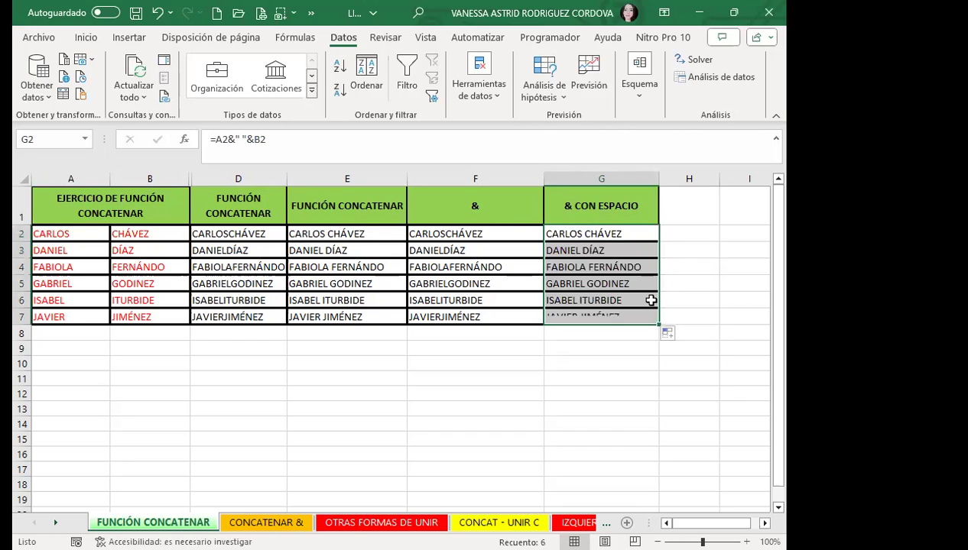
{"action": "left_click", "coordinate": [561, 234]}
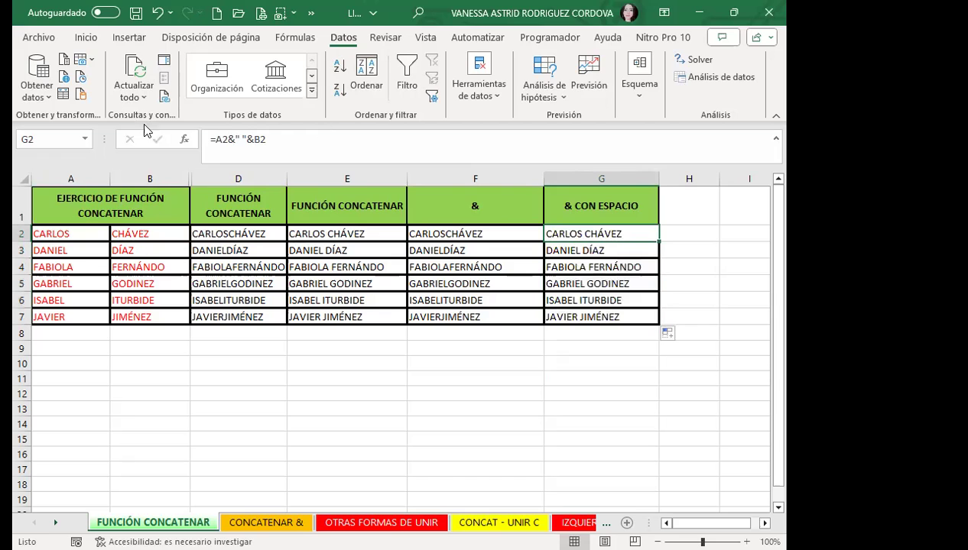
{"action": "left_click", "coordinate": [233, 151]}
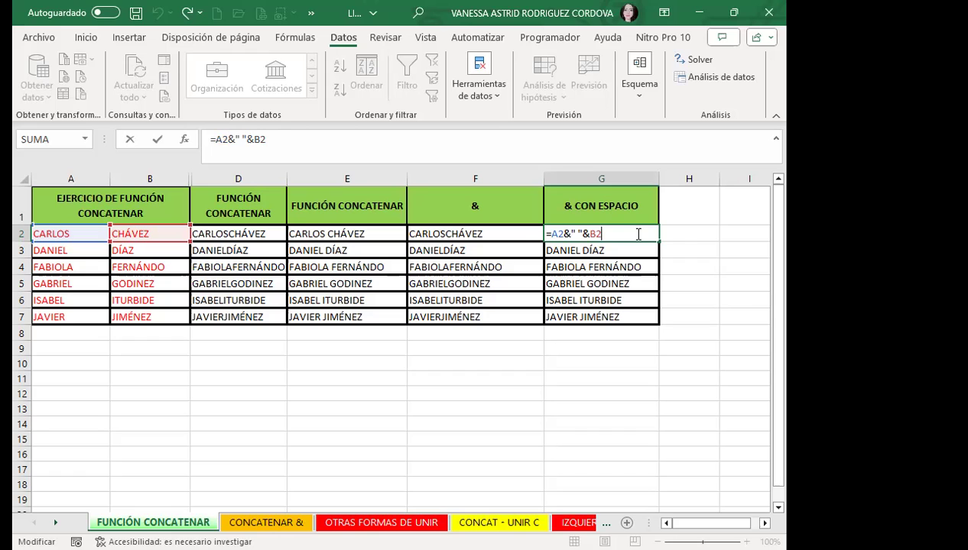
- Fill G2's =A2&" "&B2 formula down to G7, then switch to the CONCATENAR & sheet
{"action": "key", "text": "Return"}
{"action": "left_click", "coordinate": [636, 234]}
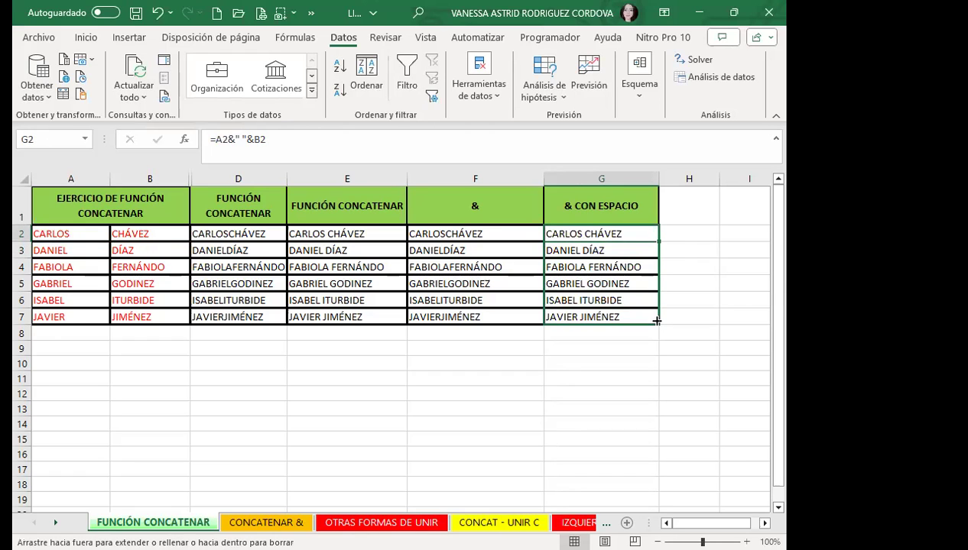
{"action": "left_click_drag", "start_coordinate": [656, 242], "coordinate": [655, 321]}
{"action": "left_click", "coordinate": [564, 236]}
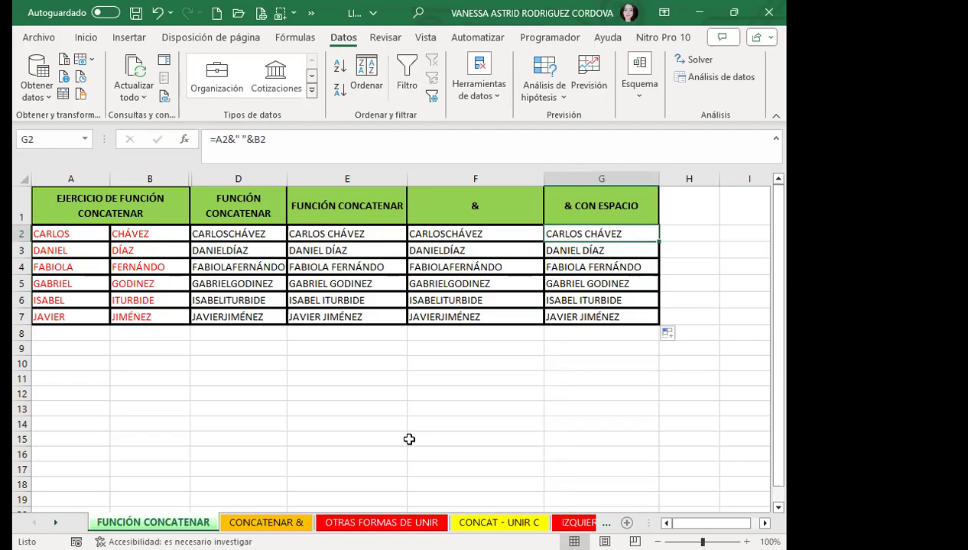
{"action": "left_click", "coordinate": [548, 228]}
{"action": "key", "text": "ctrl+Page_Down"}
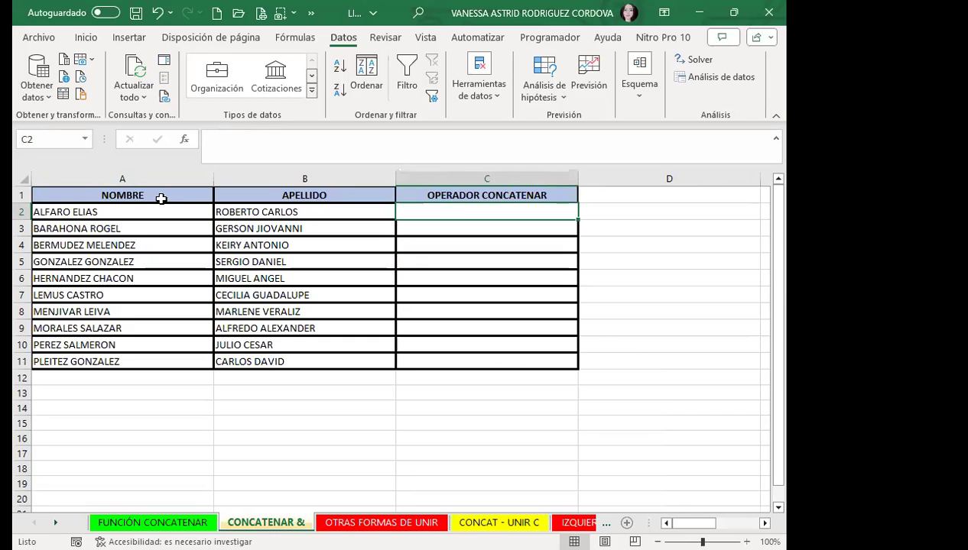
- Type APELLIDO in A1 and NOMBRE in B1 as the new headers
{"action": "left_click", "coordinate": [163, 197]}
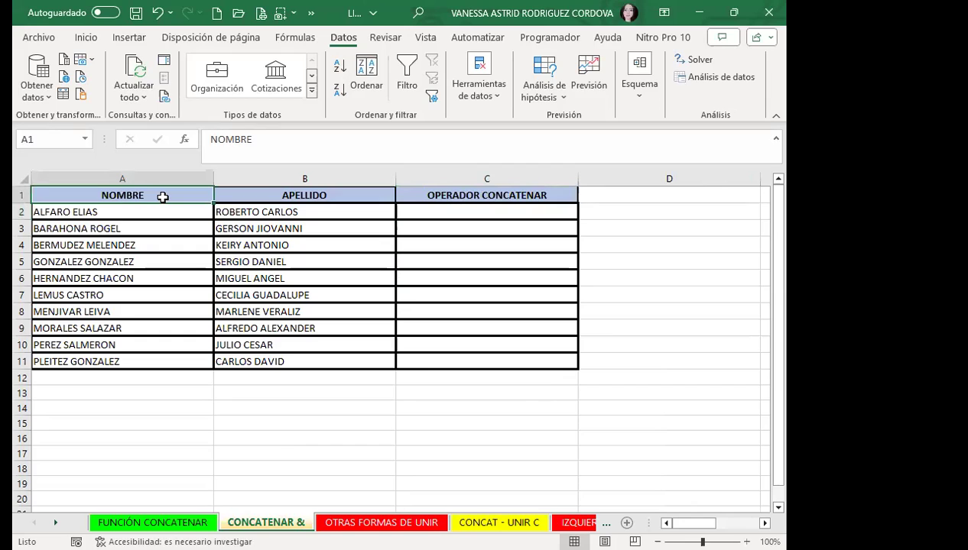
{"action": "type", "text": "ALFARO ELIAS"}
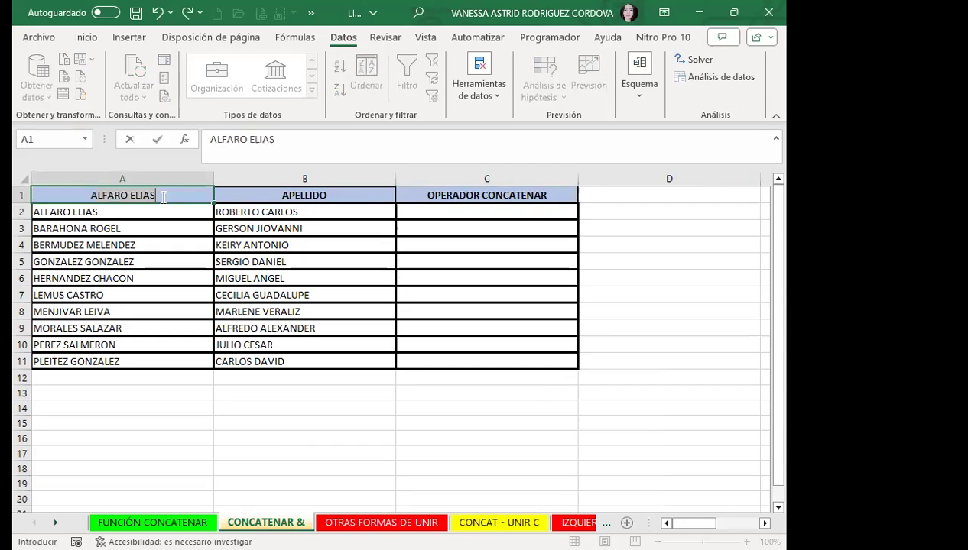
{"action": "key", "text": "BackSpace"}
{"action": "type", "text": "PEWJ"}
{"action": "key", "text": "BackSpace"}
{"action": "key", "text": "BackSpace"}
{"action": "type", "text": "LLIDO"}
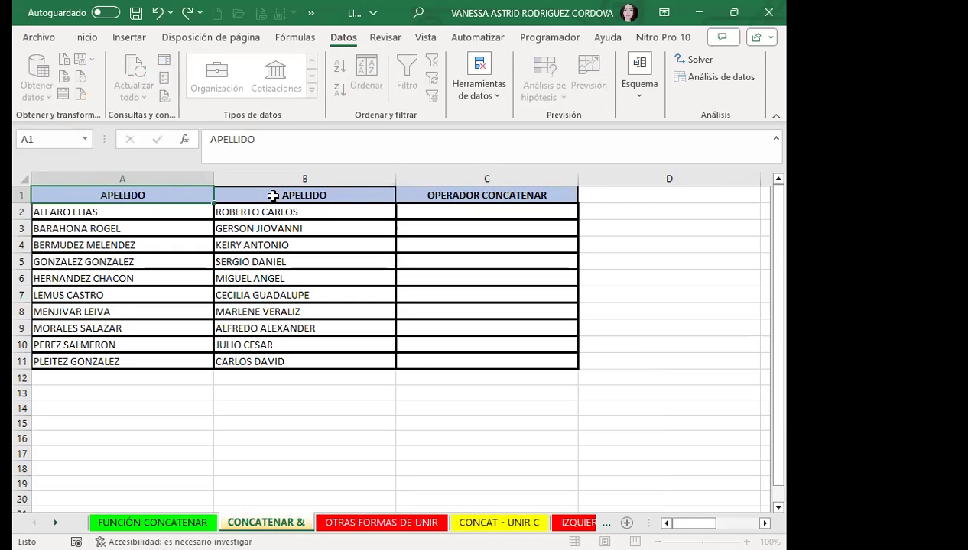
{"action": "left_click", "coordinate": [273, 195]}
{"action": "type", "text": "NOMBRE"}
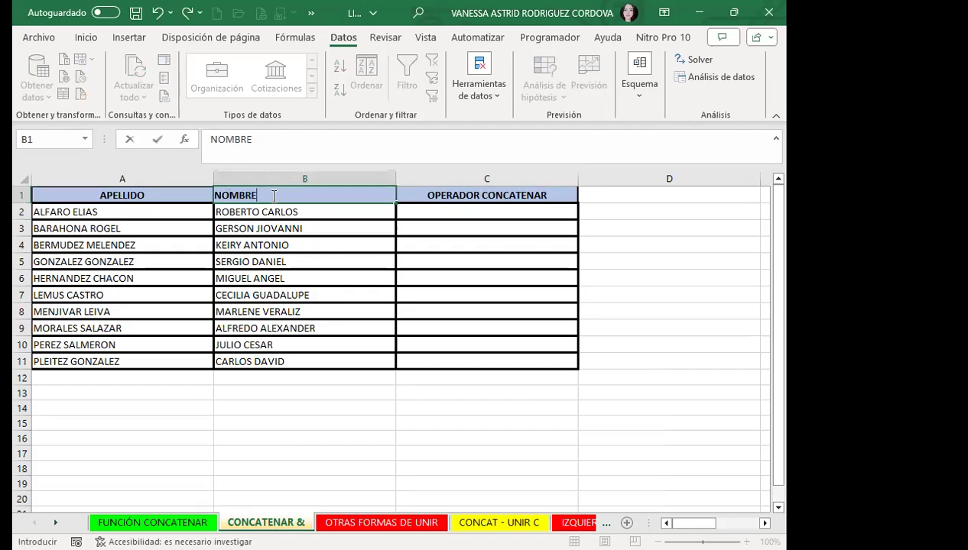
{"action": "left_click", "coordinate": [341, 296]}
- Point out the surname in A2 and first name in B2, then select C2
{"action": "left_click", "coordinate": [156, 209]}
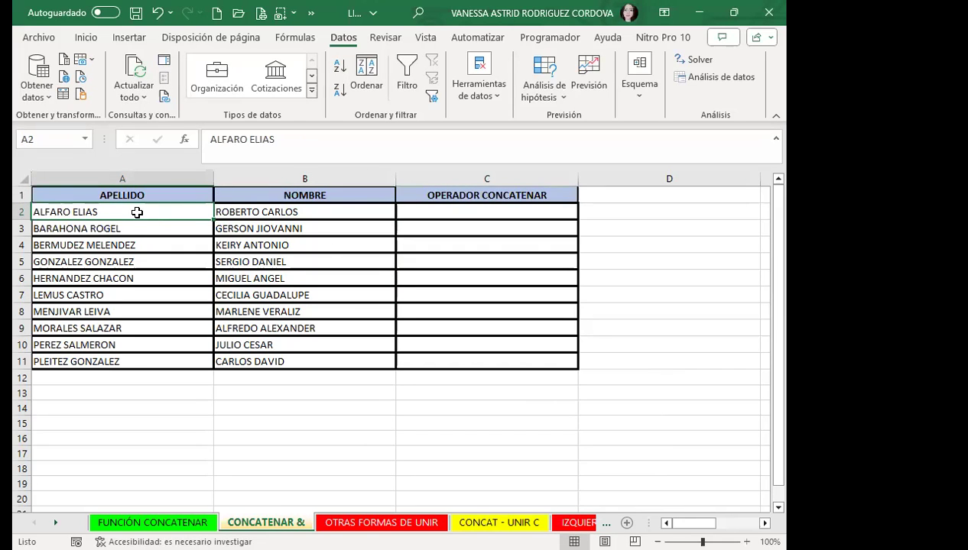
{"action": "left_click", "coordinate": [256, 211]}
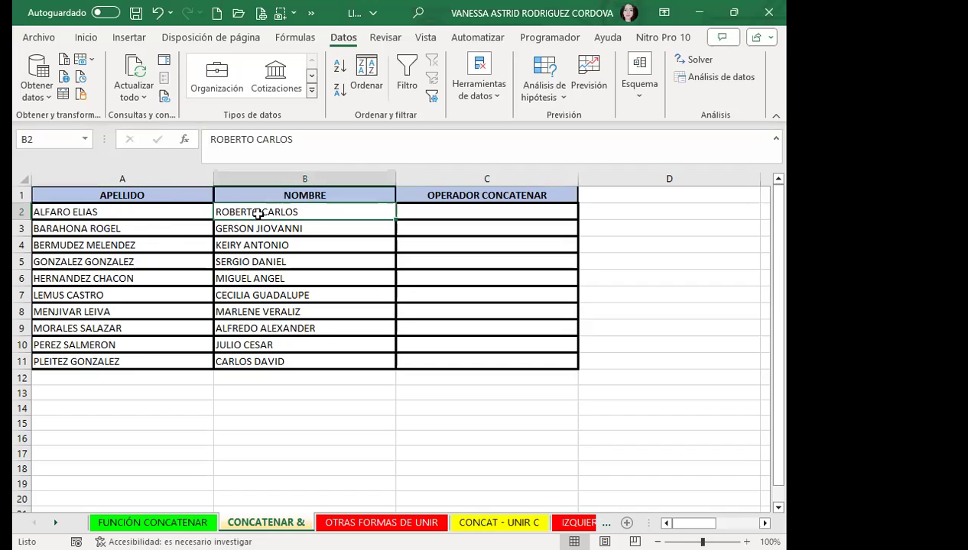
{"action": "left_click", "coordinate": [436, 217]}
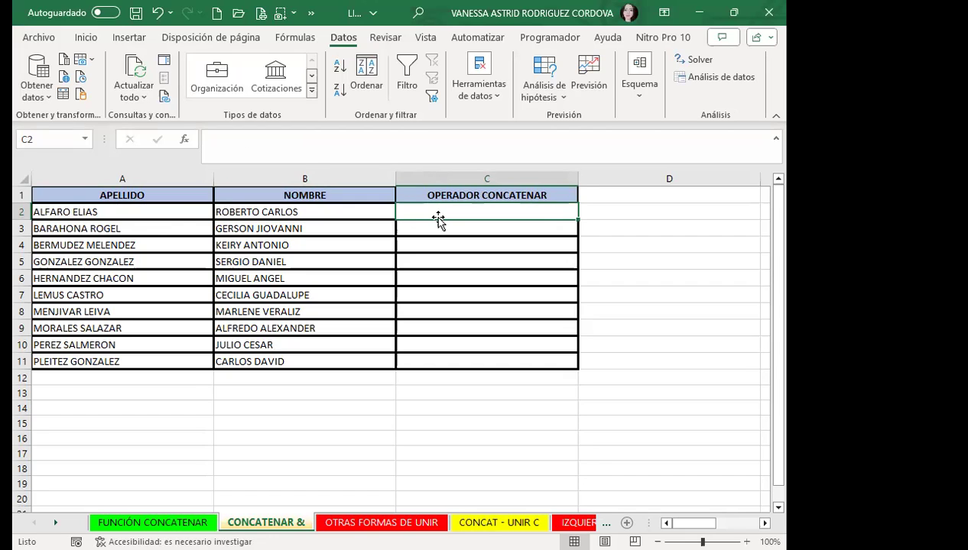
- Enter =A2&" "&B2 in C2, fill it down to C11, and widen column C
{"action": "type", "text": "="}
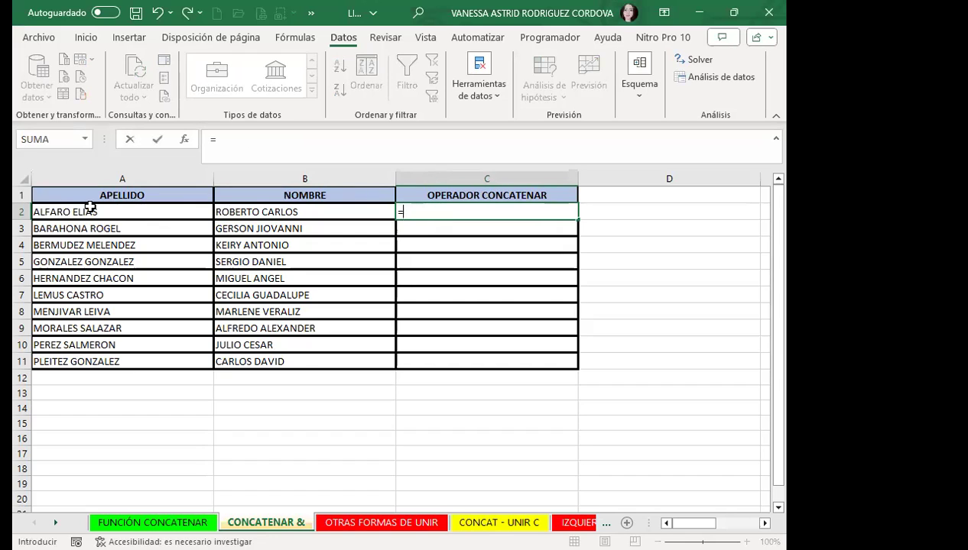
{"action": "left_click", "coordinate": [90, 210]}
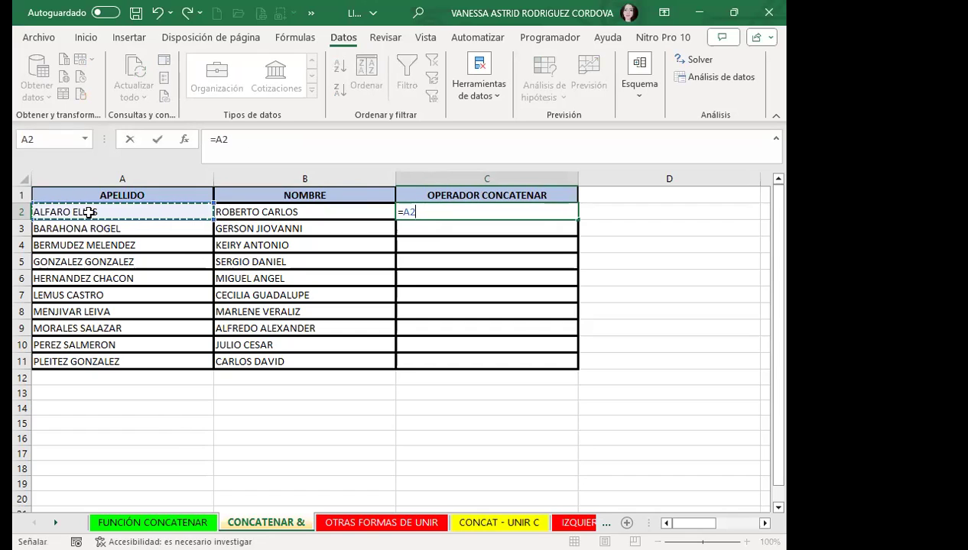
{"action": "type", "text": "&\" "}
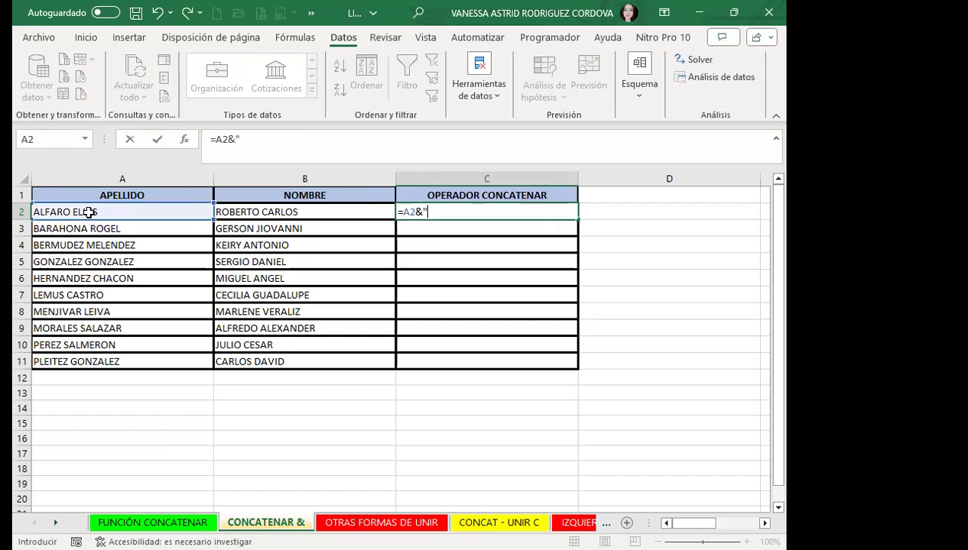
{"action": "type", "text": "\""}
{"action": "type", "text": "&"}
{"action": "left_click", "coordinate": [247, 212]}
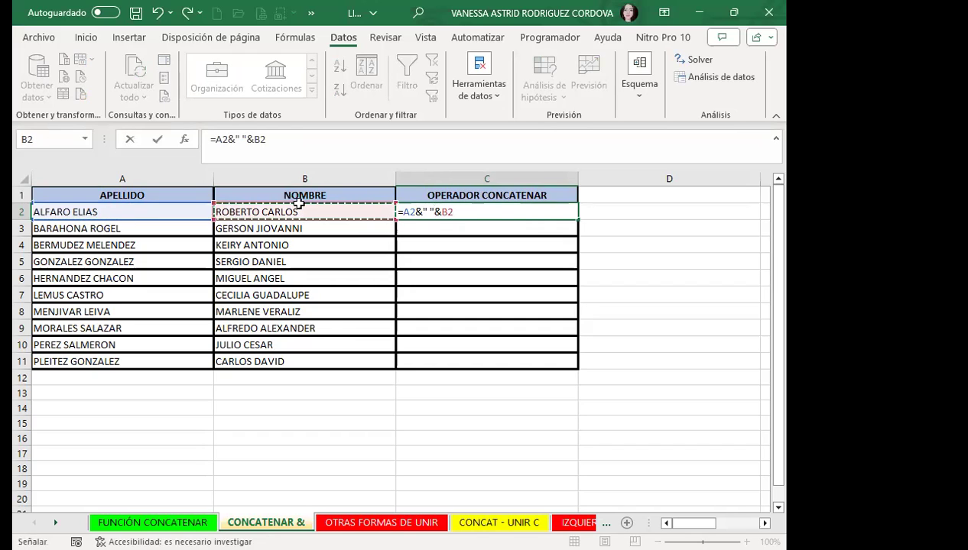
{"action": "key", "text": "Return"}
{"action": "left_click", "coordinate": [512, 212]}
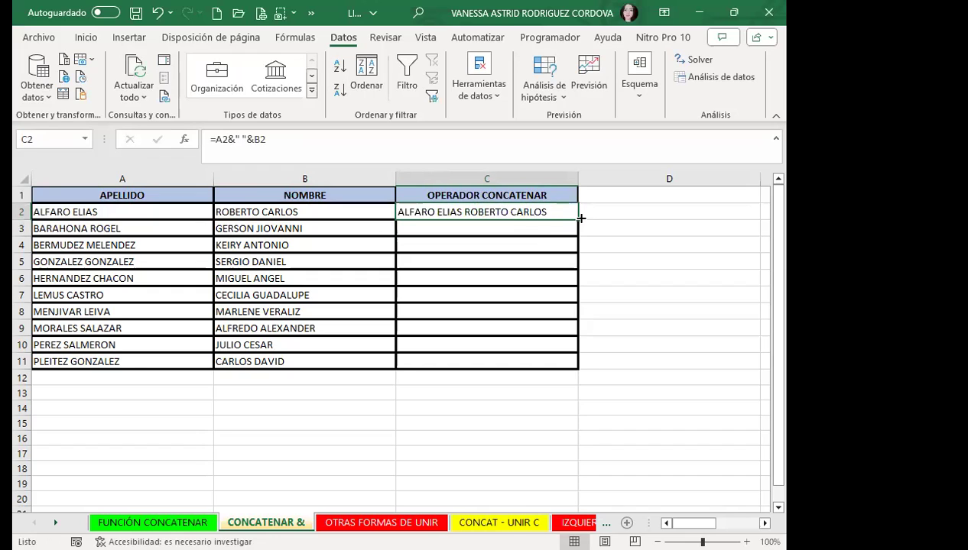
{"action": "double_click", "coordinate": [580, 218]}
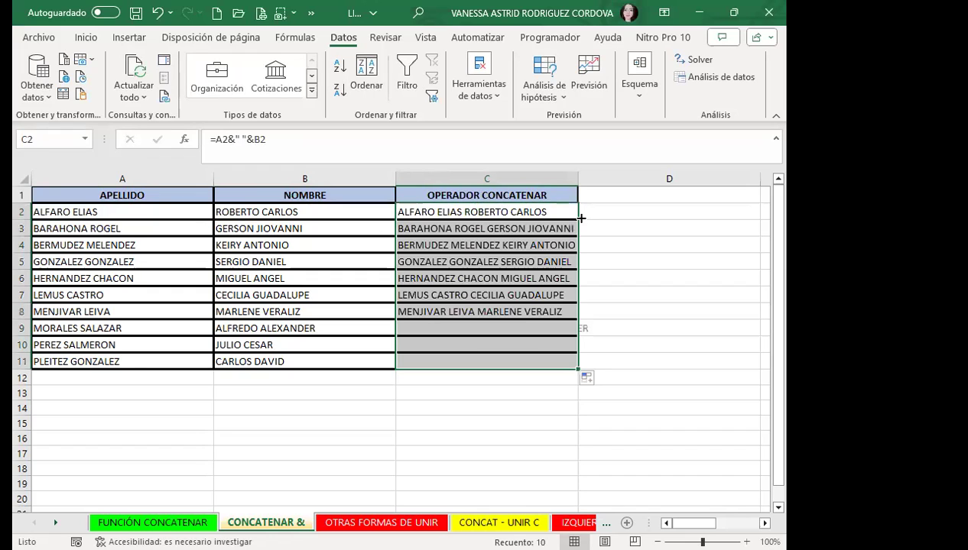
{"action": "double_click", "coordinate": [578, 178]}
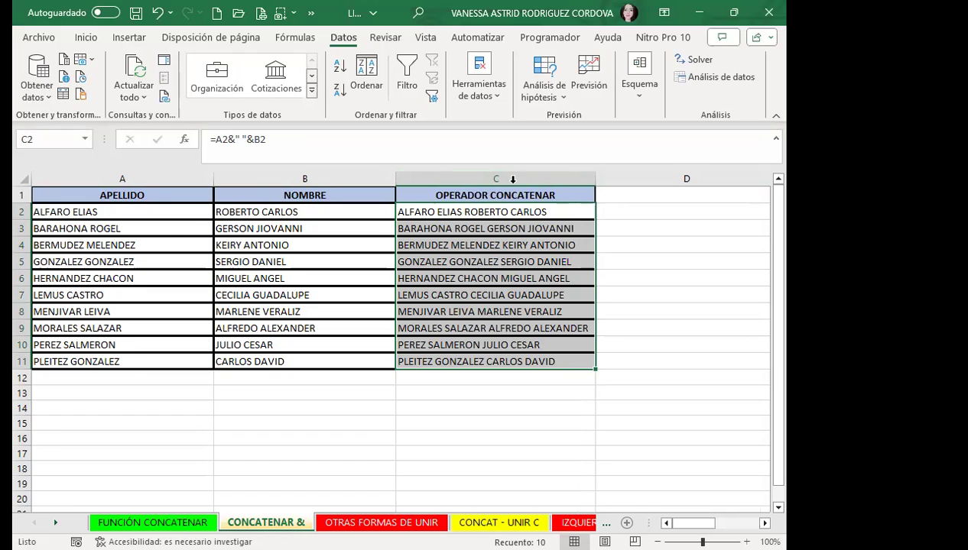
{"action": "left_click", "coordinate": [457, 215]}
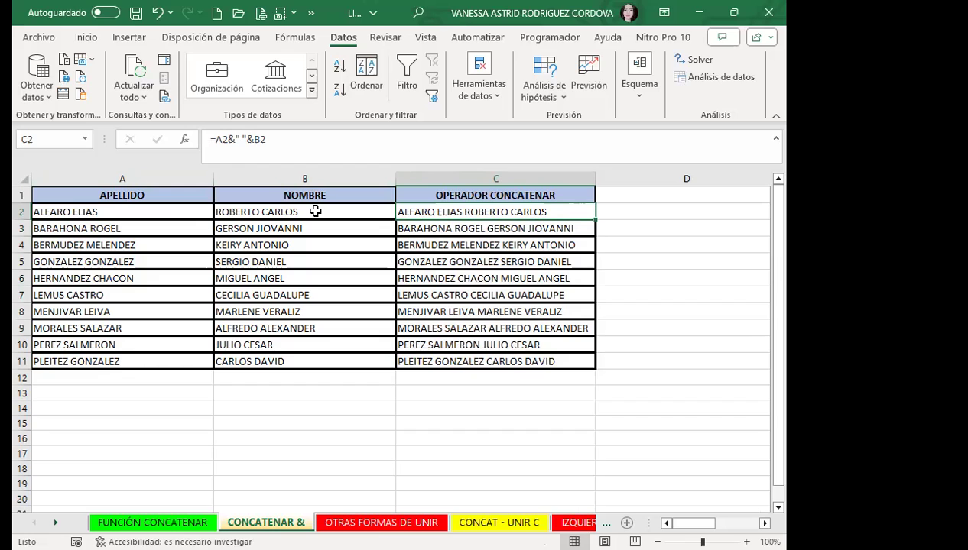
- Inspect the =A2&" "&B2 formula in C2, then switch to the OTRAS FORMAS DE UNIR sheet
{"action": "double_click", "coordinate": [464, 210]}
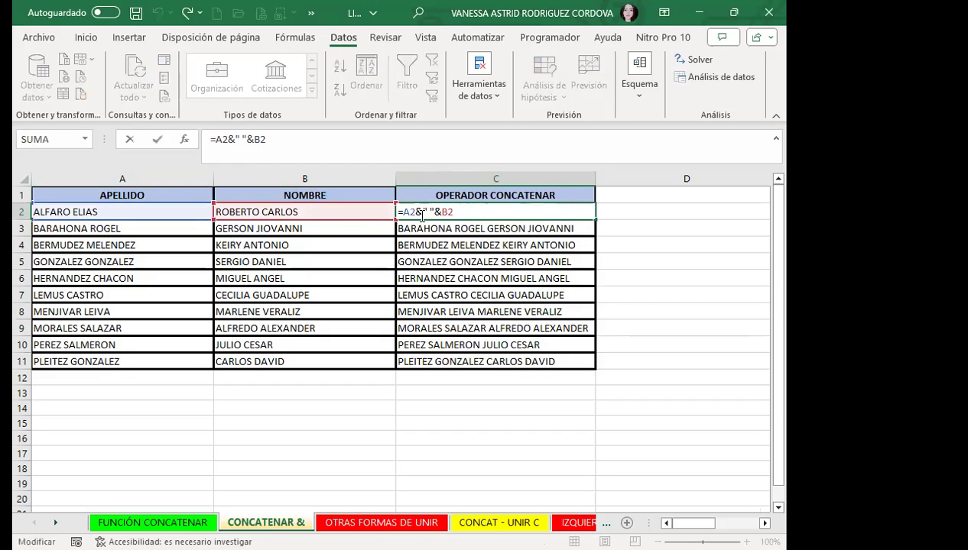
{"action": "key", "text": "Return"}
{"action": "left_click", "coordinate": [463, 208]}
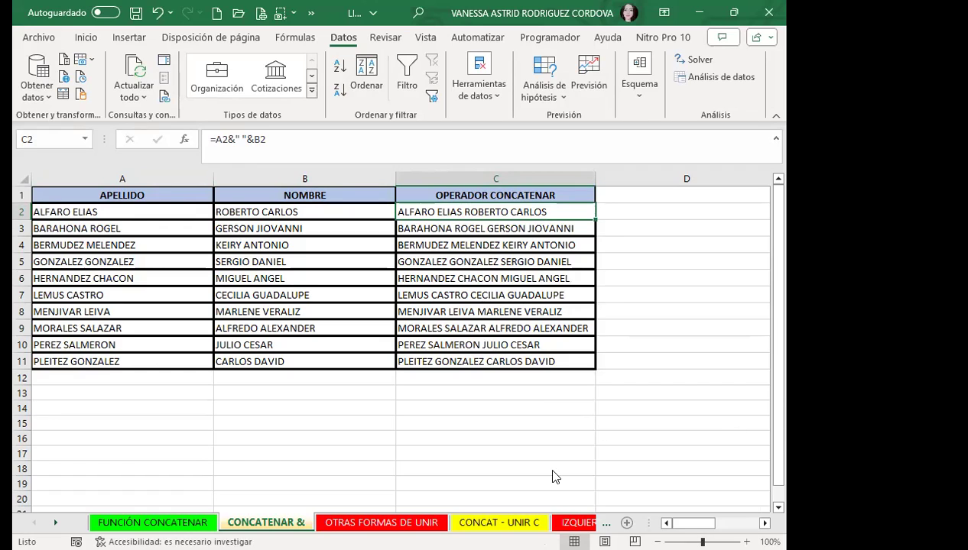
{"action": "left_click", "coordinate": [366, 522]}
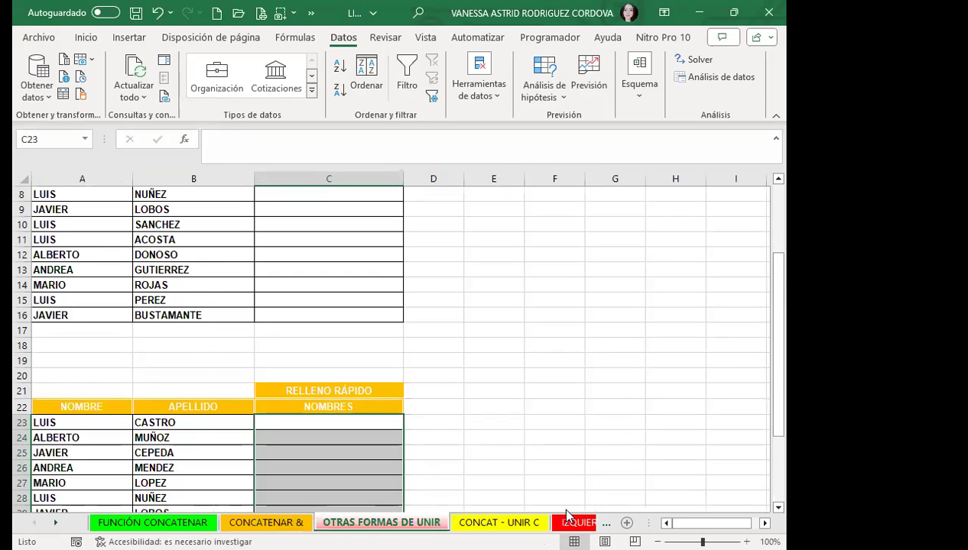
{"action": "scroll", "coordinate": [264, 248], "scroll_direction": "up", "scroll_amount": 3}
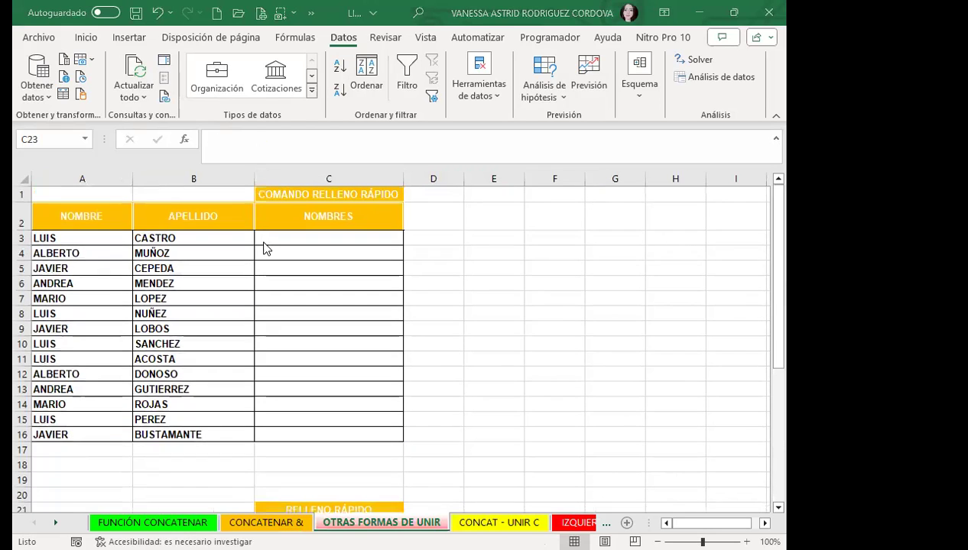
{"action": "left_click", "coordinate": [315, 238]}
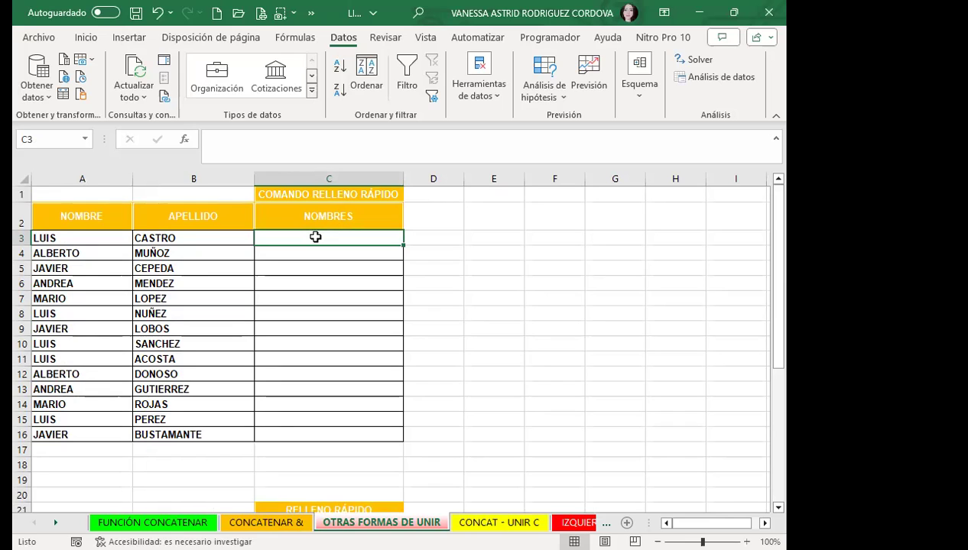
{"action": "type", "text": "LUIS "}
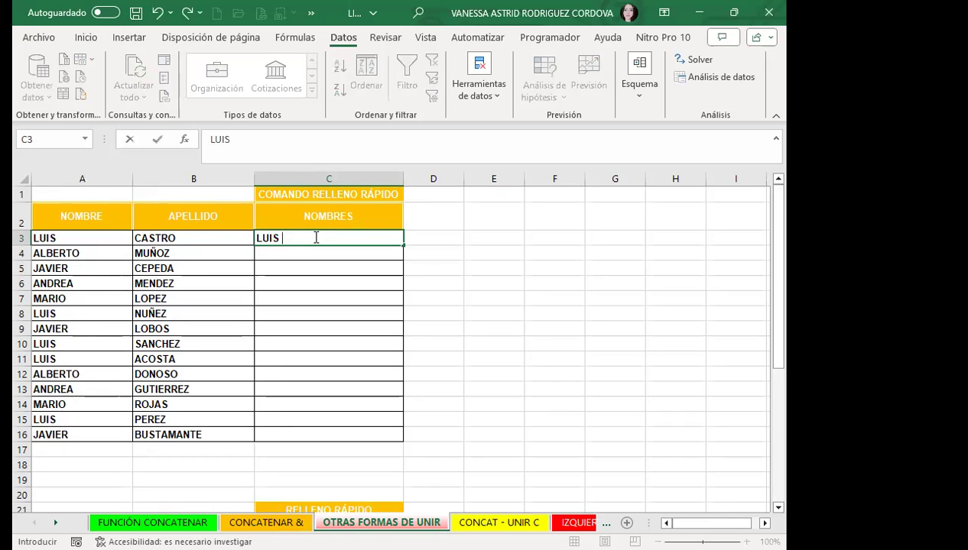
{"action": "type", "text": "CASTR"}
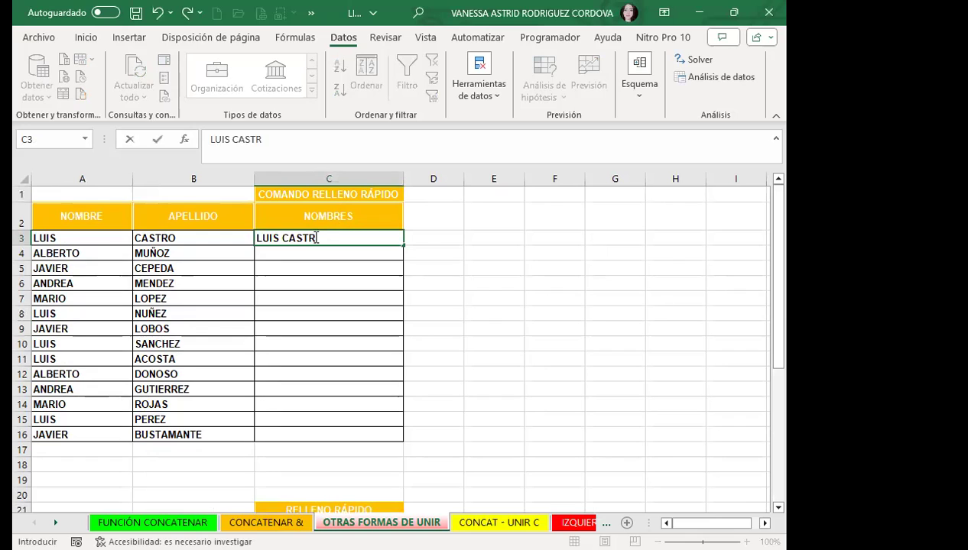
{"action": "type", "text": "O"}
{"action": "left_click", "coordinate": [334, 312]}
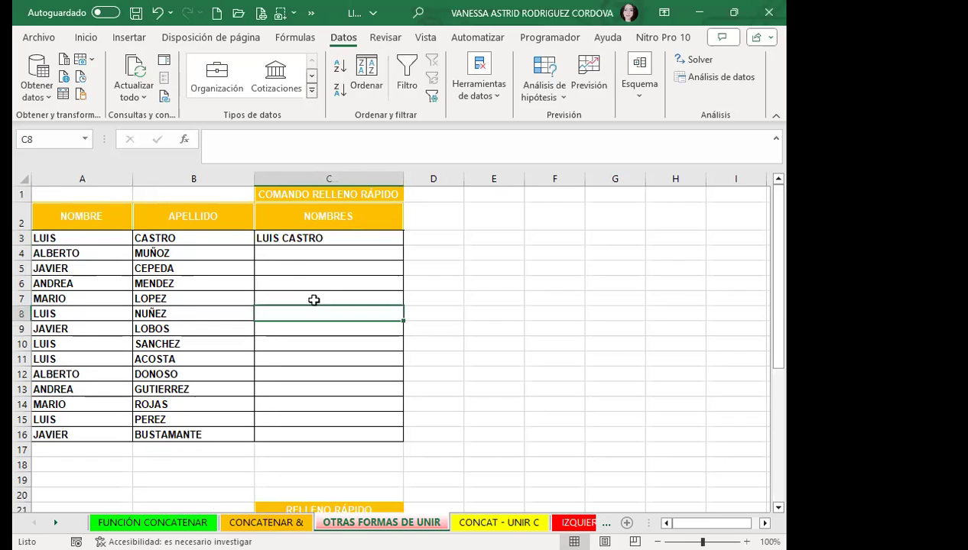
{"action": "left_click_drag", "start_coordinate": [287, 239], "coordinate": [298, 430]}
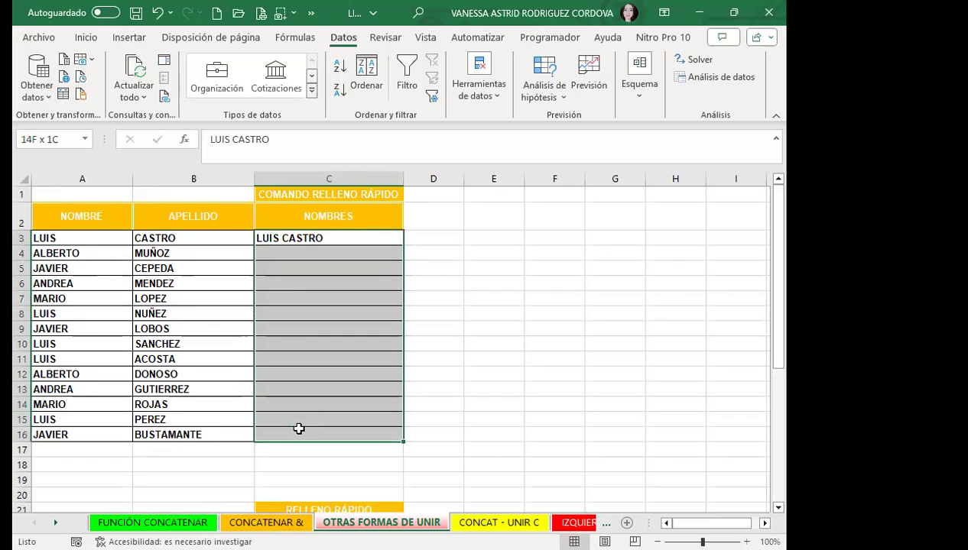
{"action": "left_click", "coordinate": [476, 93]}
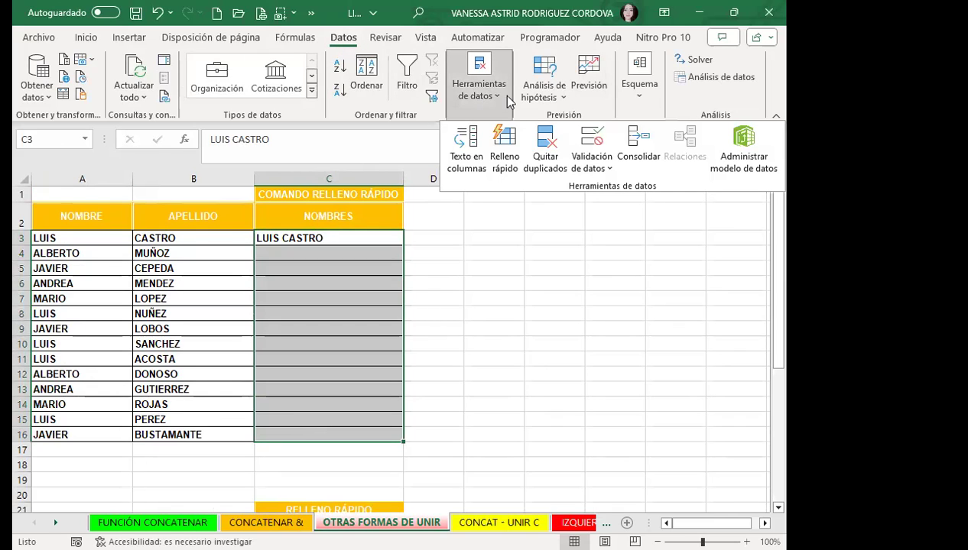
{"action": "left_click", "coordinate": [503, 143]}
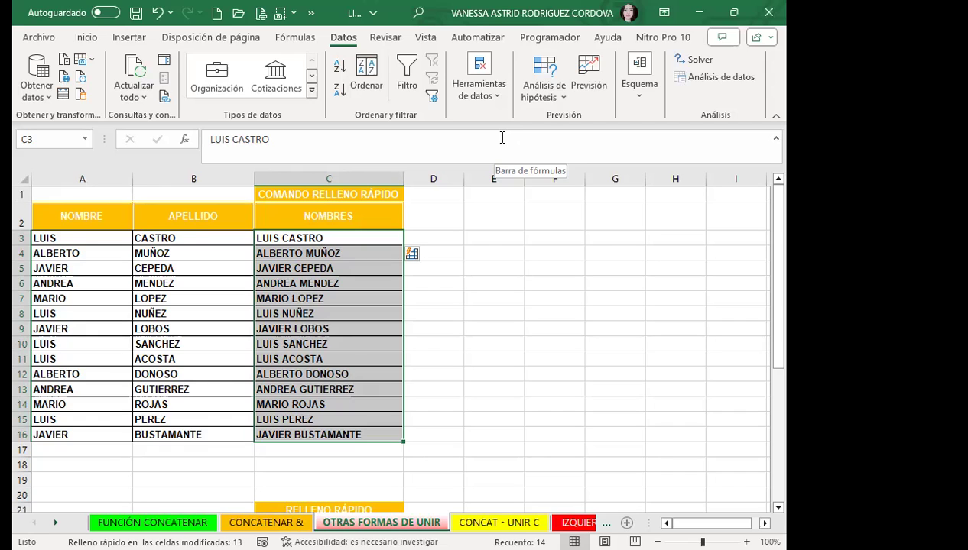
{"action": "left_click", "coordinate": [341, 239]}
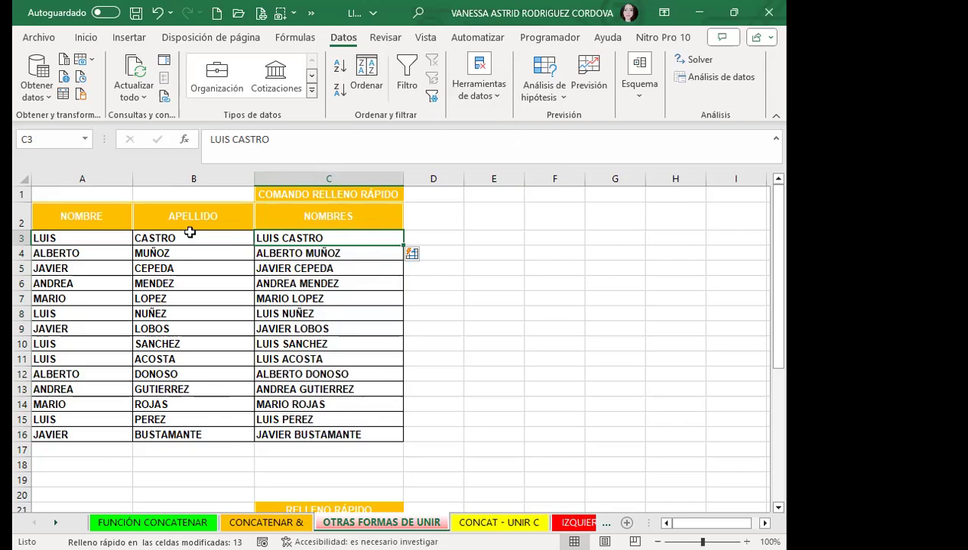
{"action": "left_click_drag", "start_coordinate": [320, 244], "coordinate": [341, 434]}
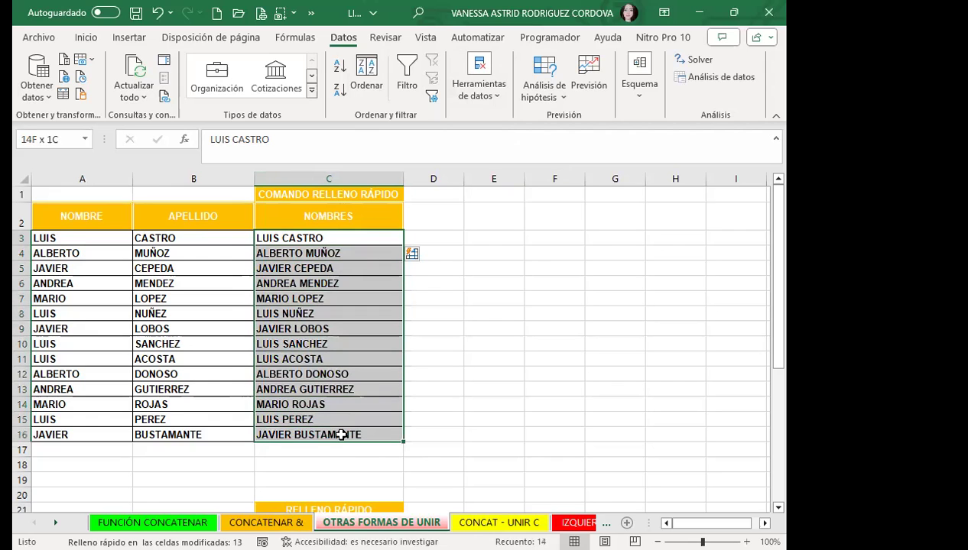
{"action": "left_click", "coordinate": [324, 330]}
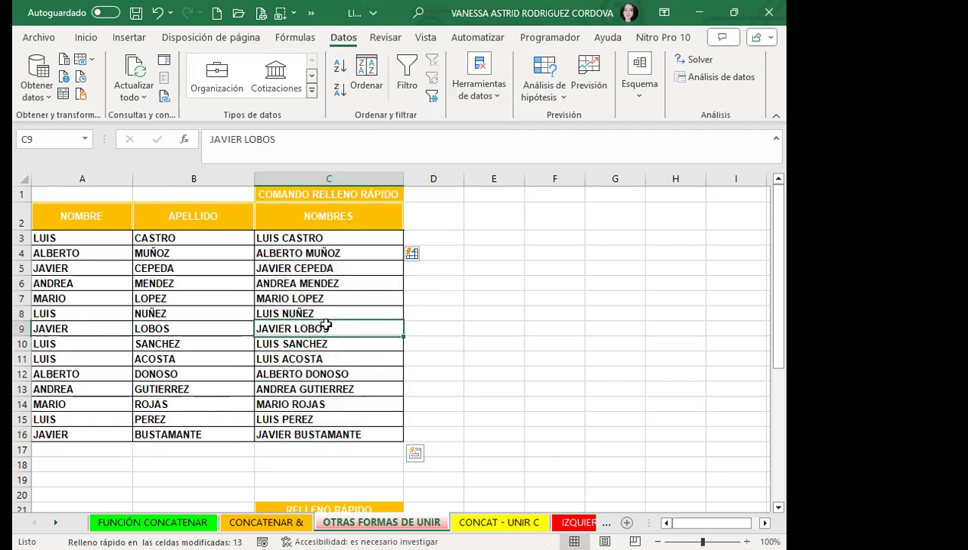
{"action": "left_click", "coordinate": [472, 96]}
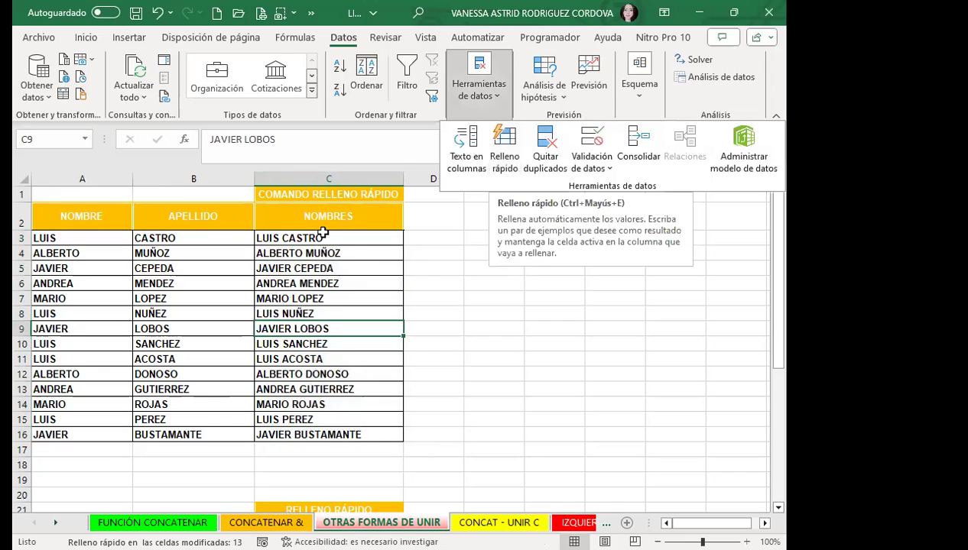
{"action": "left_click", "coordinate": [277, 233]}
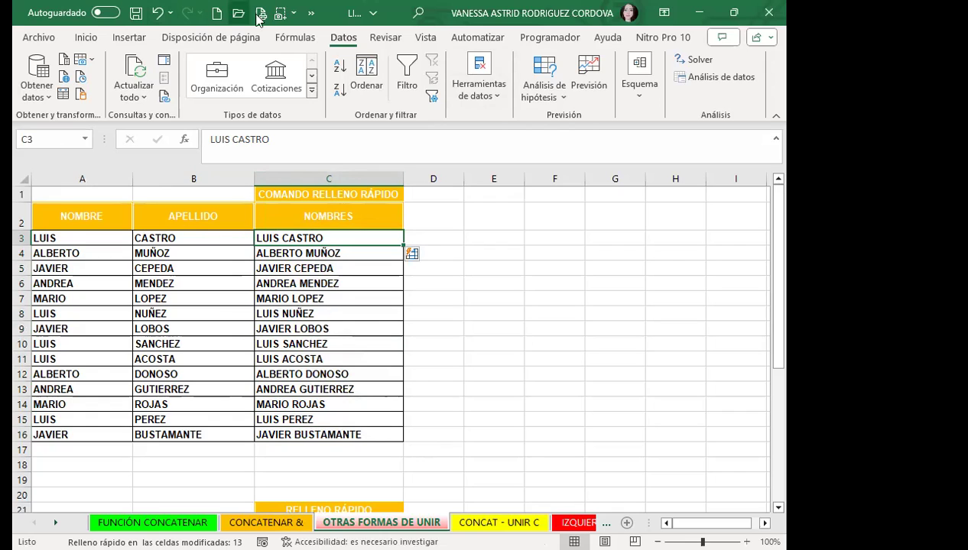
{"action": "left_click", "coordinate": [310, 15]}
{"action": "left_click", "coordinate": [339, 38]}
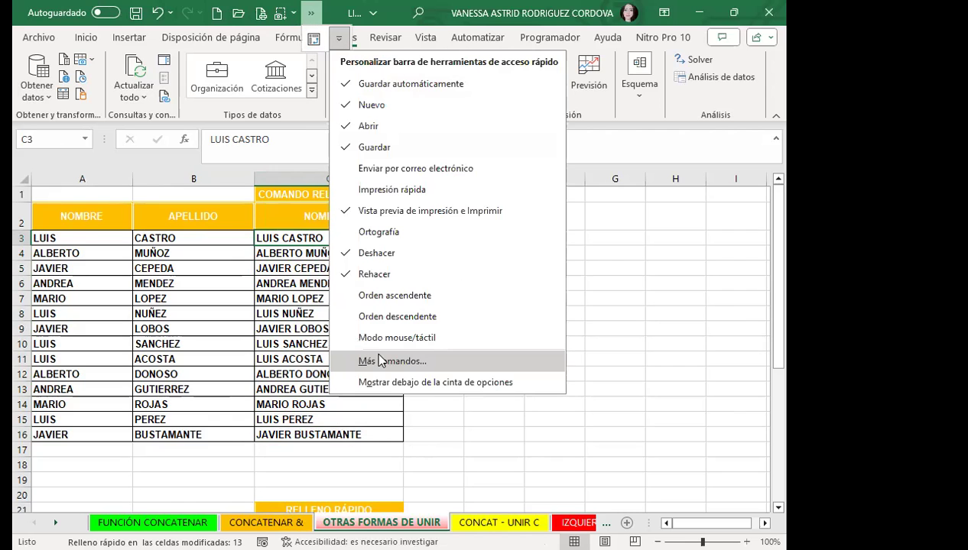
{"action": "left_click", "coordinate": [372, 363]}
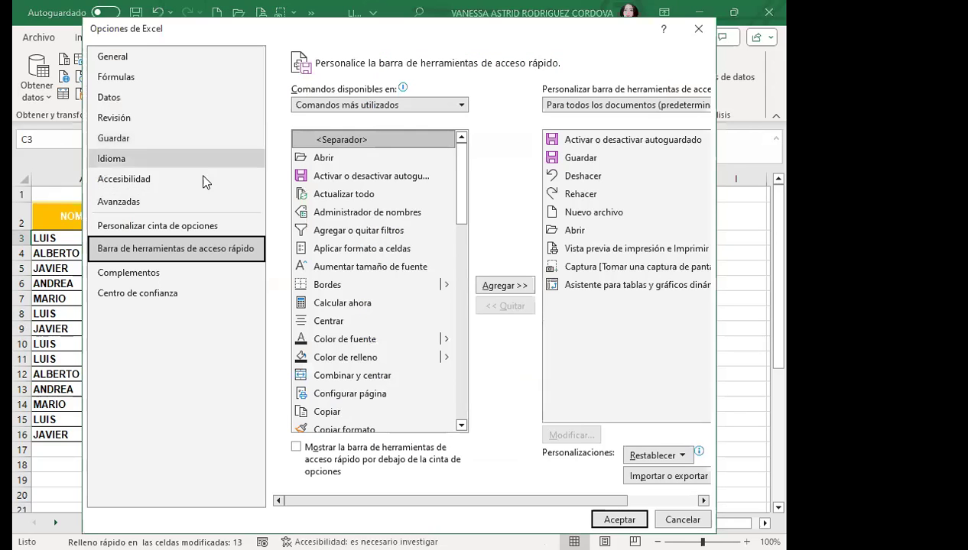
{"action": "left_click", "coordinate": [124, 206]}
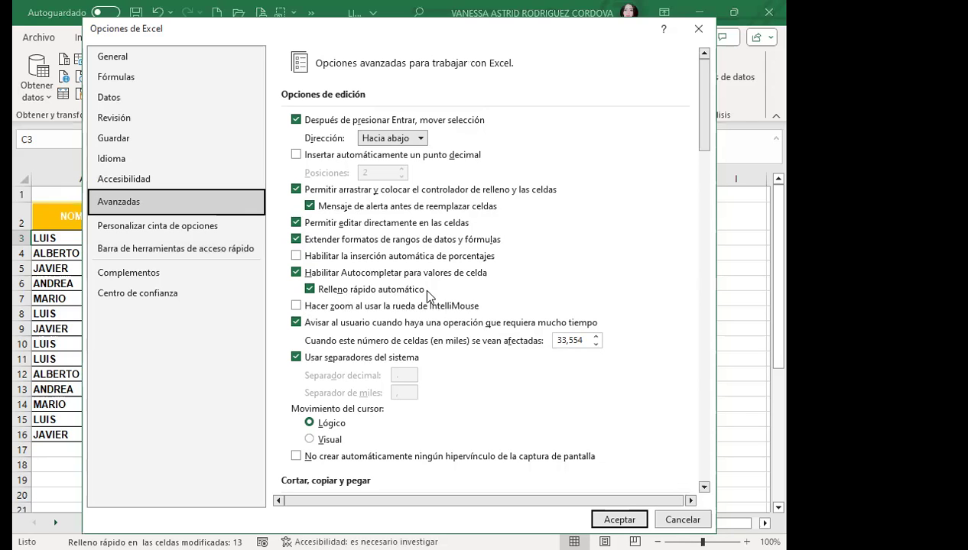
{"action": "left_click", "coordinate": [310, 289]}
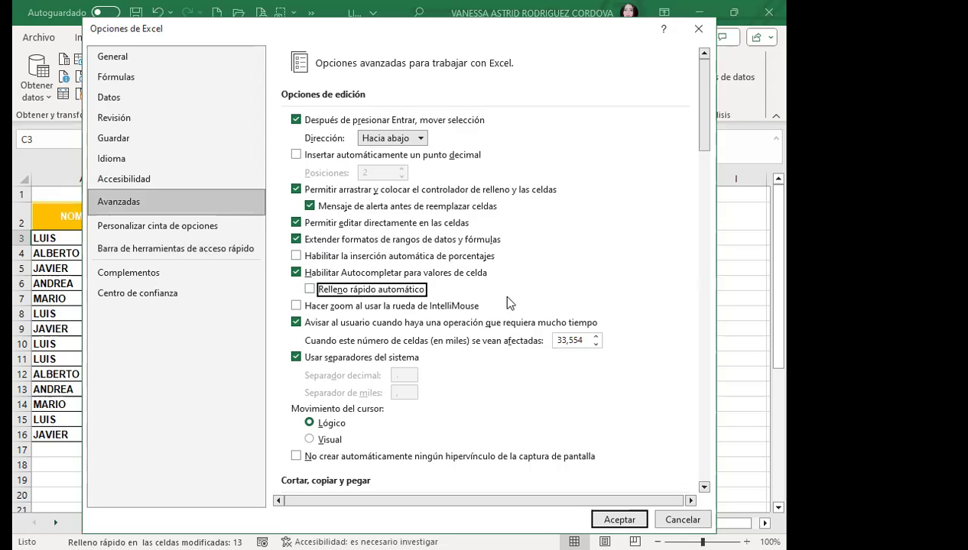
{"action": "left_click", "coordinate": [309, 290]}
{"action": "scroll", "coordinate": [552, 362], "scroll_direction": "down", "scroll_amount": 2}
{"action": "scroll", "coordinate": [556, 423], "scroll_direction": "down", "scroll_amount": 4}
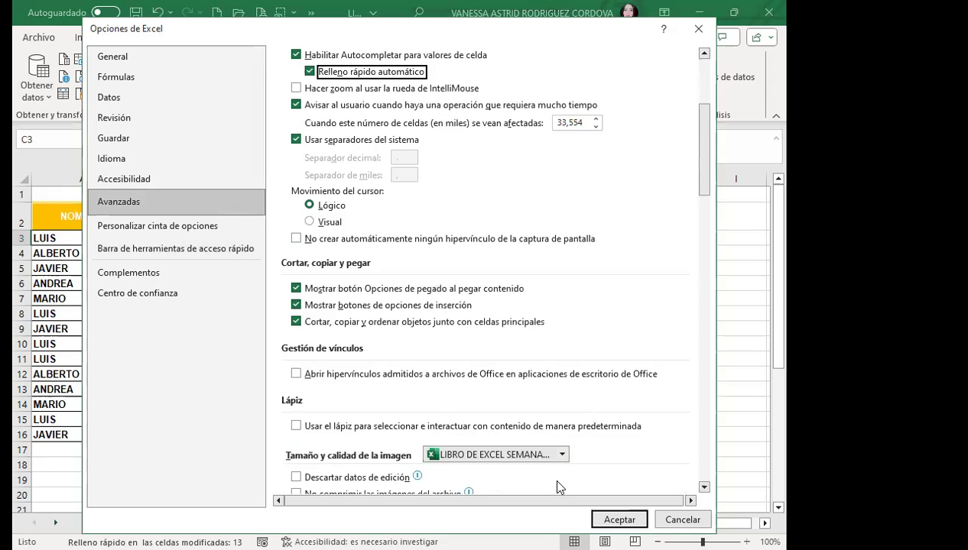
{"action": "left_click", "coordinate": [698, 29]}
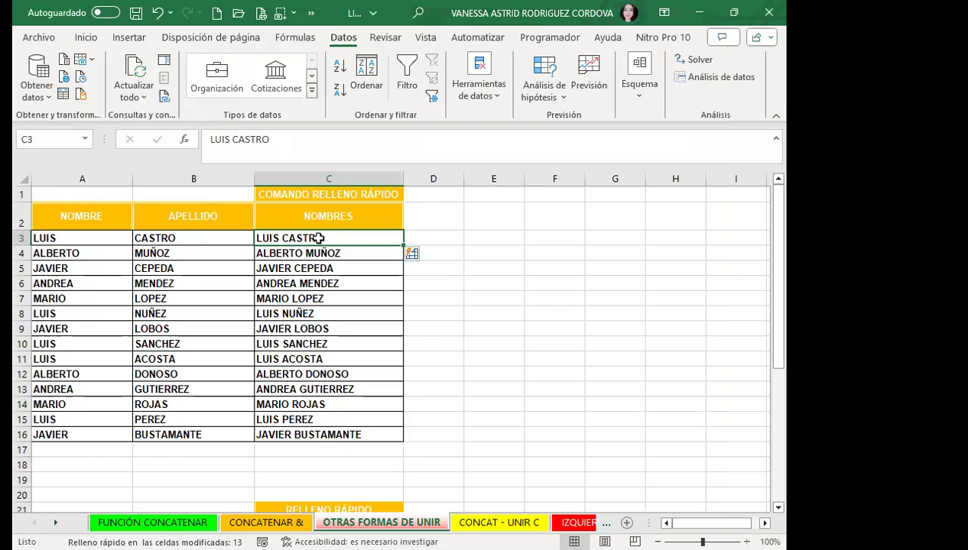
{"action": "left_click", "coordinate": [468, 100]}
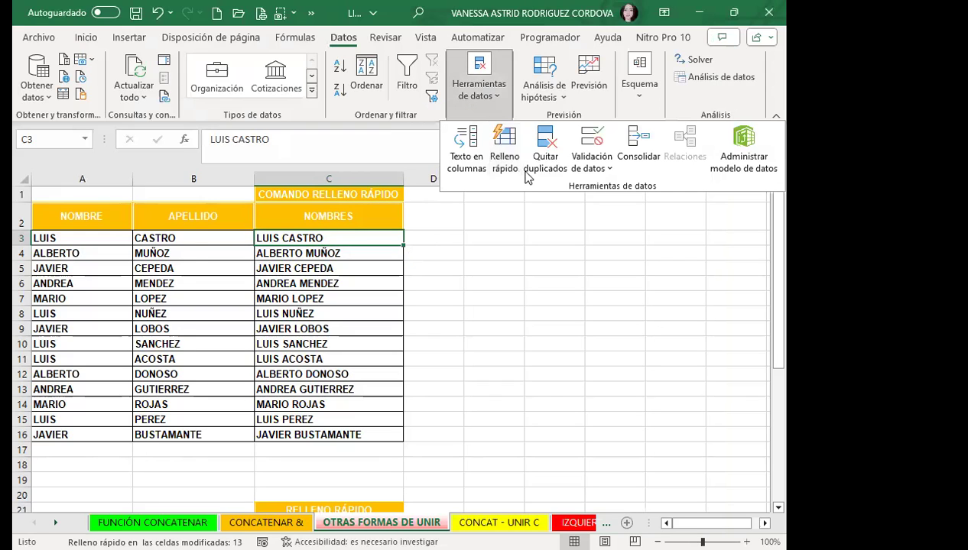
{"action": "left_click", "coordinate": [375, 240]}
{"action": "scroll", "coordinate": [367, 342], "scroll_direction": "down", "scroll_amount": 2}
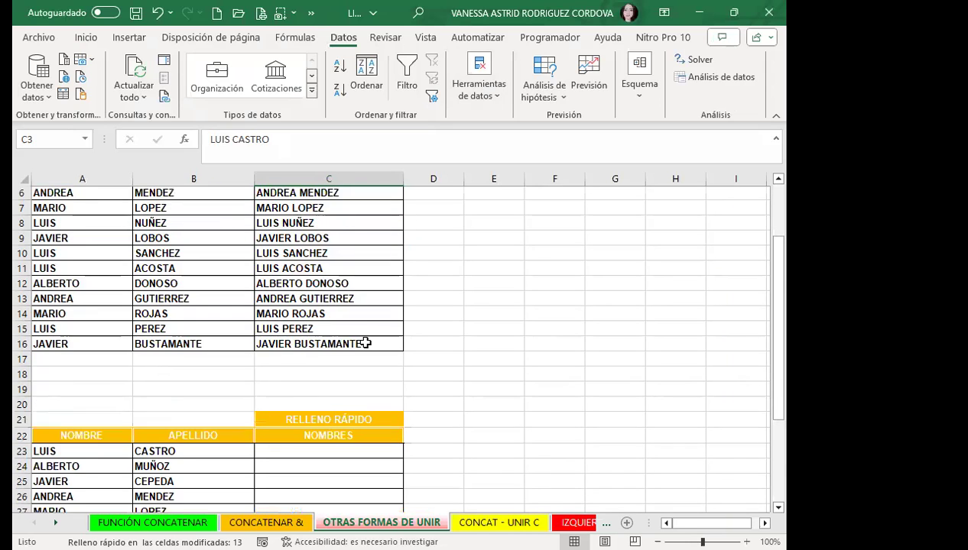
{"action": "scroll", "coordinate": [319, 279], "scroll_direction": "down", "scroll_amount": 2}
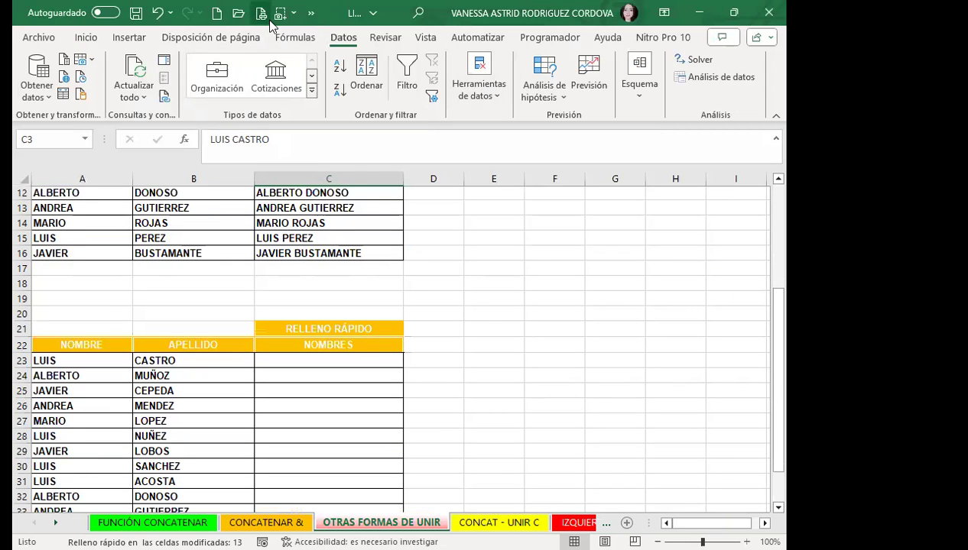
{"action": "scroll", "coordinate": [470, 294], "scroll_direction": "down", "scroll_amount": 1}
{"action": "left_click", "coordinate": [342, 310]}
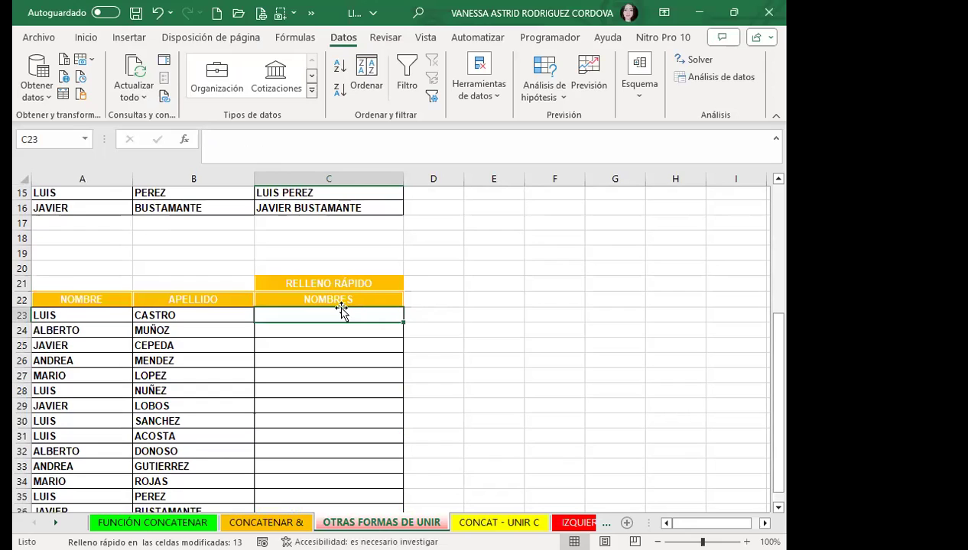
{"action": "type", "text": "LUIS CASTRO"}
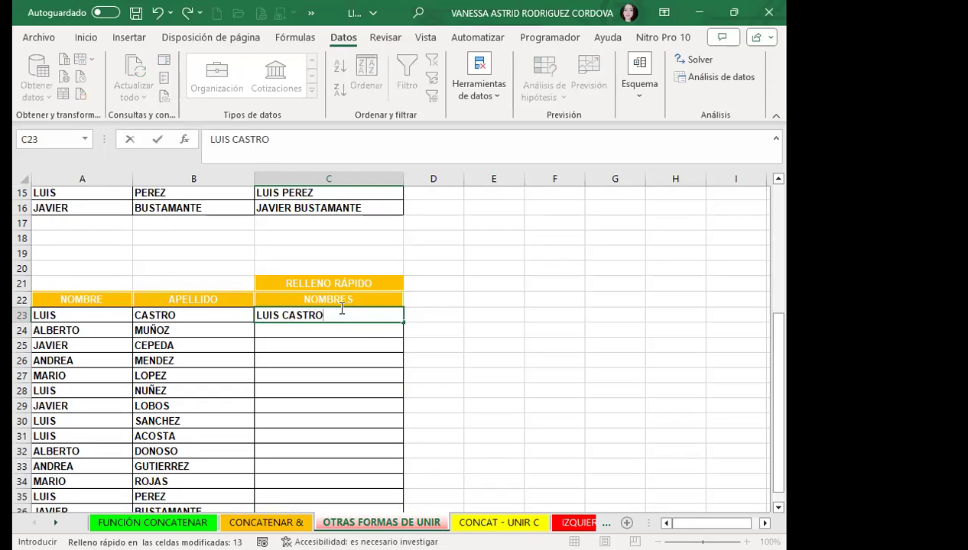
{"action": "left_click", "coordinate": [375, 373]}
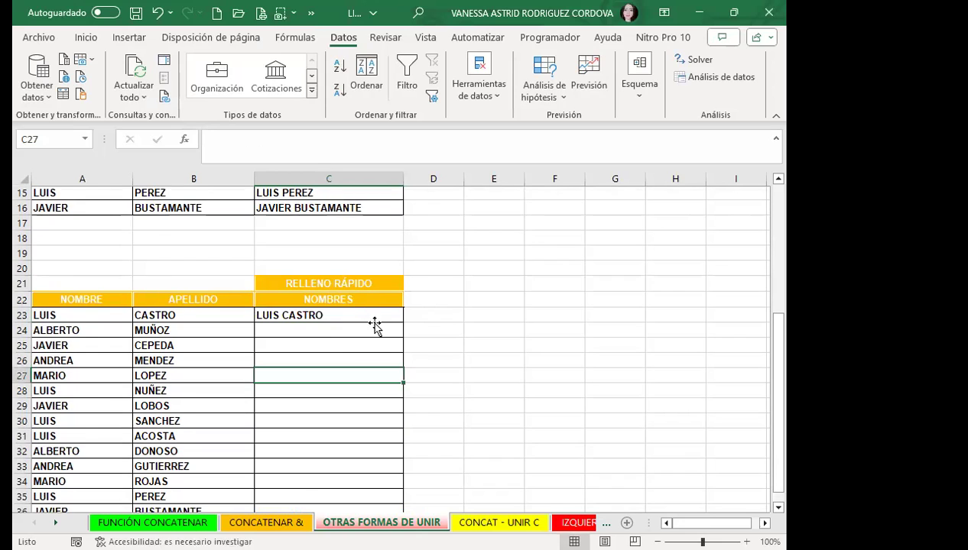
{"action": "scroll", "coordinate": [374, 324], "scroll_direction": "down", "scroll_amount": 1}
{"action": "left_click", "coordinate": [348, 272]}
{"action": "key", "text": "Delete"}
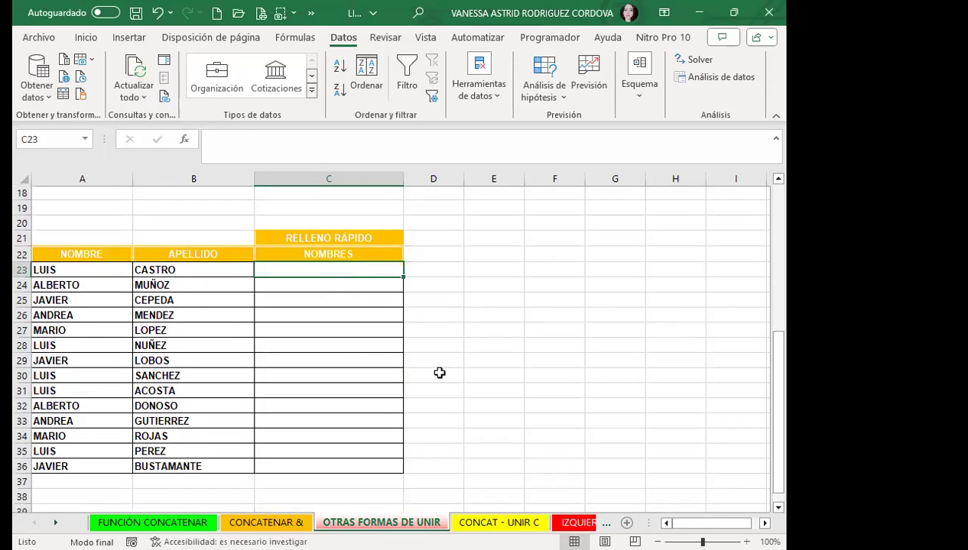
{"action": "left_click", "coordinate": [421, 388]}
{"action": "left_click_drag", "start_coordinate": [315, 267], "coordinate": [304, 461]}
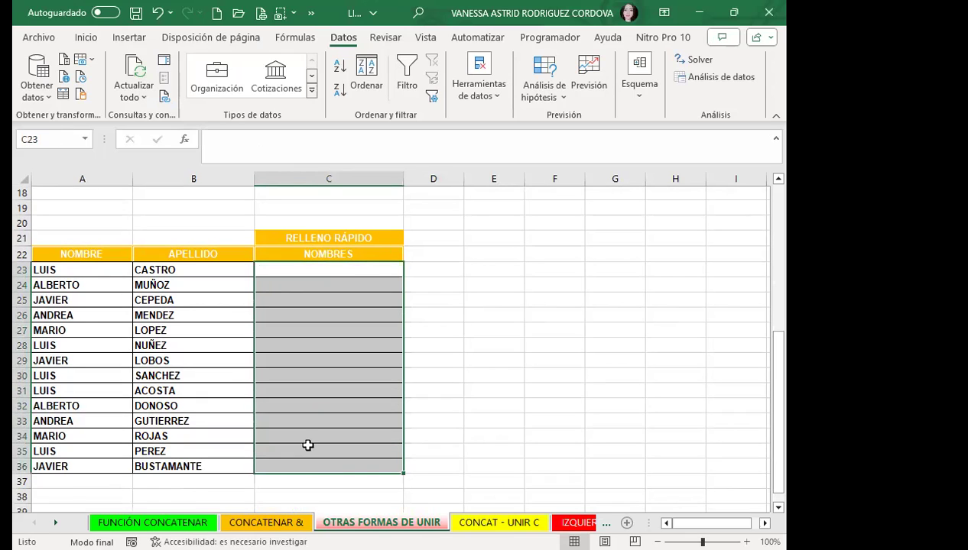
{"action": "left_click", "coordinate": [285, 270]}
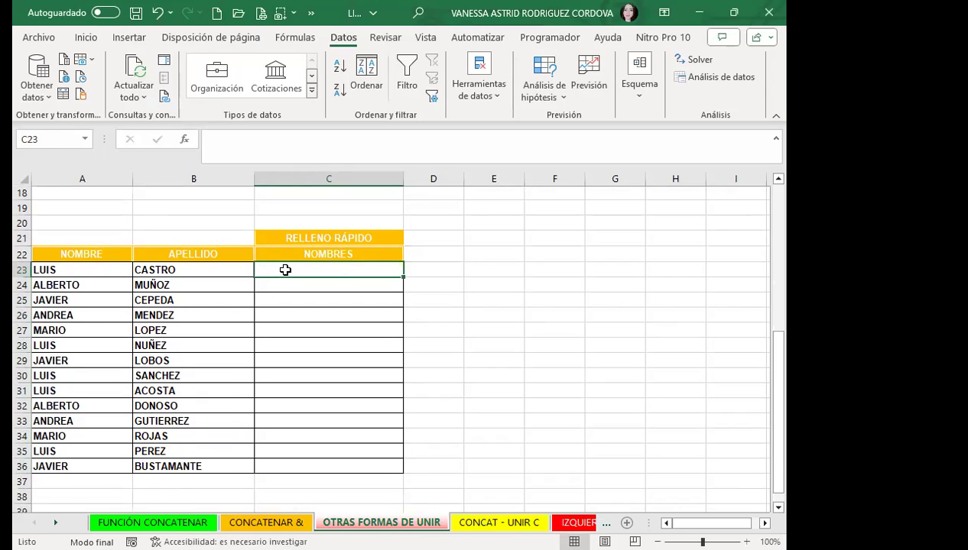
{"action": "type", "text": "LUIS CASTRO"}
{"action": "key", "text": "Return"}
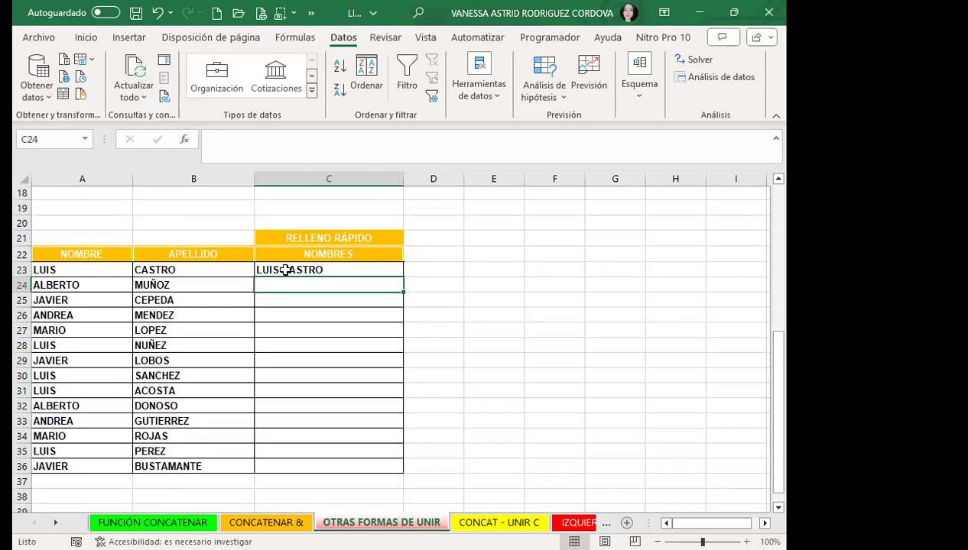
{"action": "type", "text": "AL"}
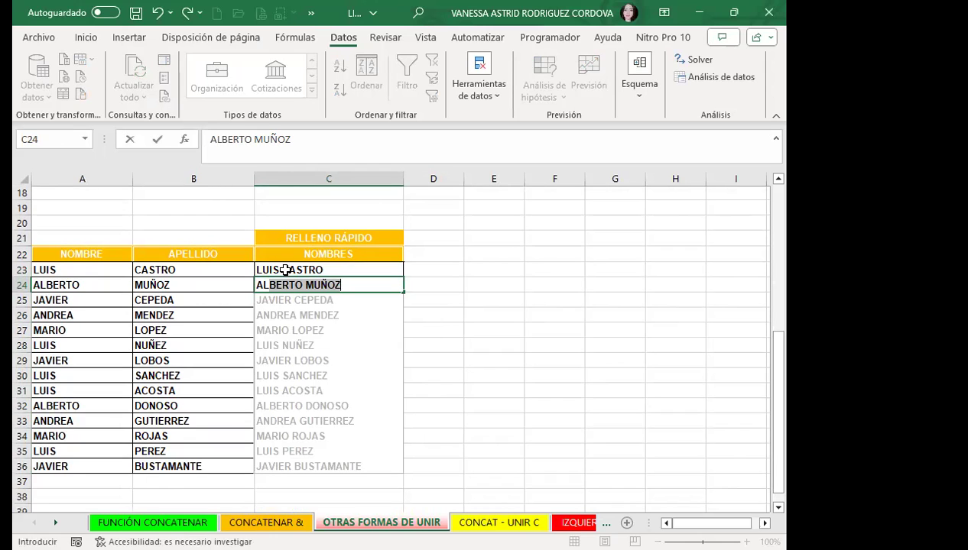
{"action": "key", "text": "Return"}
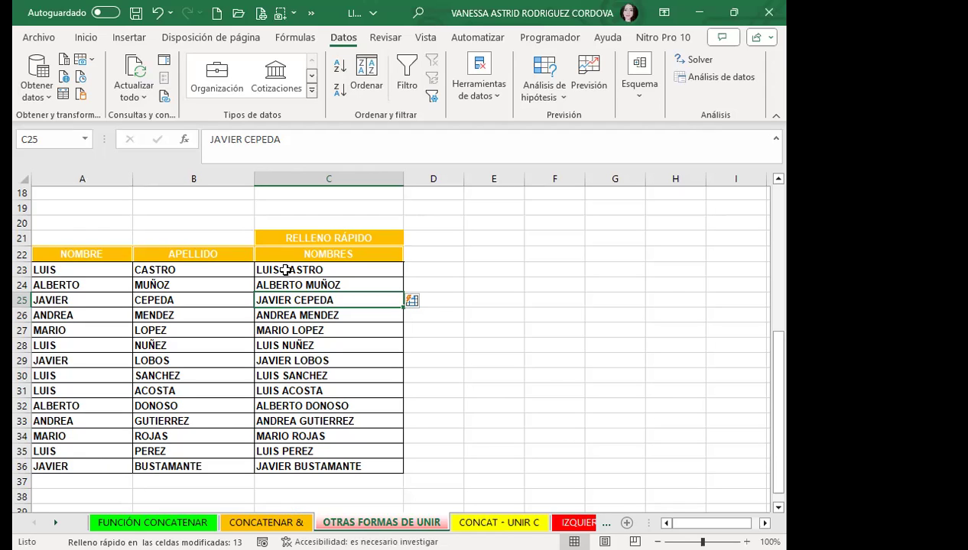
{"action": "left_click", "coordinate": [345, 269]}
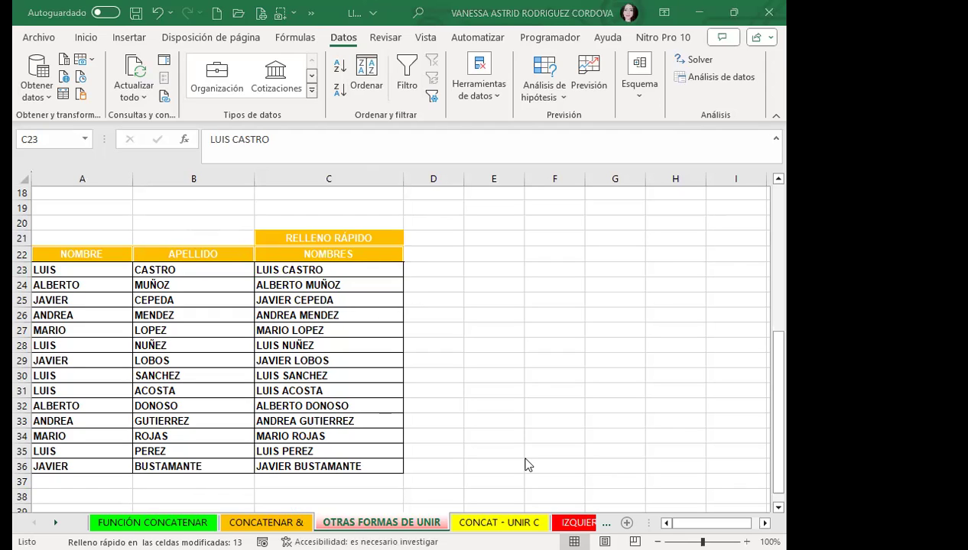
- Switch to the CONCAT - UNIR C sheet, cancel a stray entry, and narrow columns C and D
{"action": "left_click", "coordinate": [465, 522]}
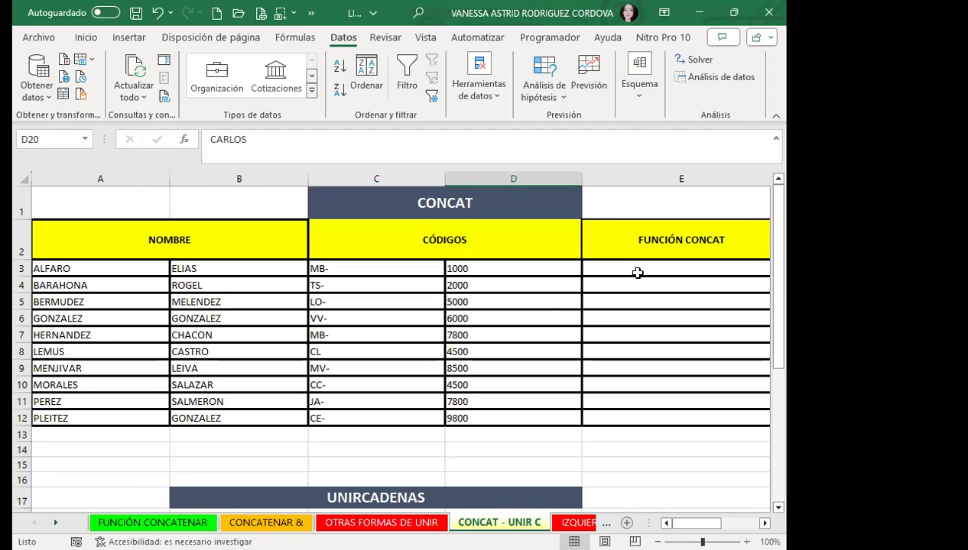
{"action": "type", "text": "="}
{"action": "scroll", "coordinate": [638, 274], "scroll_direction": "up", "scroll_amount": 1}
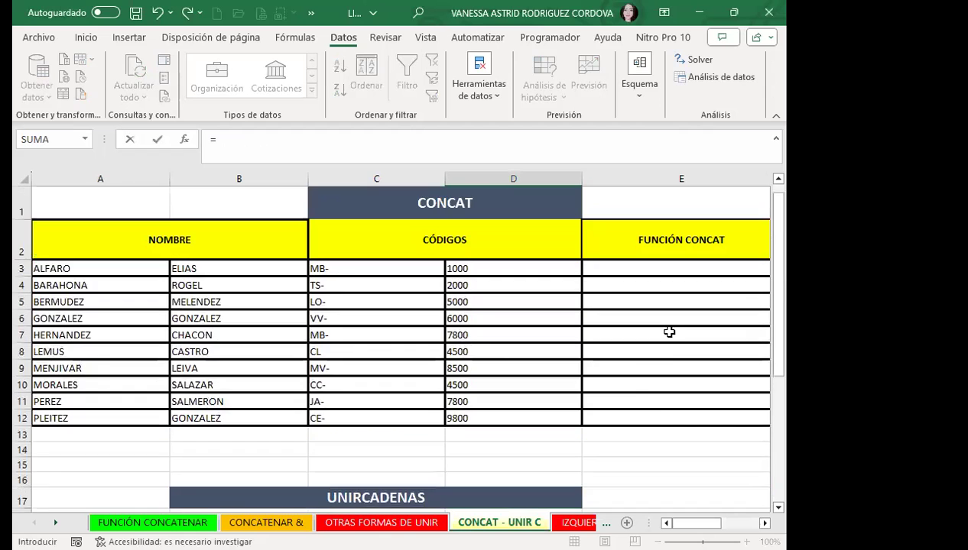
{"action": "left_click", "coordinate": [657, 268]}
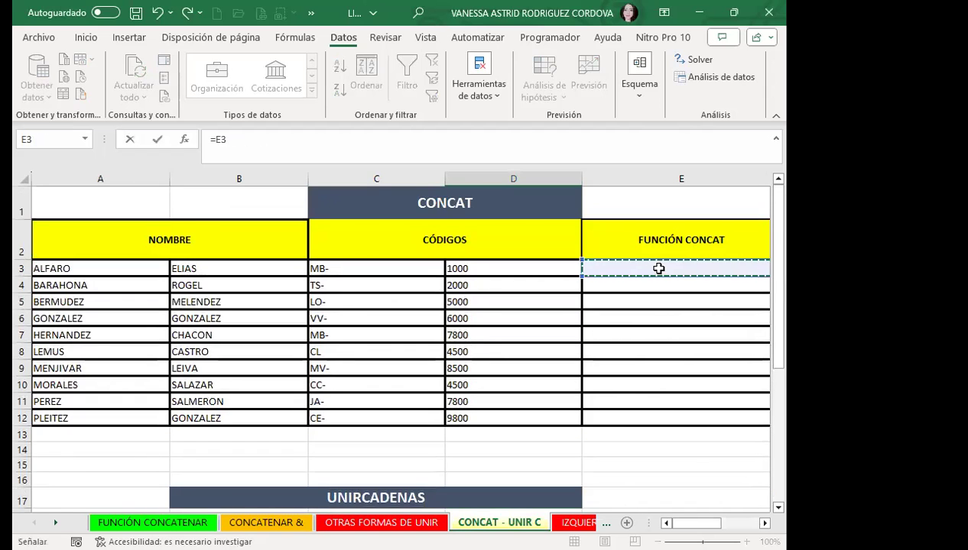
{"action": "key", "text": "Escape"}
{"action": "scroll", "coordinate": [648, 260], "scroll_direction": "up", "scroll_amount": 1}
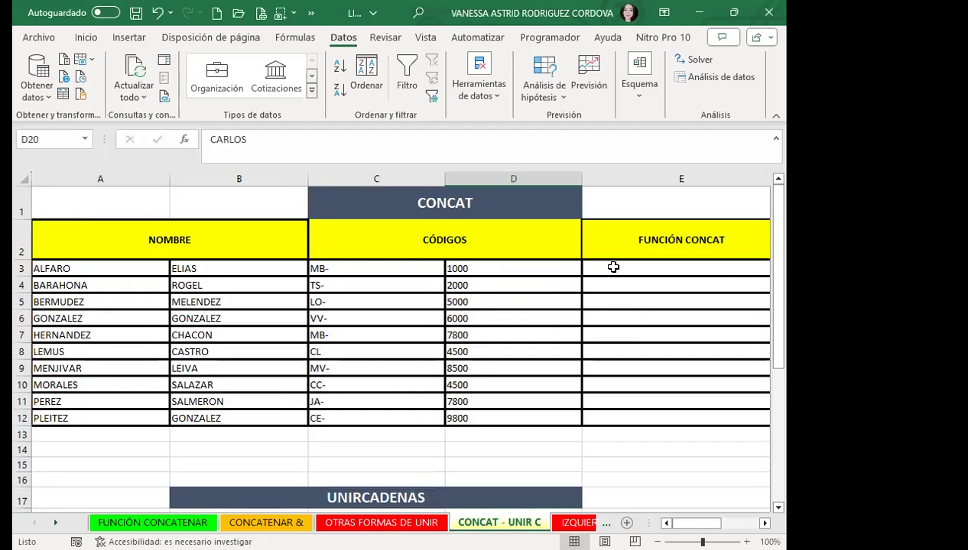
{"action": "left_click", "coordinate": [613, 267]}
{"action": "left_click_drag", "start_coordinate": [445, 178], "coordinate": [403, 179]}
{"action": "left_click_drag", "start_coordinate": [542, 178], "coordinate": [519, 178]}
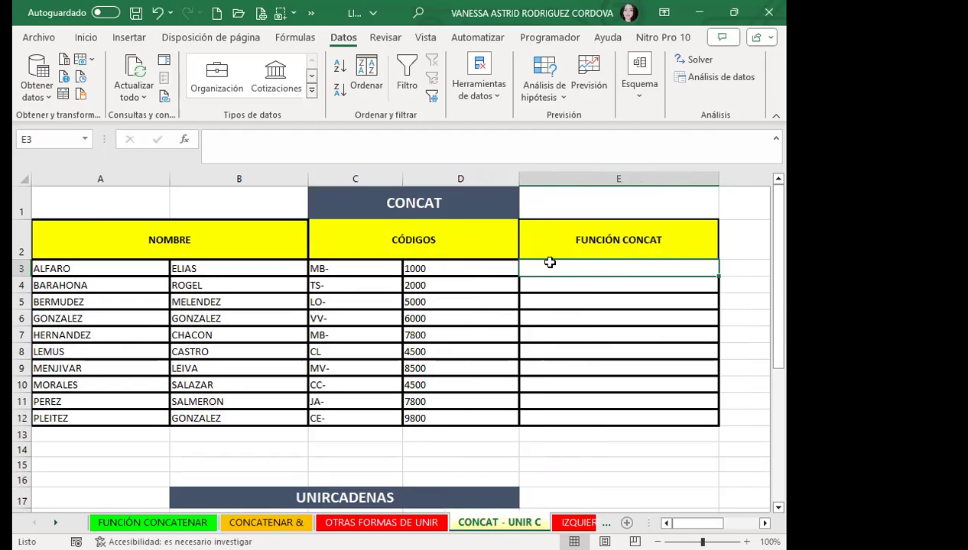
- Enter =CONCAT(A3:D3) in E3 to produce ALFAROELIASMB-1000
{"action": "type", "text": "=C"}
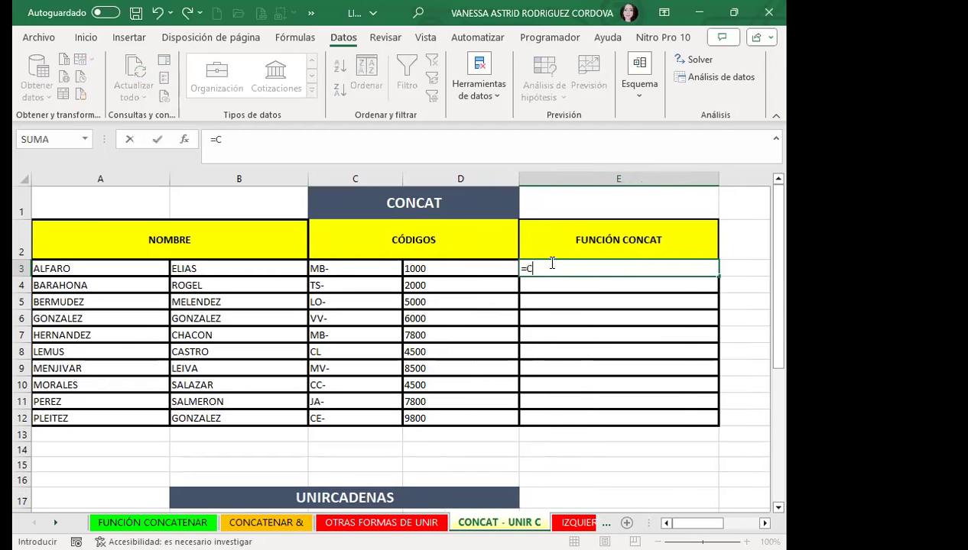
{"action": "type", "text": "ON"}
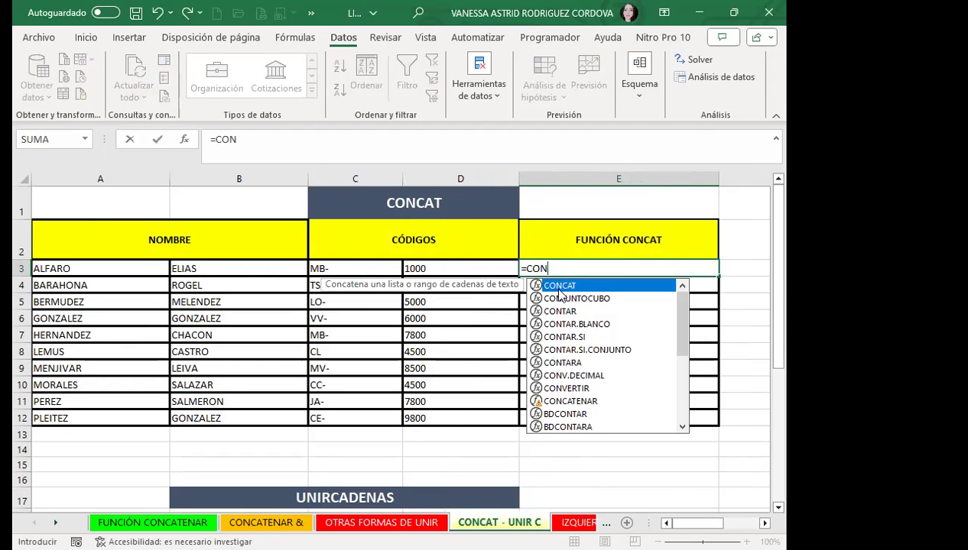
{"action": "double_click", "coordinate": [560, 288]}
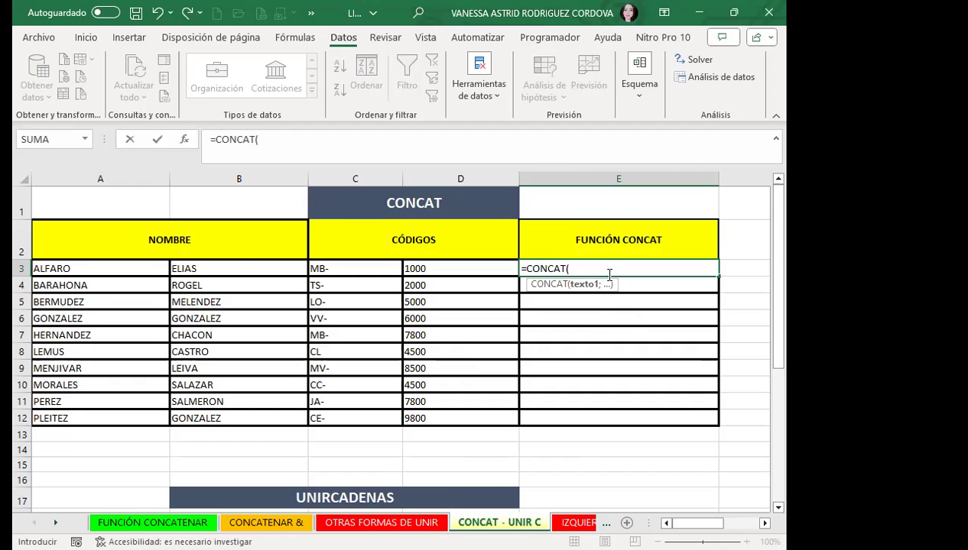
{"action": "left_click_drag", "start_coordinate": [90, 264], "coordinate": [442, 269]}
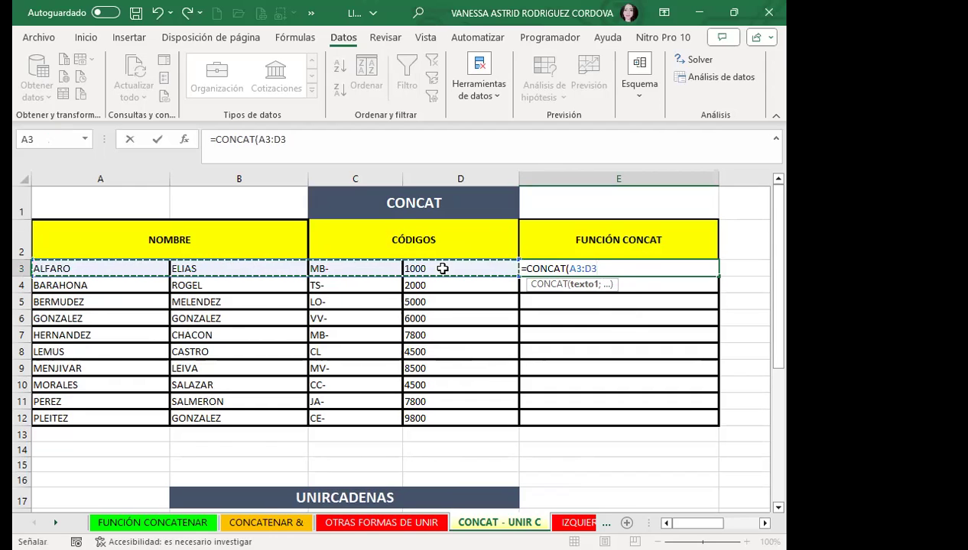
{"action": "key", "text": "Return"}
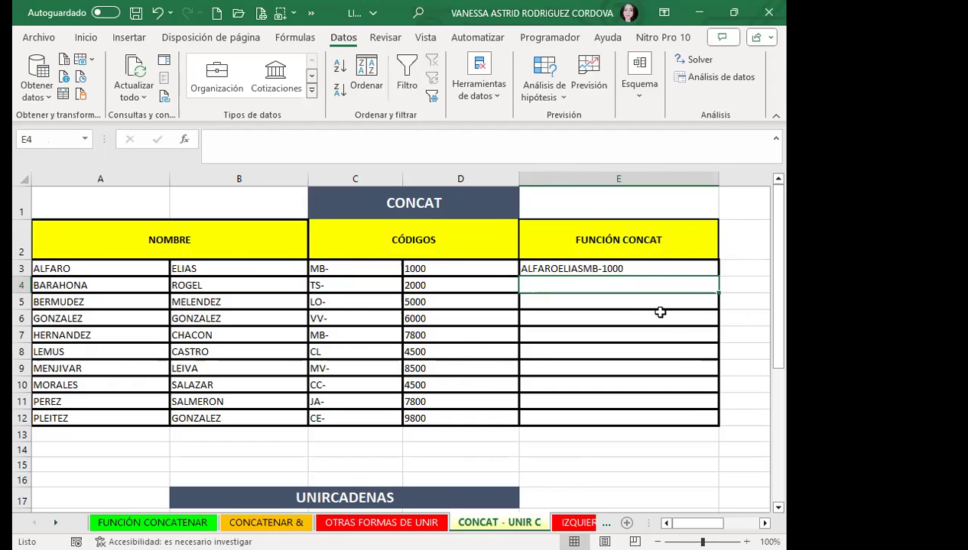
- Try a CONCATENAR formula joining A4:B4 in E4, then undo it and return to E3
{"action": "type", "text": "="}
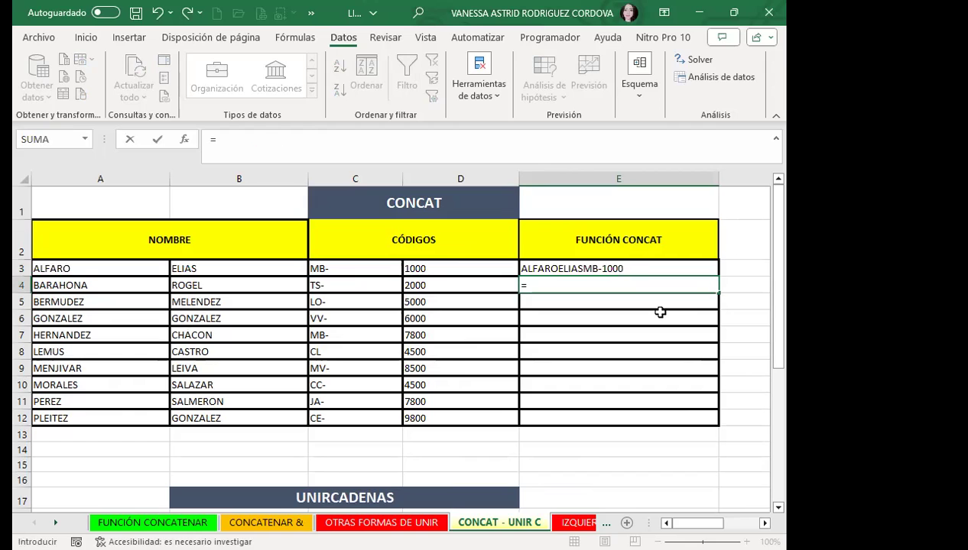
{"action": "type", "text": "CONCA"}
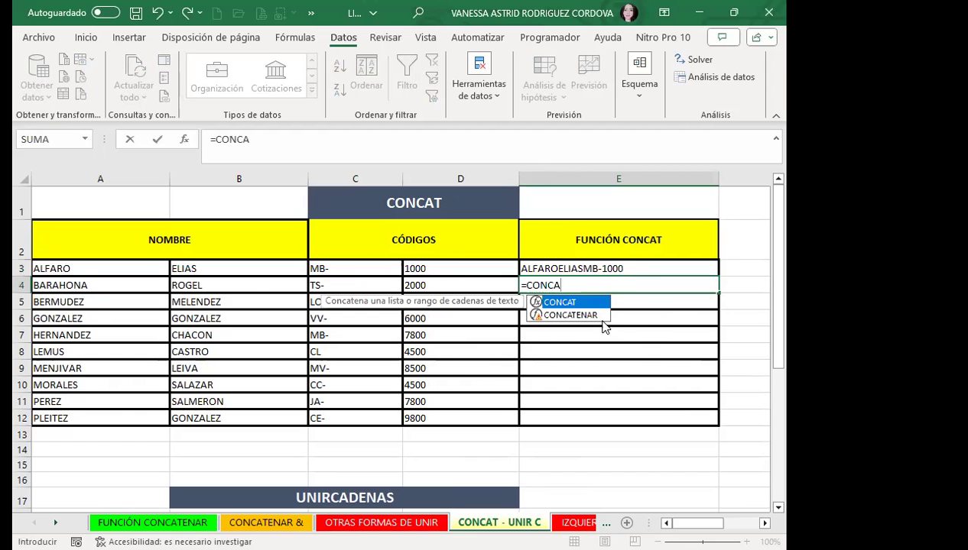
{"action": "key", "text": "Tab"}
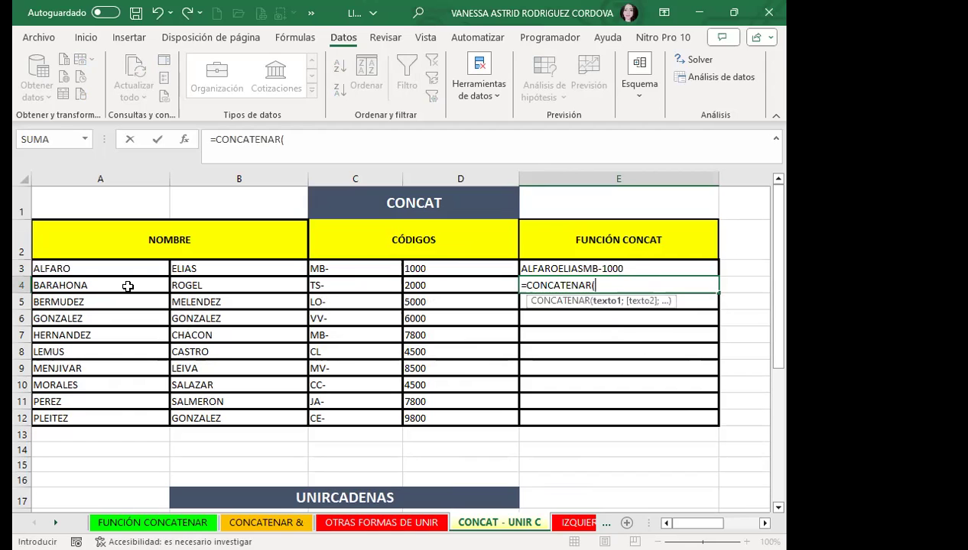
{"action": "left_click_drag", "start_coordinate": [129, 285], "coordinate": [237, 285]}
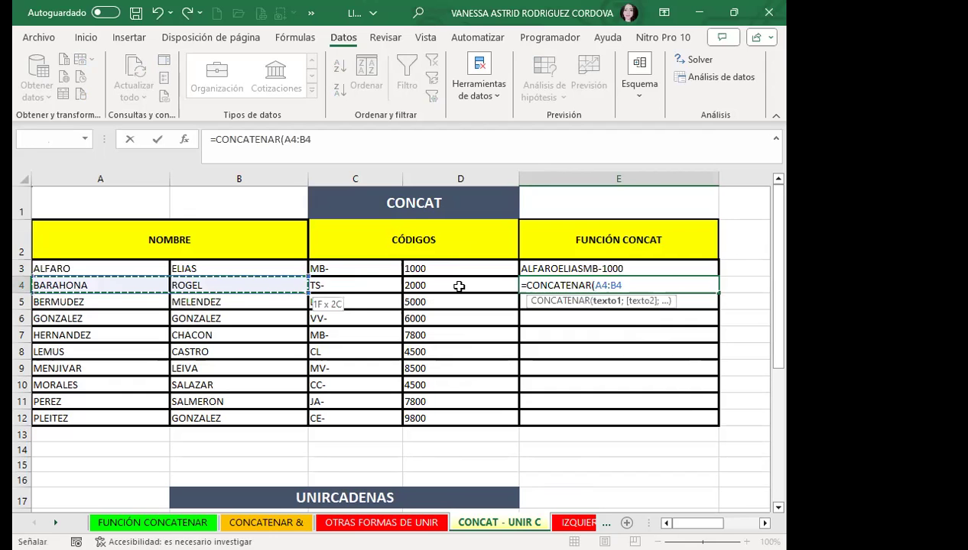
{"action": "key", "text": "Return"}
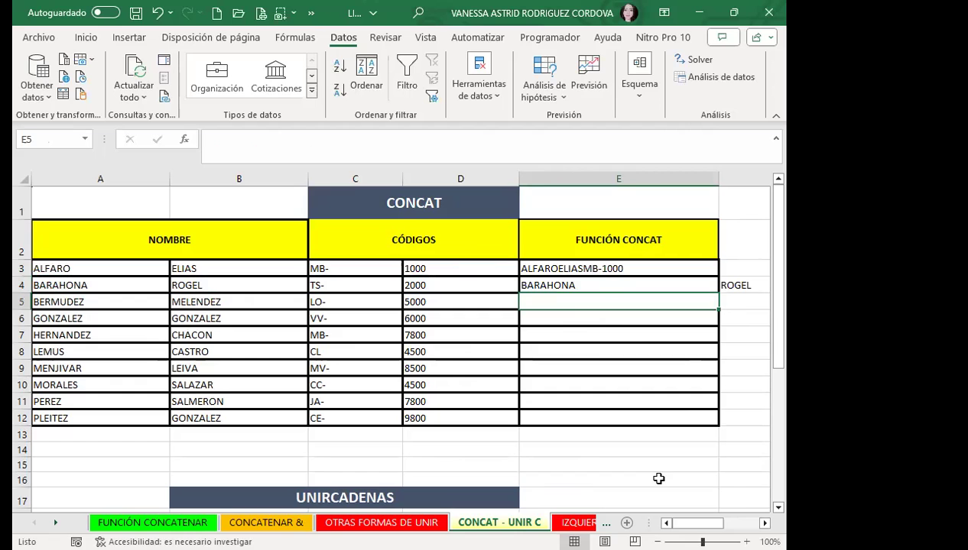
{"action": "mouse_move", "coordinate": [696, 523]}
{"action": "left_mouse_down"}
{"action": "mouse_move", "coordinate": [734, 523]}
{"action": "mouse_move", "coordinate": [696, 523]}
{"action": "left_mouse_up"}
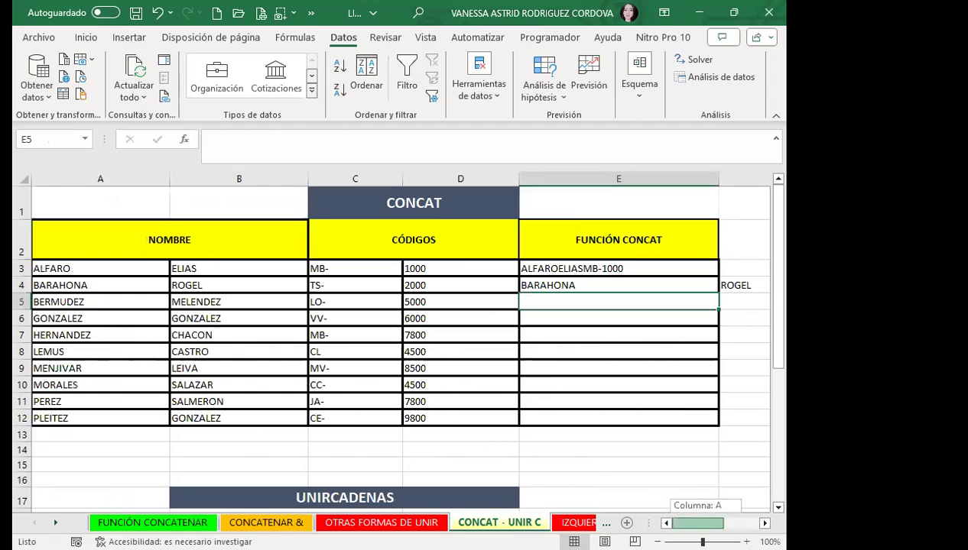
{"action": "key", "text": "Up"}
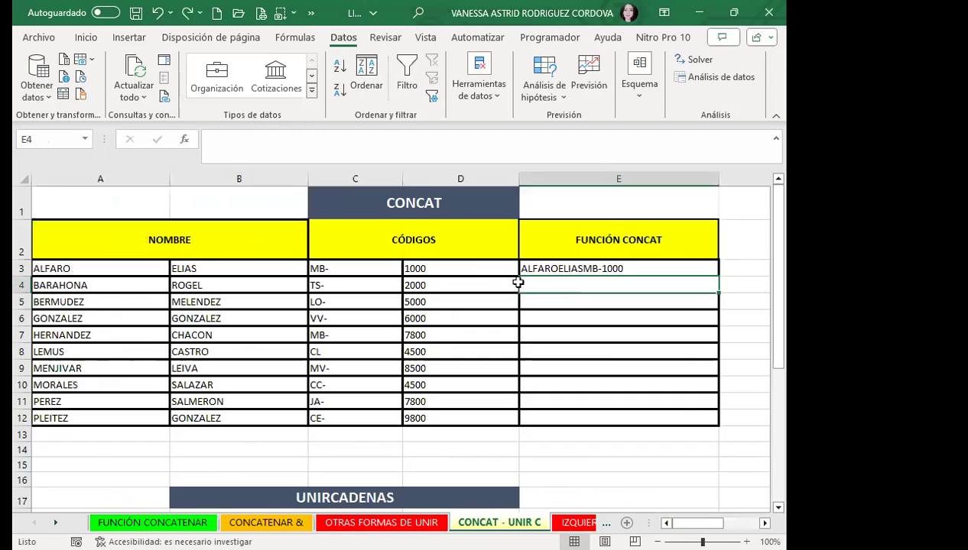
{"action": "left_click", "coordinate": [549, 266]}
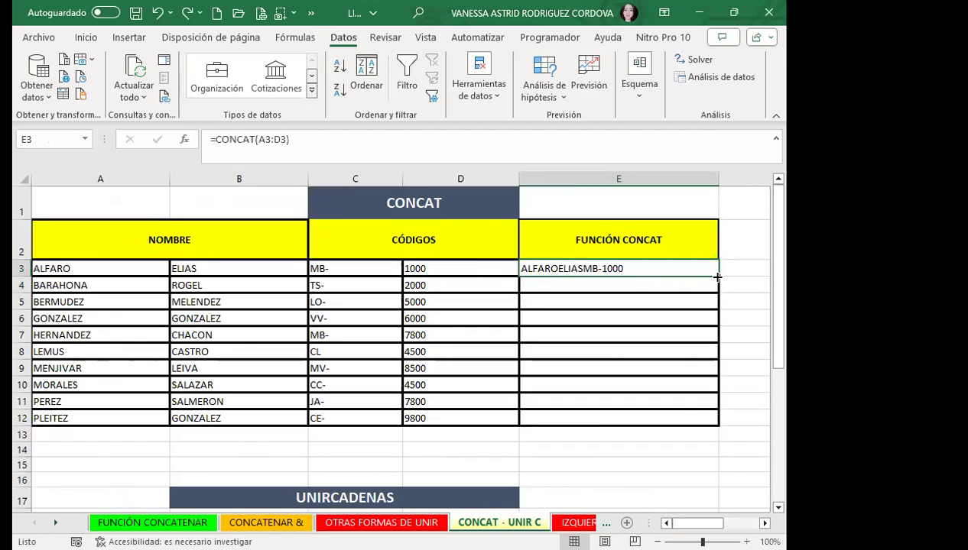
{"action": "left_click", "coordinate": [667, 418], "text": "shift"}
{"action": "key", "text": "ctrl+d"}
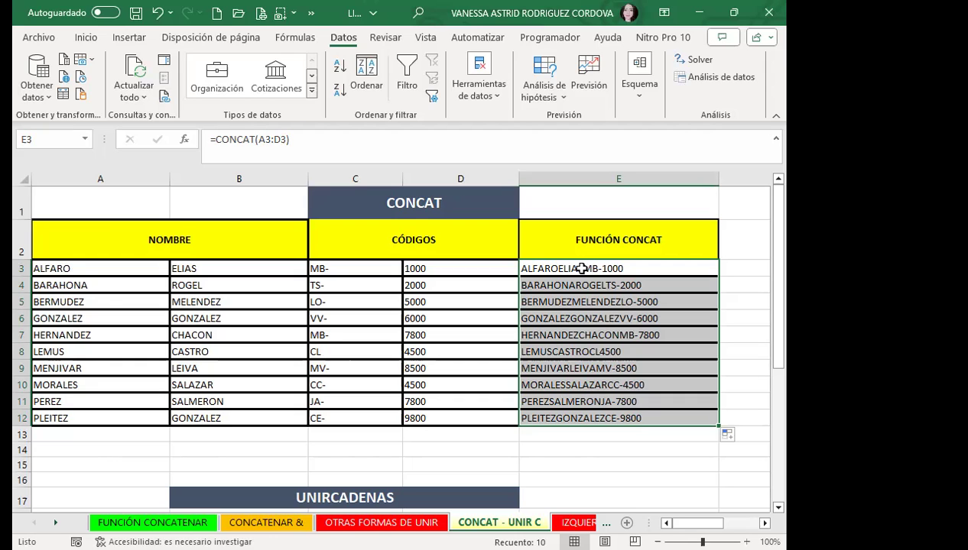
{"action": "left_click", "coordinate": [582, 268]}
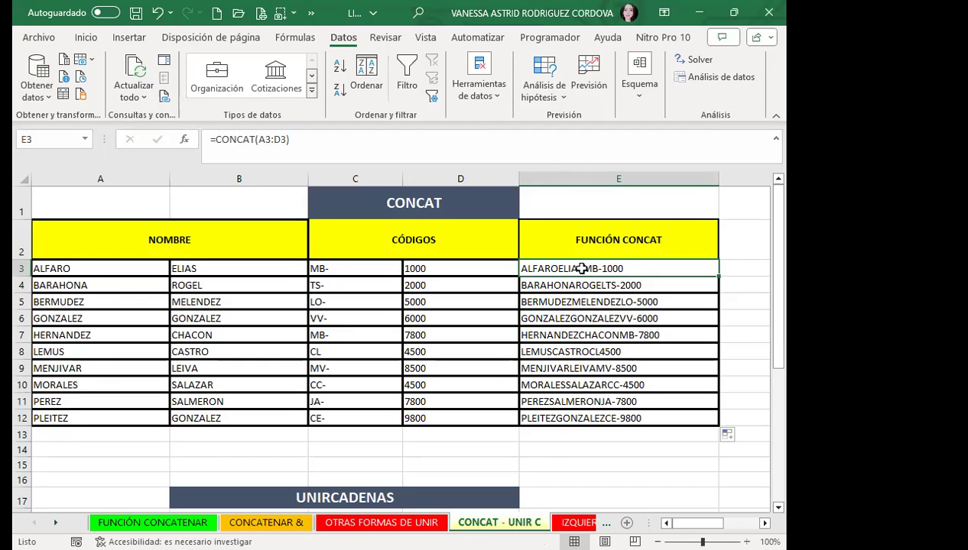
{"action": "left_click", "coordinate": [579, 284]}
{"action": "left_click", "coordinate": [578, 267]}
- Rename UNIRCADENAS header A19 to APELLIDO and header C19 to NOMBRE
{"action": "scroll", "coordinate": [629, 422], "scroll_direction": "down", "scroll_amount": 1}
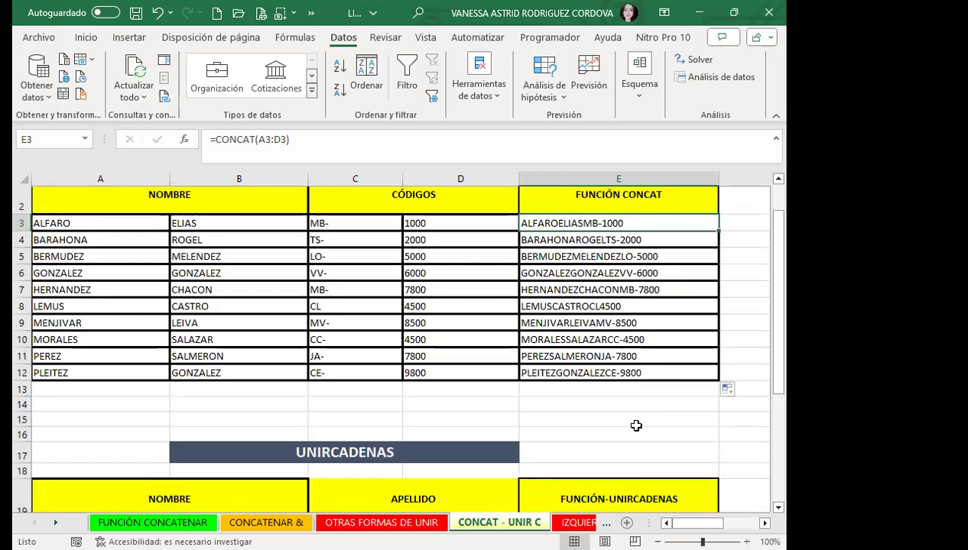
{"action": "scroll", "coordinate": [629, 422], "scroll_direction": "down", "scroll_amount": 4}
{"action": "left_click", "coordinate": [572, 303]}
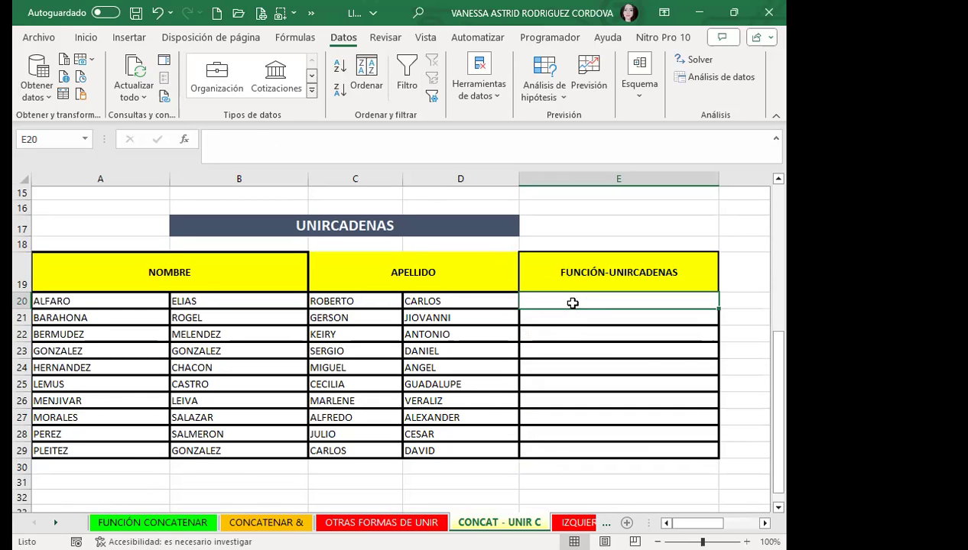
{"action": "left_click", "coordinate": [217, 280]}
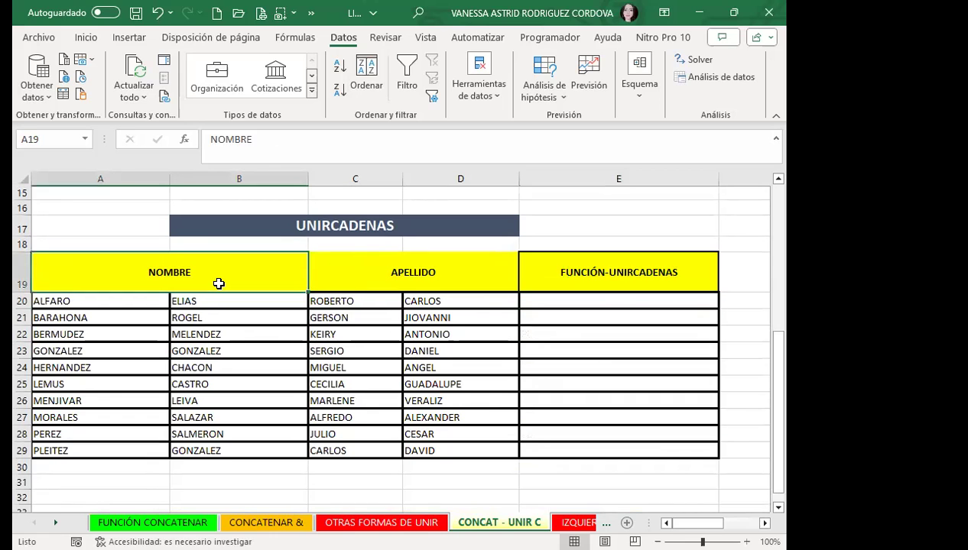
{"action": "type", "text": "APELLIDO"}
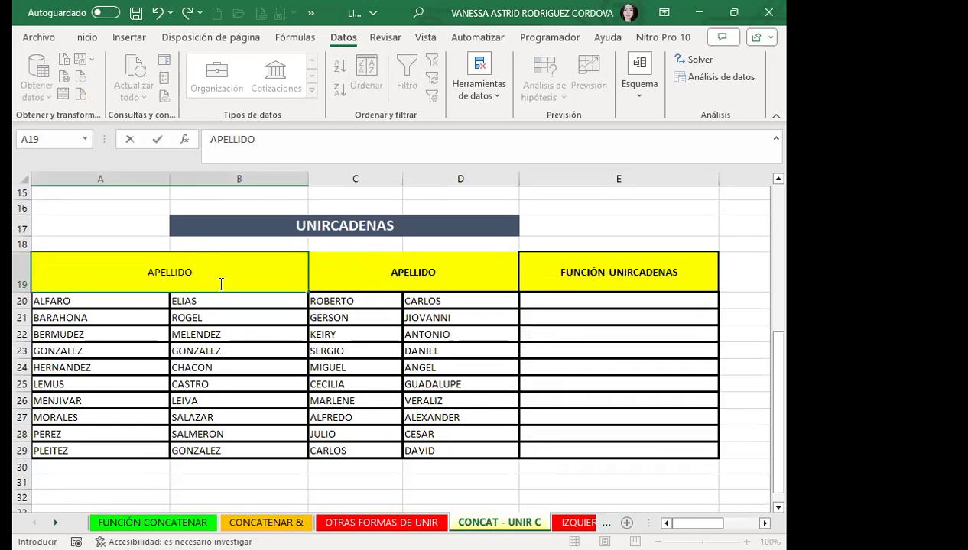
{"action": "left_click", "coordinate": [425, 273]}
{"action": "type", "text": "NOMBRE"}
{"action": "key", "text": "Return"}
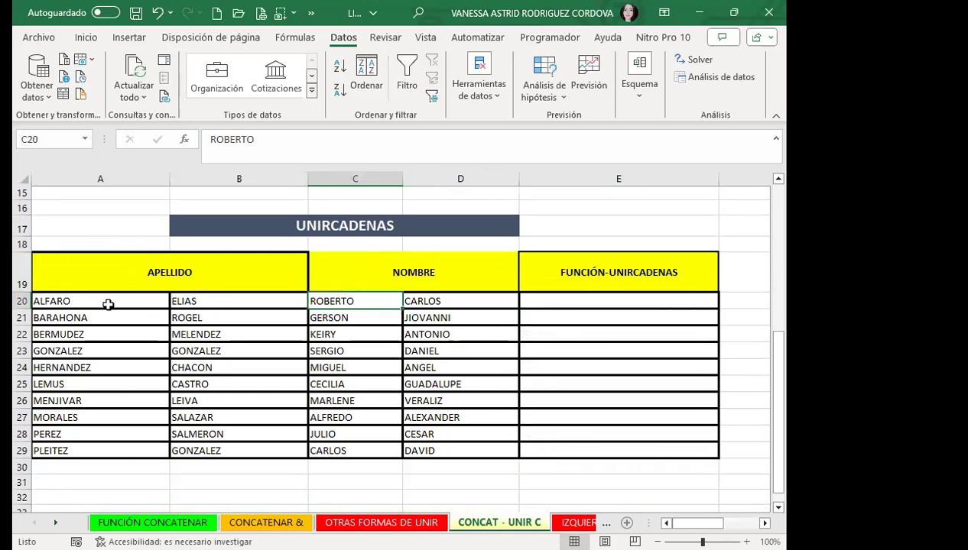
{"action": "left_click", "coordinate": [103, 301]}
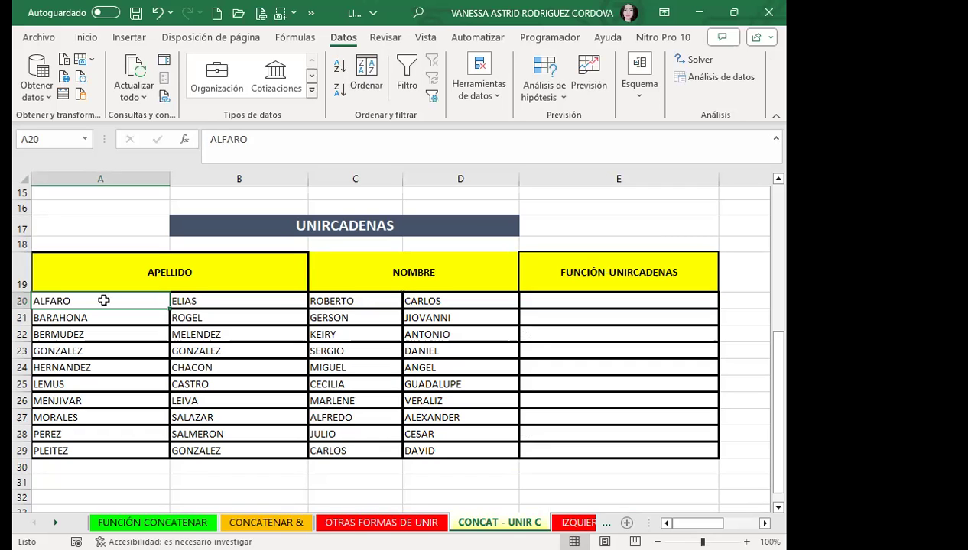
{"action": "left_click", "coordinate": [247, 272]}
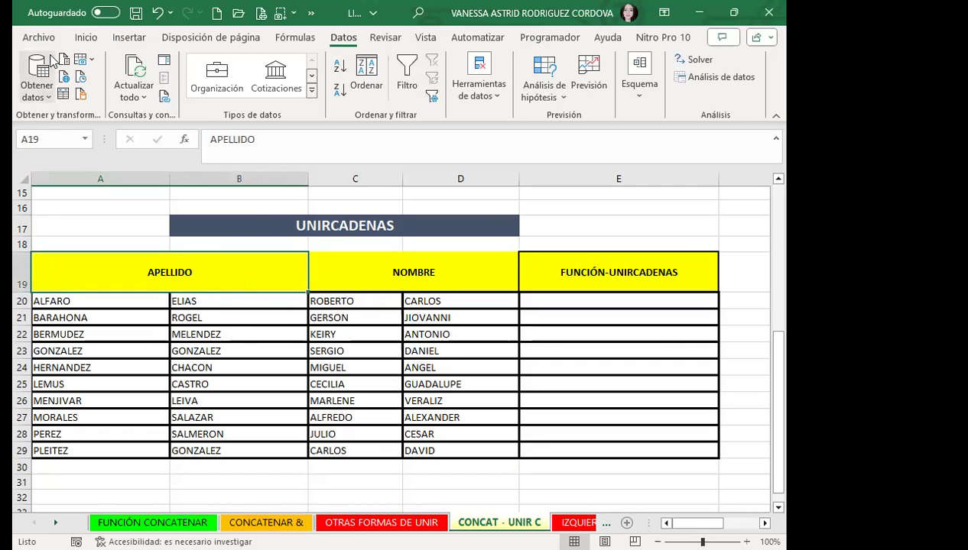
- Copy the APELLIDO header's formatting onto the NOMBRE header with Copiar formato
{"action": "left_click", "coordinate": [87, 37]}
{"action": "left_click", "coordinate": [57, 95]}
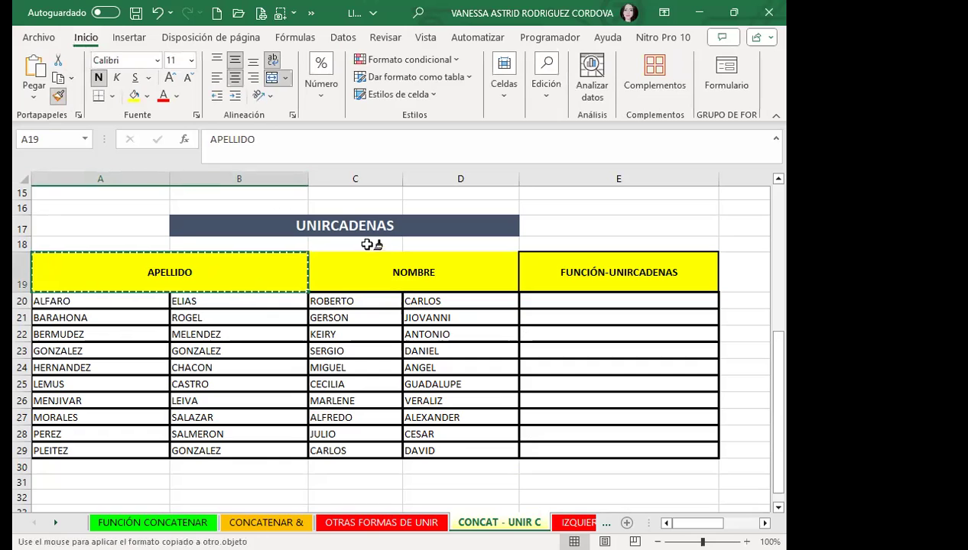
{"action": "left_click", "coordinate": [395, 270]}
{"action": "left_click", "coordinate": [559, 302]}
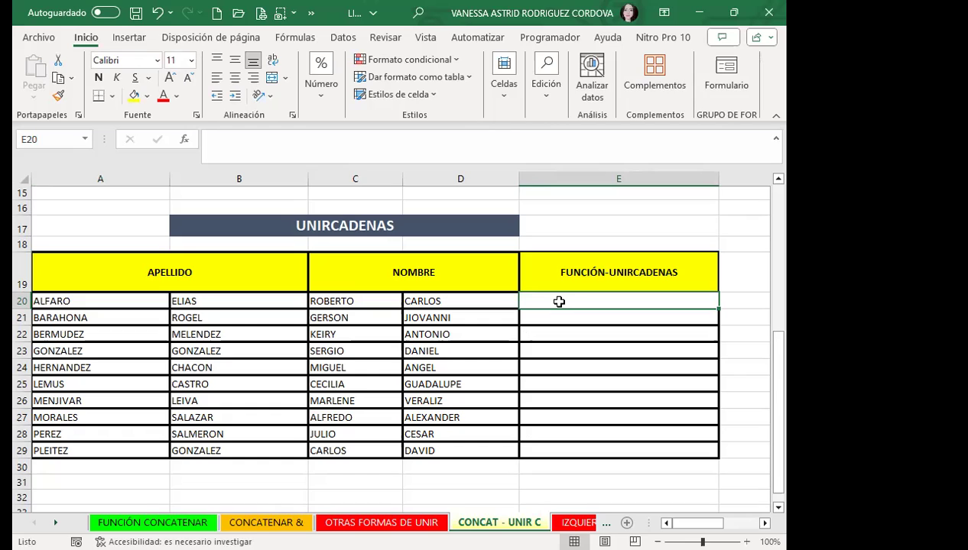
- In E20 start =UNIRCADENAS with a space delimiter and VERDADERO to ignore empty cells
{"action": "type", "text": "UN"}
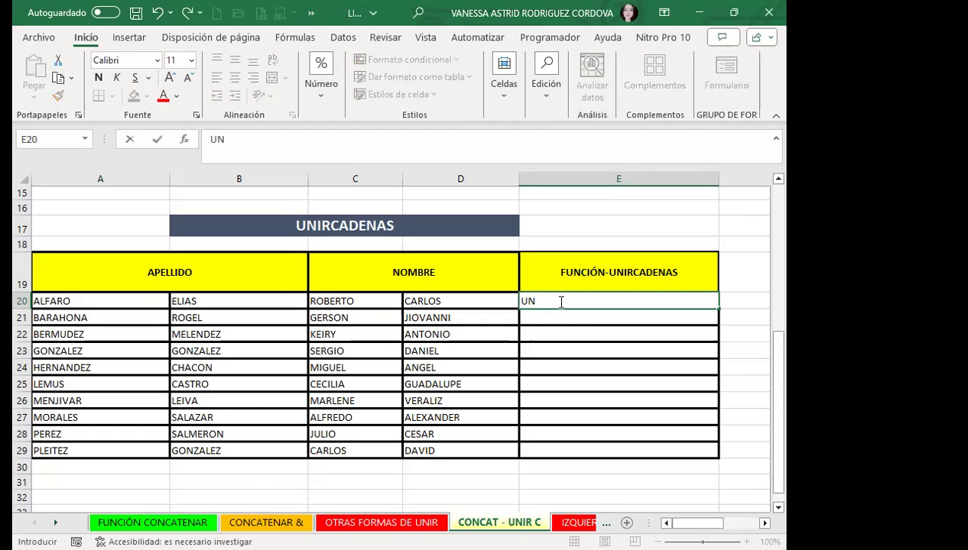
{"action": "key", "text": "BackSpace"}
{"action": "key", "text": "BackSpace"}
{"action": "type", "text": "=UNI"}
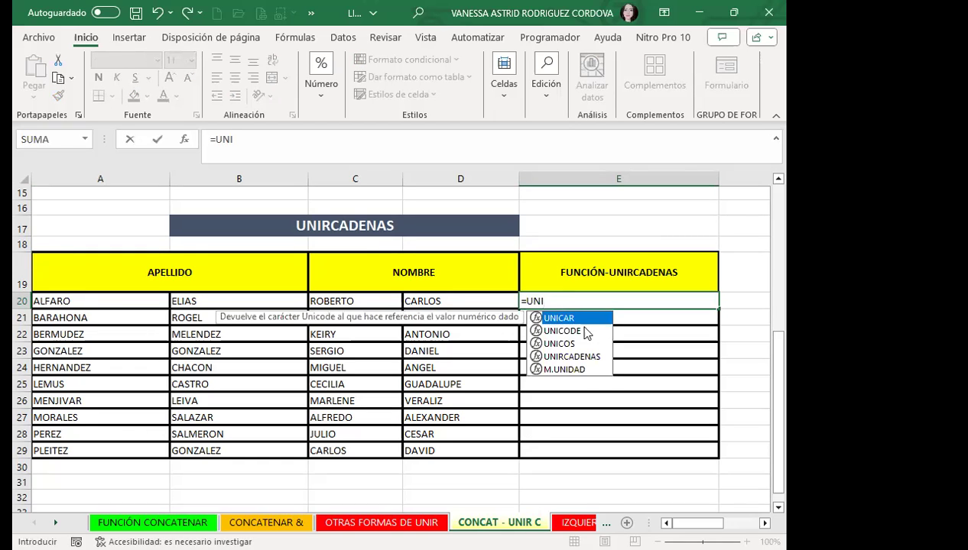
{"action": "left_click", "coordinate": [593, 357]}
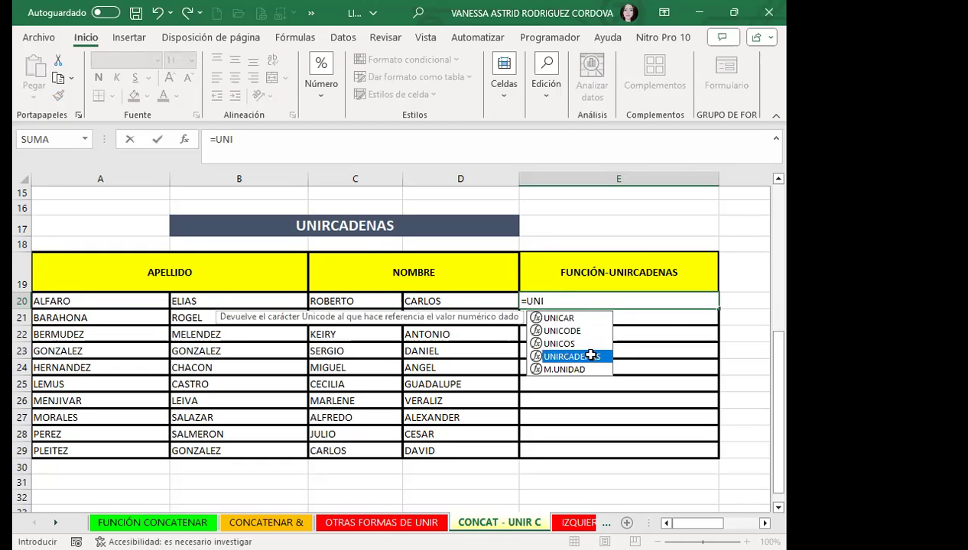
{"action": "double_click", "coordinate": [593, 357]}
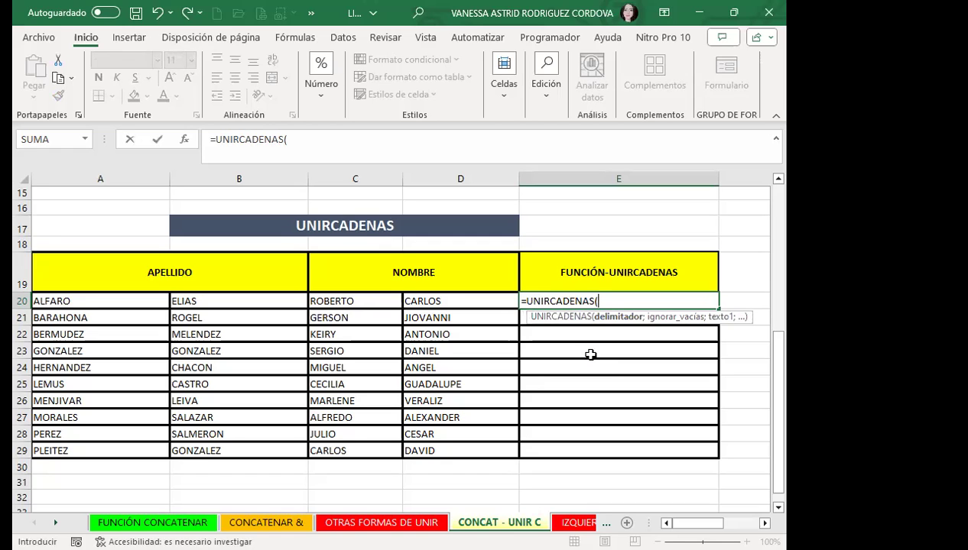
{"action": "type", "text": "\""}
{"action": "type", "text": " \";"}
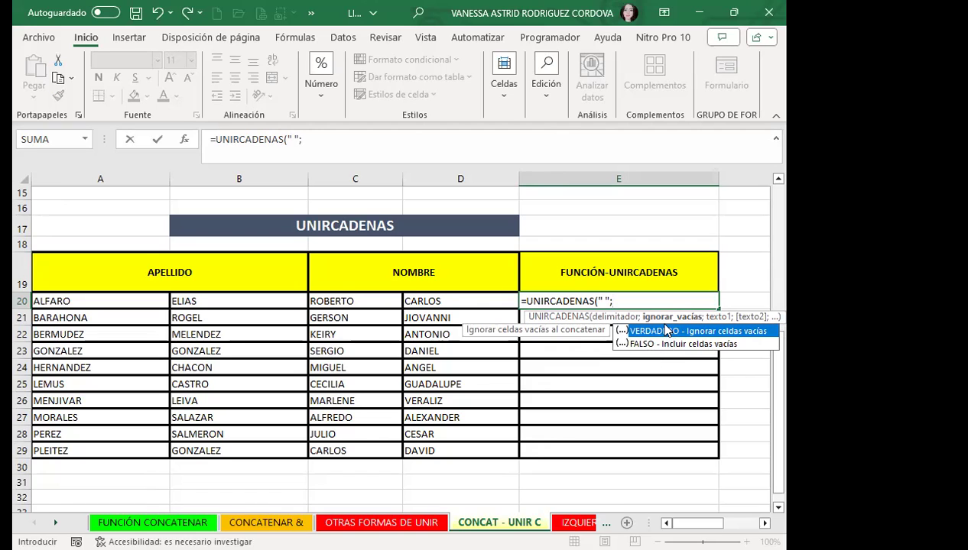
{"action": "double_click", "coordinate": [634, 333]}
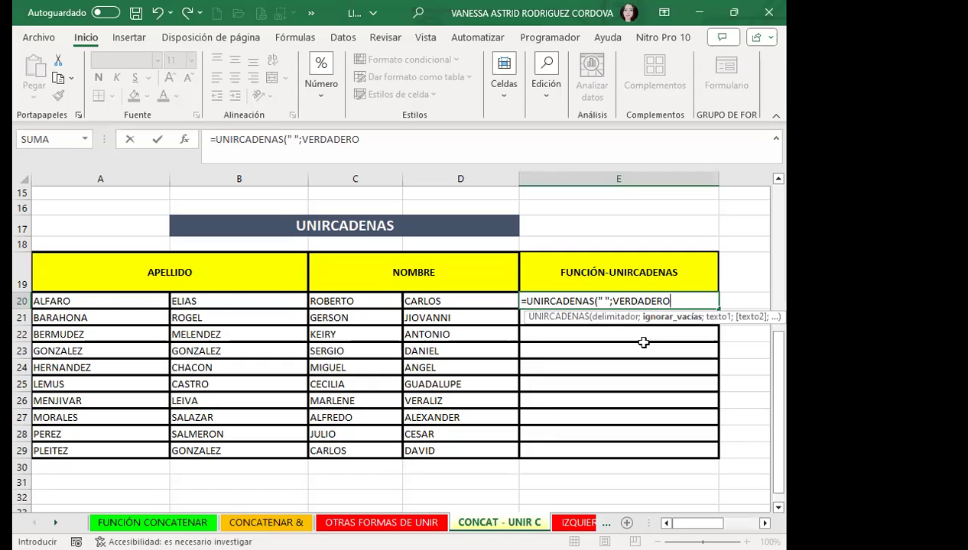
{"action": "type", "text": ";"}
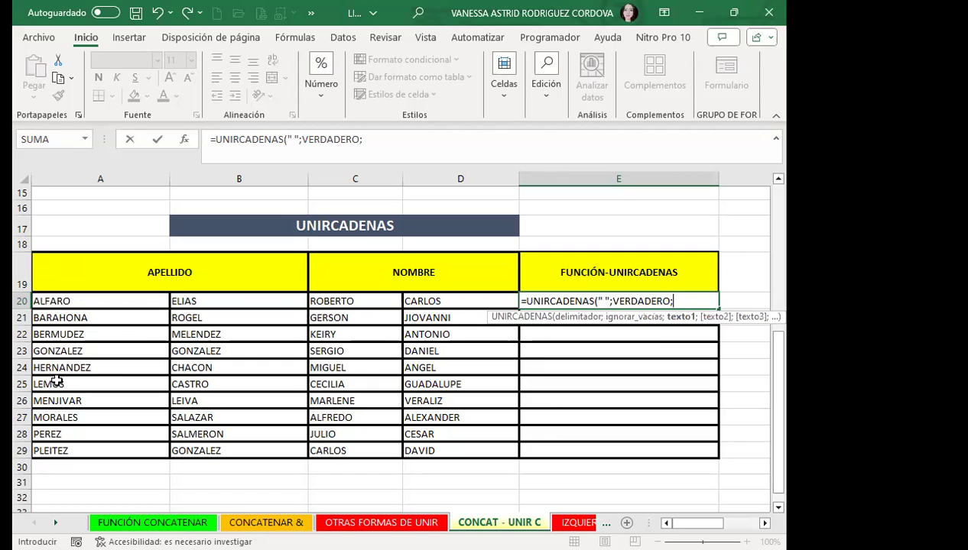
- Join A20:D20 to complete the formula, then fill it down through E29
{"action": "left_click_drag", "start_coordinate": [115, 303], "coordinate": [432, 302]}
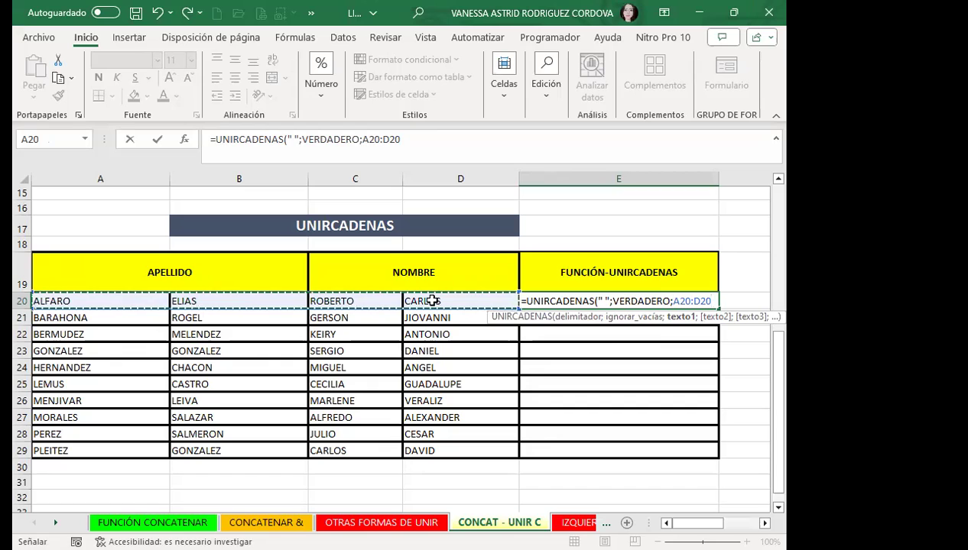
{"action": "type", "text": "="}
{"action": "key", "text": "BackSpace"}
{"action": "type", "text": ")"}
{"action": "key", "text": "Return"}
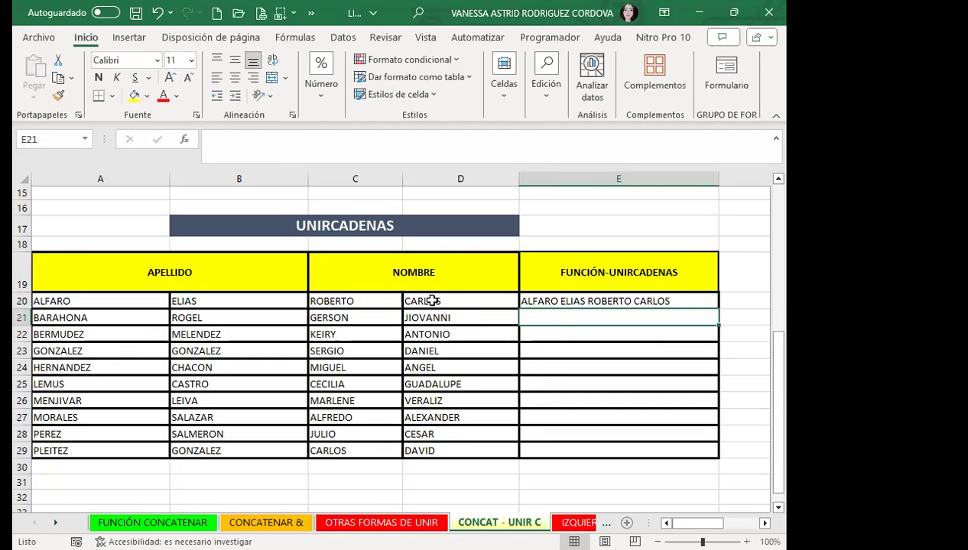
{"action": "left_click", "coordinate": [549, 302]}
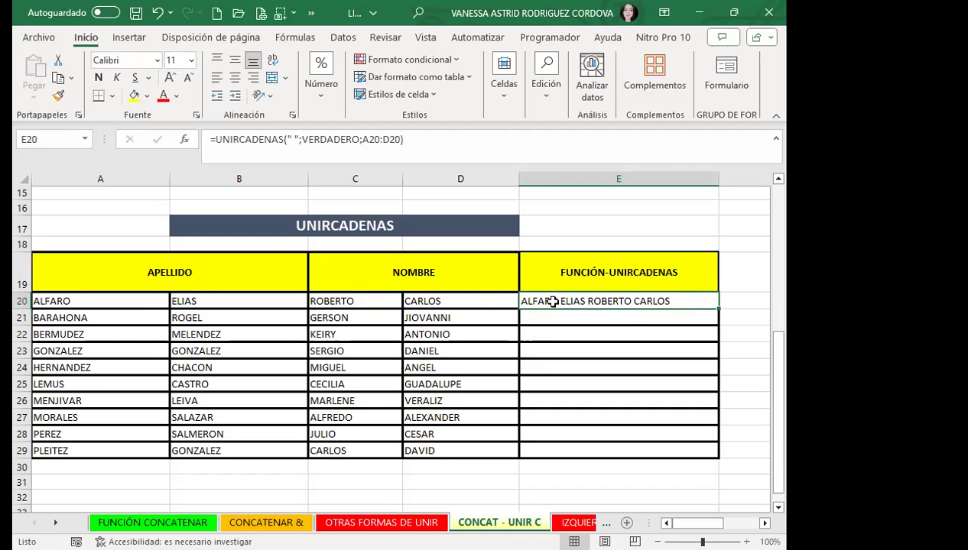
{"action": "double_click", "coordinate": [718, 309]}
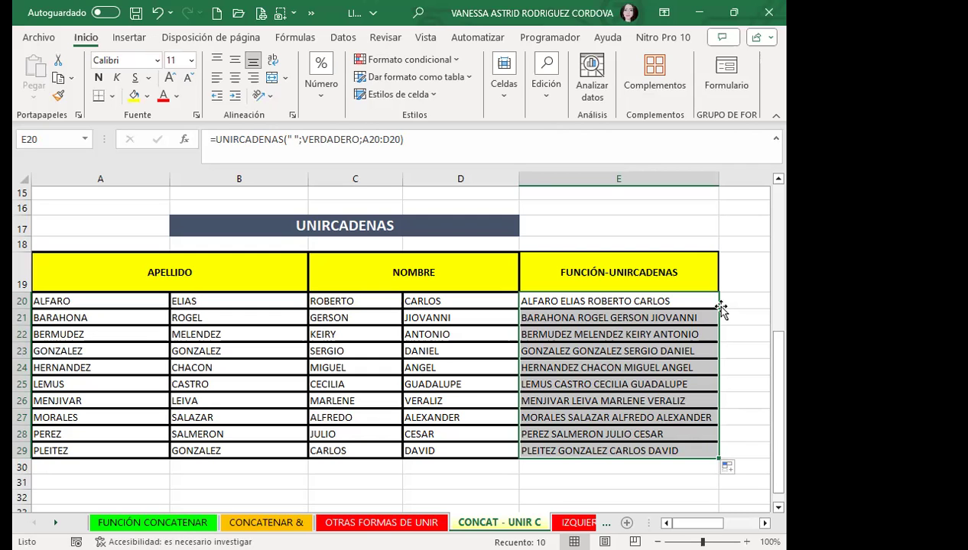
- Review the CONCAT formula in E3 and the UNIRCADENAS formula in E20, then switch to the DERECHA/IZQUIERDA slide
{"action": "scroll", "coordinate": [626, 291], "scroll_direction": "up", "scroll_amount": 4}
{"action": "scroll", "coordinate": [540, 244], "scroll_direction": "up", "scroll_amount": 1}
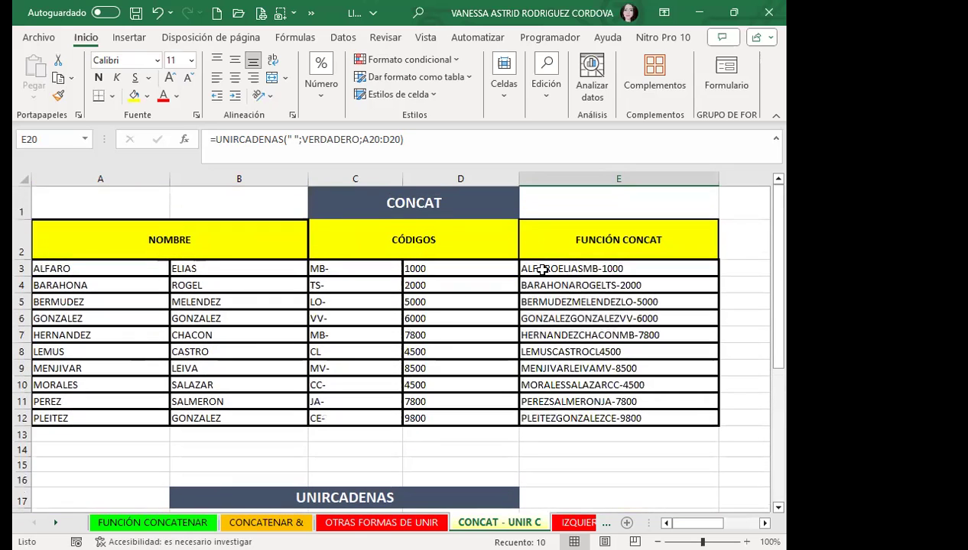
{"action": "left_click", "coordinate": [542, 269]}
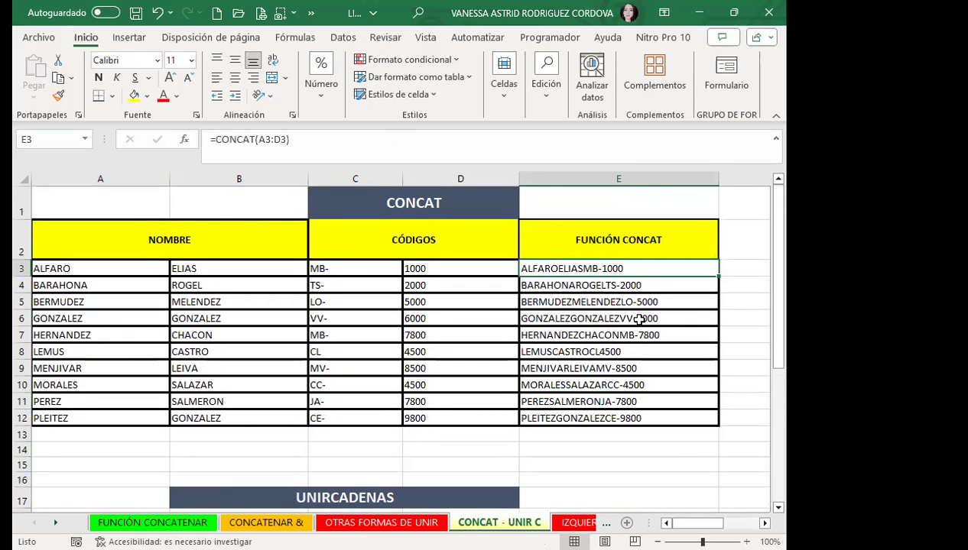
{"action": "scroll", "coordinate": [645, 321], "scroll_direction": "down", "scroll_amount": 3}
{"action": "scroll", "coordinate": [611, 321], "scroll_direction": "down", "scroll_amount": 2}
{"action": "left_click", "coordinate": [594, 303]}
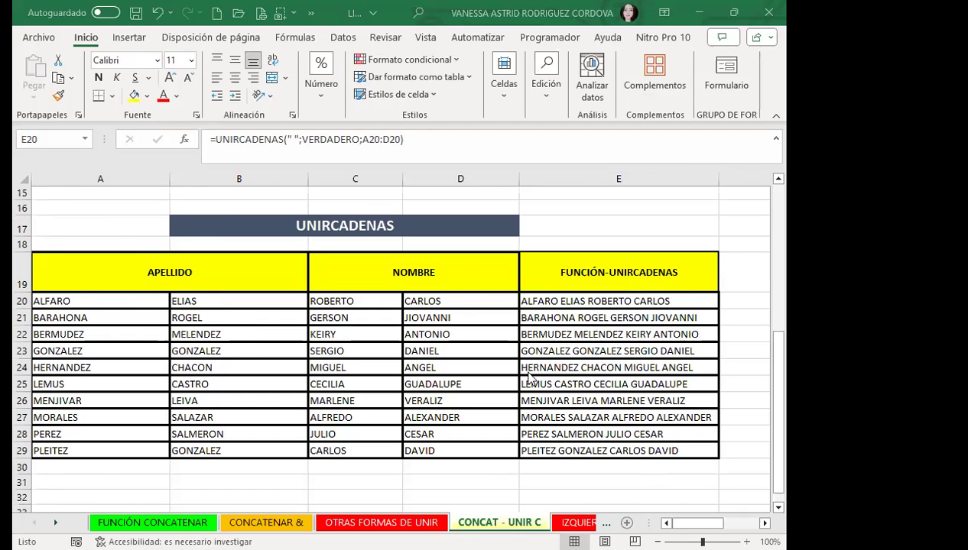
{"action": "key", "text": "alt+Tab"}
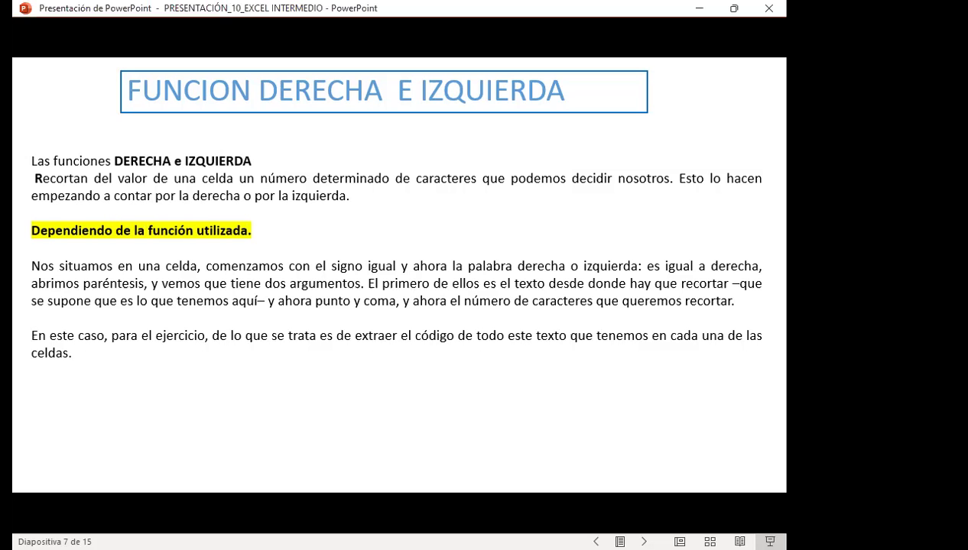
- Advance the presentation from slide 7 to slide 8 on MAYUSC and MINUSC
{"action": "key", "text": "Right"}
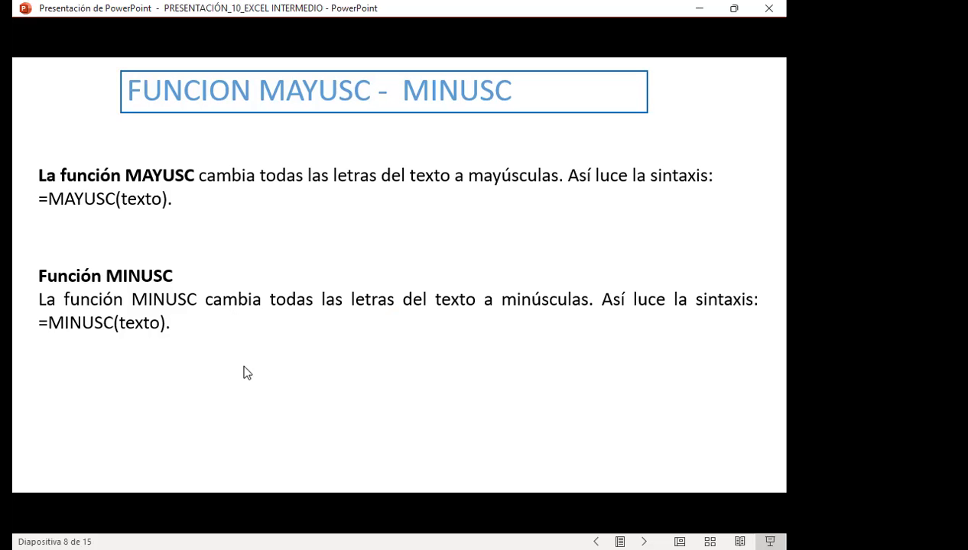
- Show slide 9, which explains NOMPROPIO and its syntax =NOMPROPIO(texto)
{"action": "left_click", "coordinate": [471, 357]}
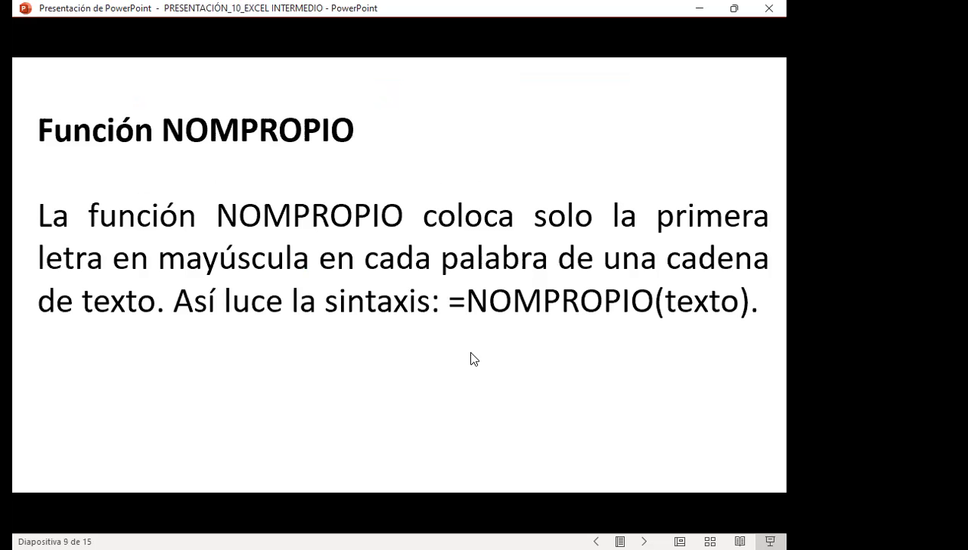
{"action": "key", "text": "Left"}
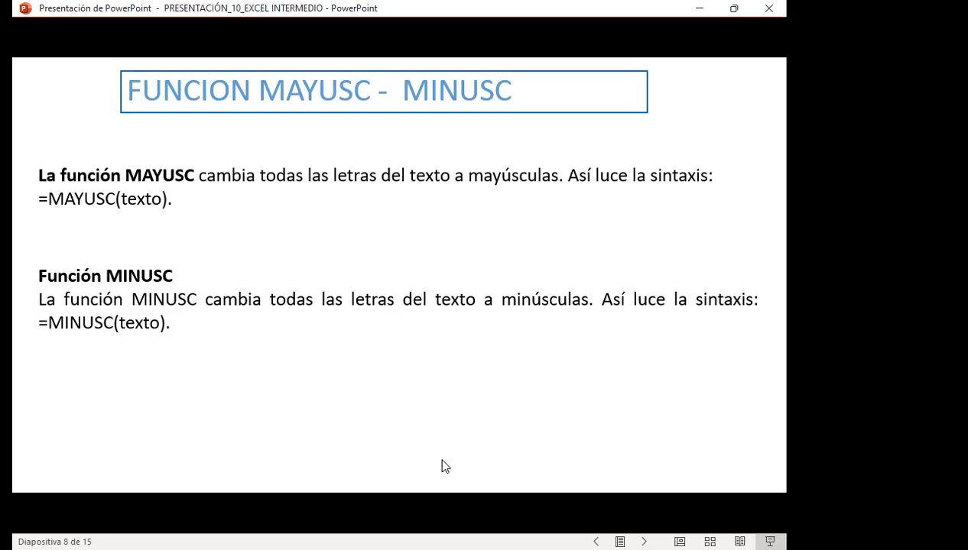
{"action": "left_click", "coordinate": [516, 391]}
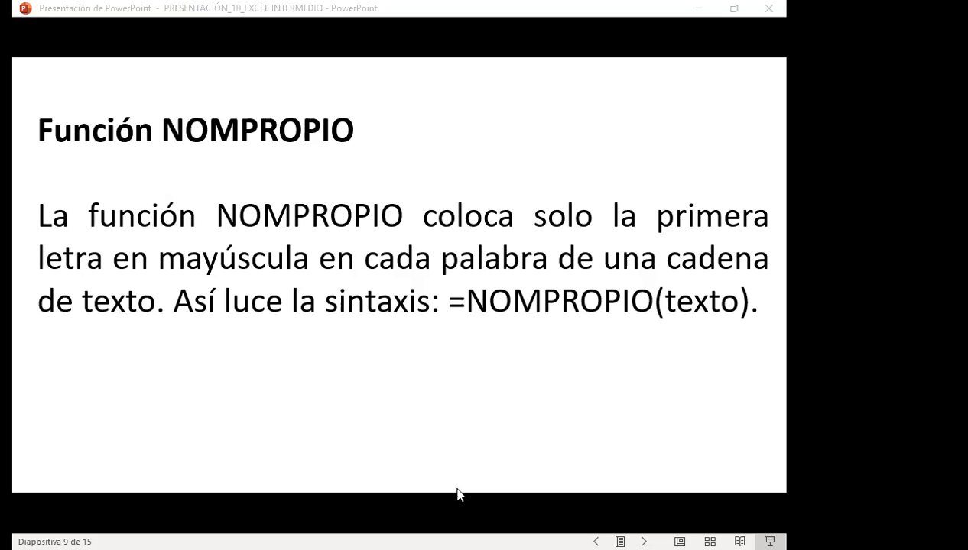
- In Excel, enter =IZQUIERDA(A7;3) in B7 so it returns "Cas" from "Casa"
{"action": "key", "text": "alt+Tab"}
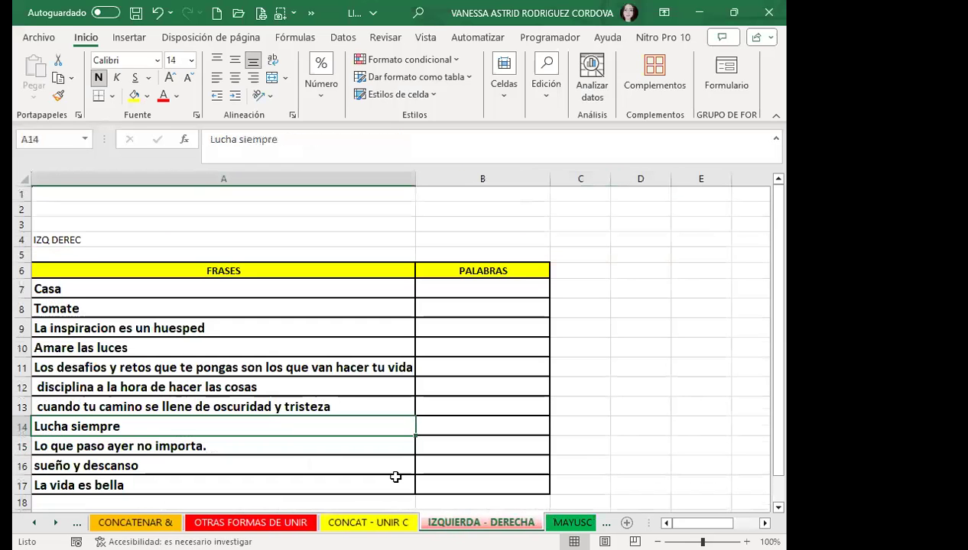
{"action": "scroll", "coordinate": [431, 364], "scroll_direction": "down", "scroll_amount": 1}
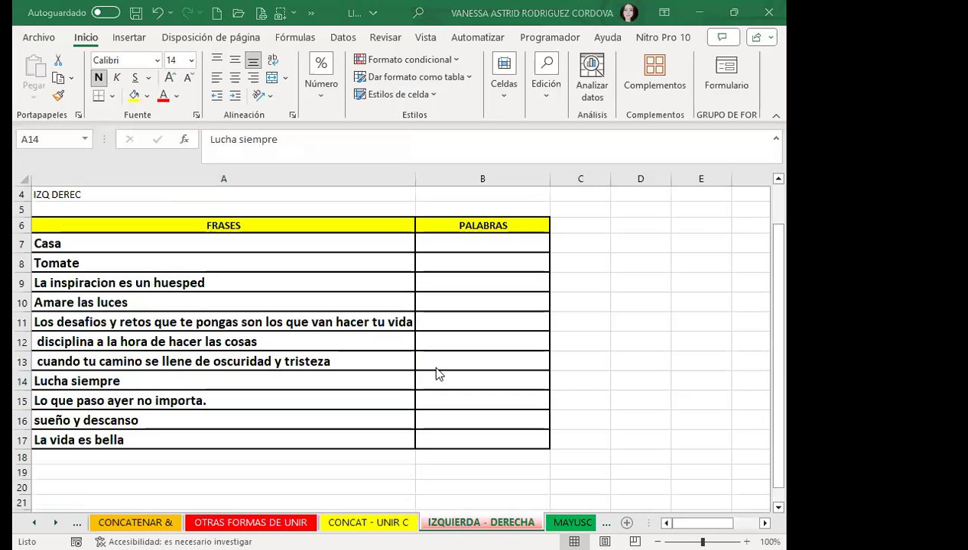
{"action": "left_click", "coordinate": [462, 242]}
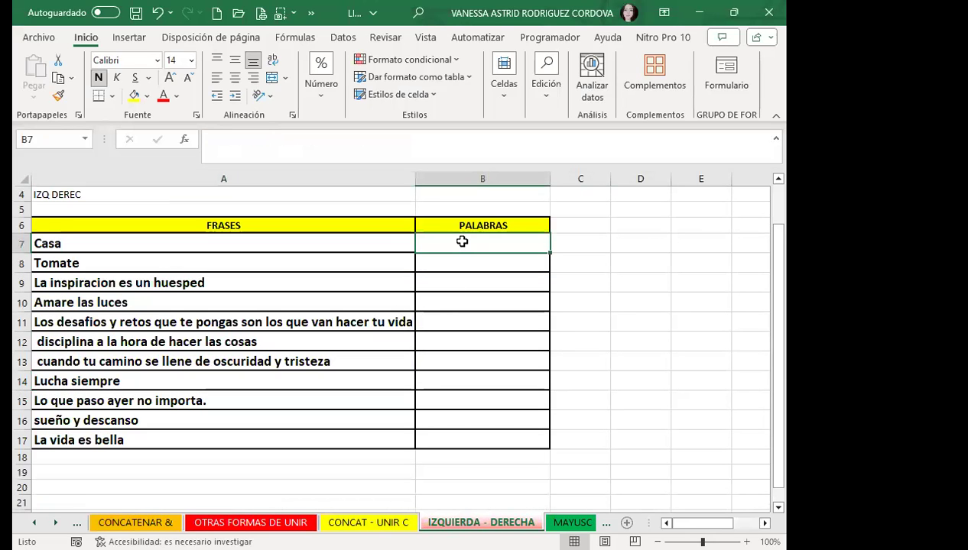
{"action": "type", "text": "=IZ"}
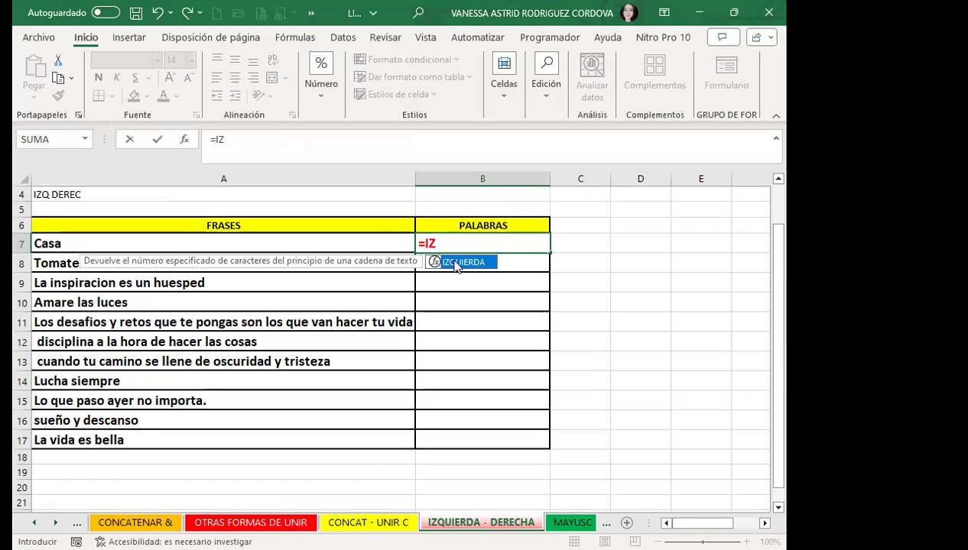
{"action": "key", "text": "Tab"}
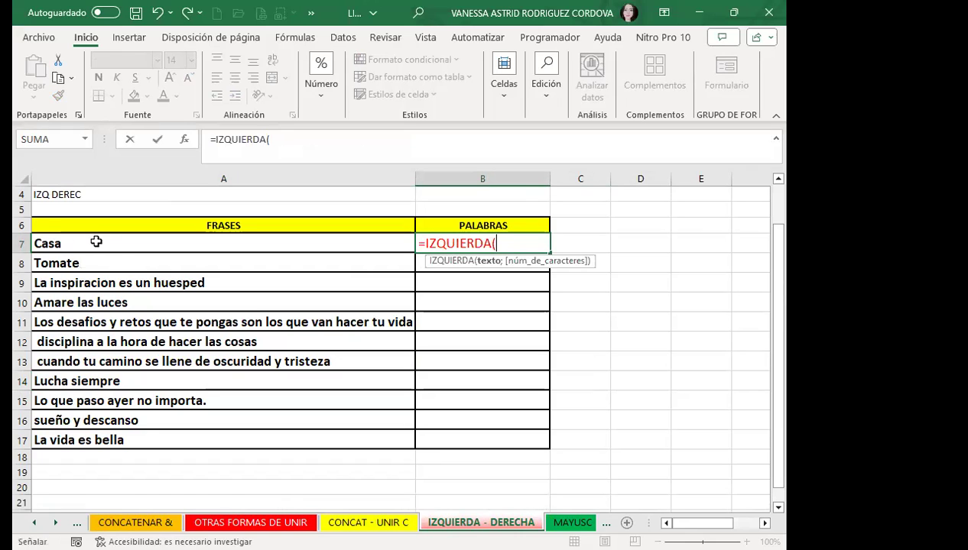
{"action": "left_click", "coordinate": [97, 241]}
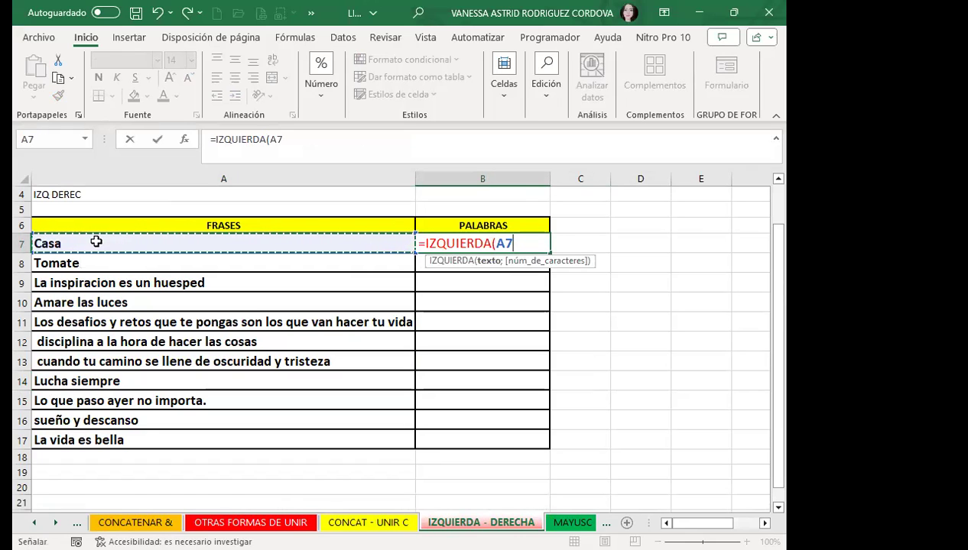
{"action": "type", "text": ";"}
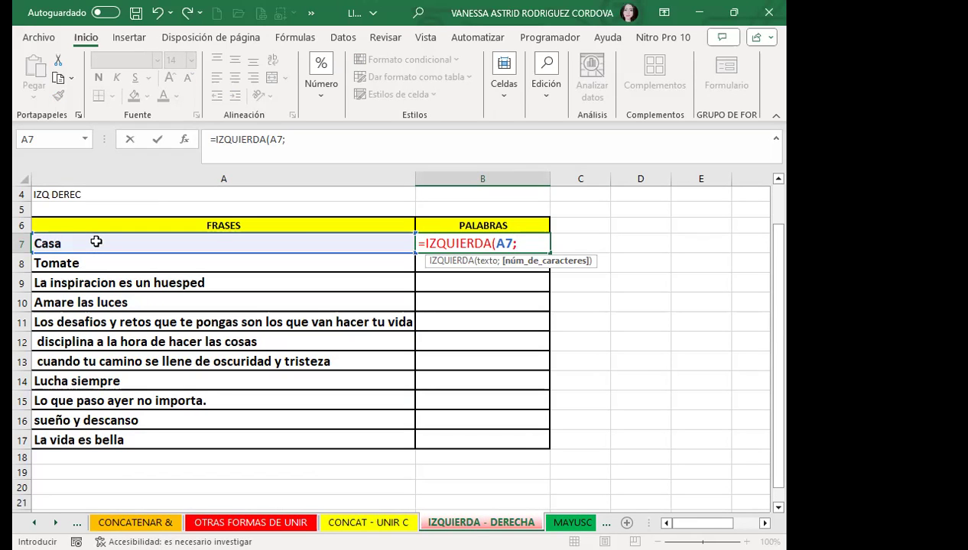
{"action": "type", "text": "3"}
{"action": "key", "text": "Return"}
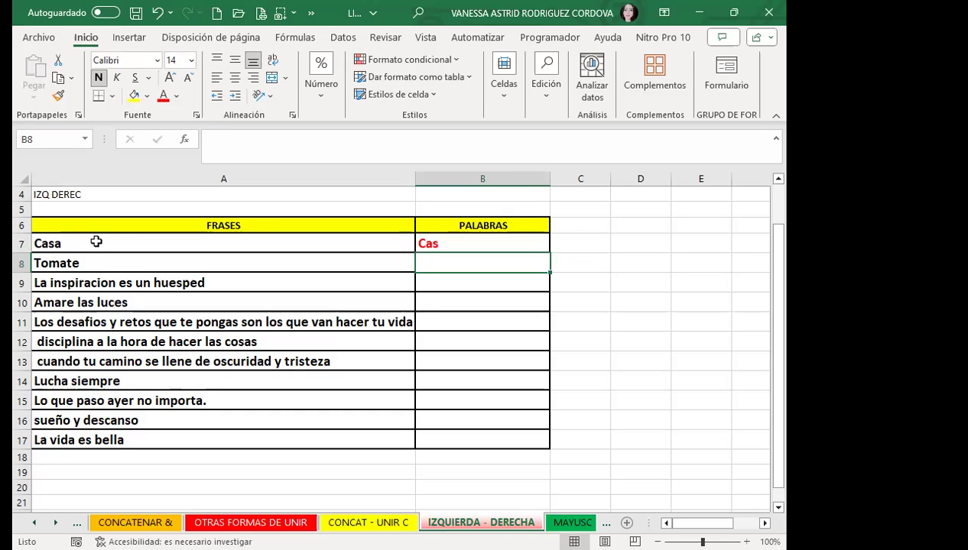
- Enter =DERECHA(A8;4) in B8 so it returns "mate" from "Tomate"
{"action": "type", "text": "="}
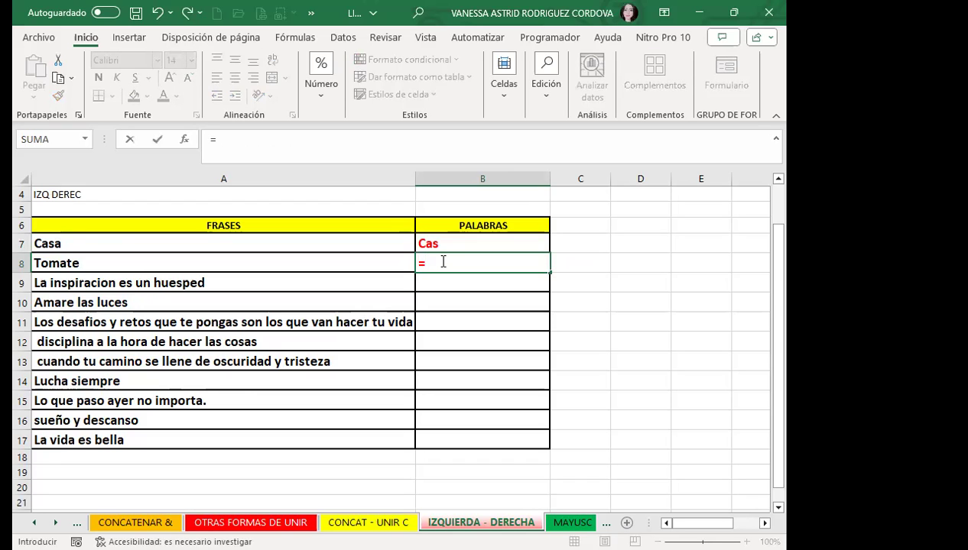
{"action": "type", "text": "D"}
{"action": "type", "text": "E"}
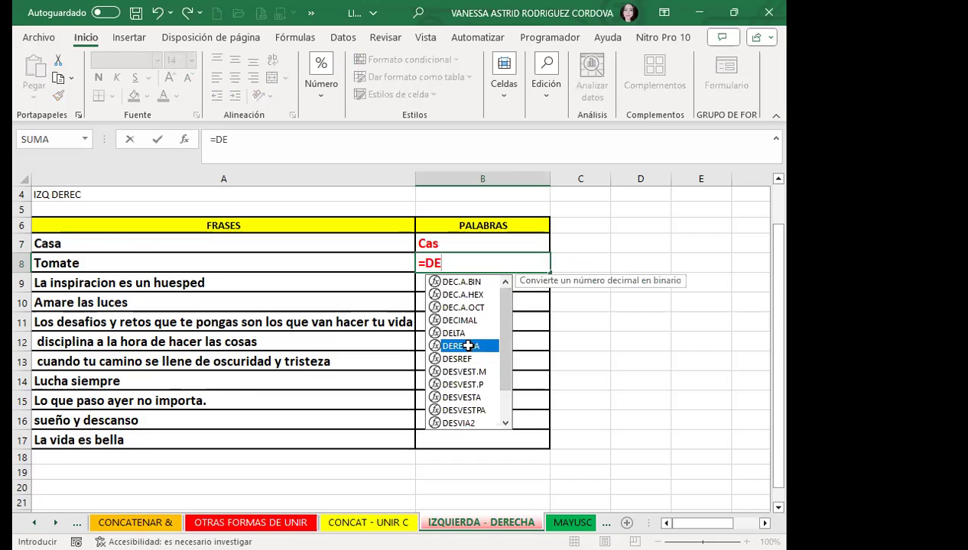
{"action": "double_click", "coordinate": [468, 346]}
{"action": "left_click", "coordinate": [286, 260]}
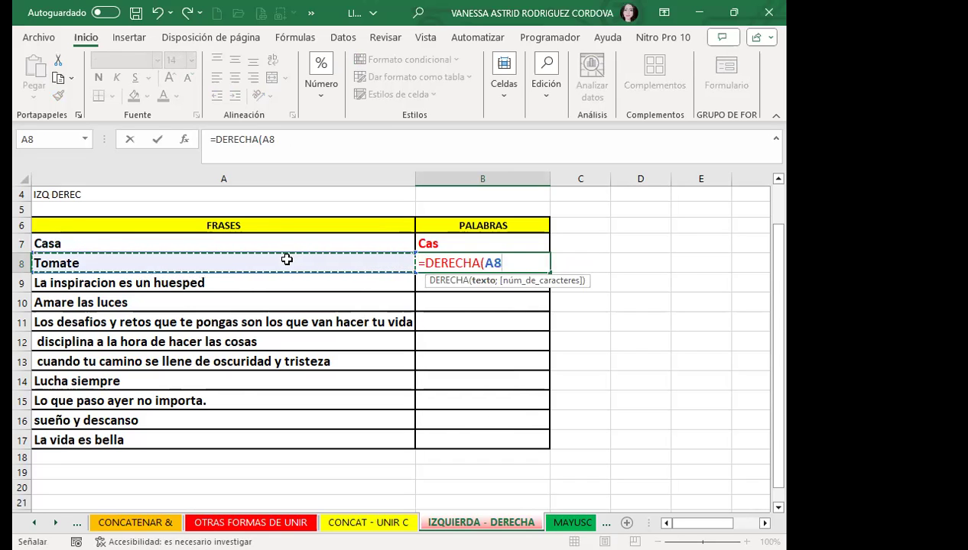
{"action": "type", "text": ";4"}
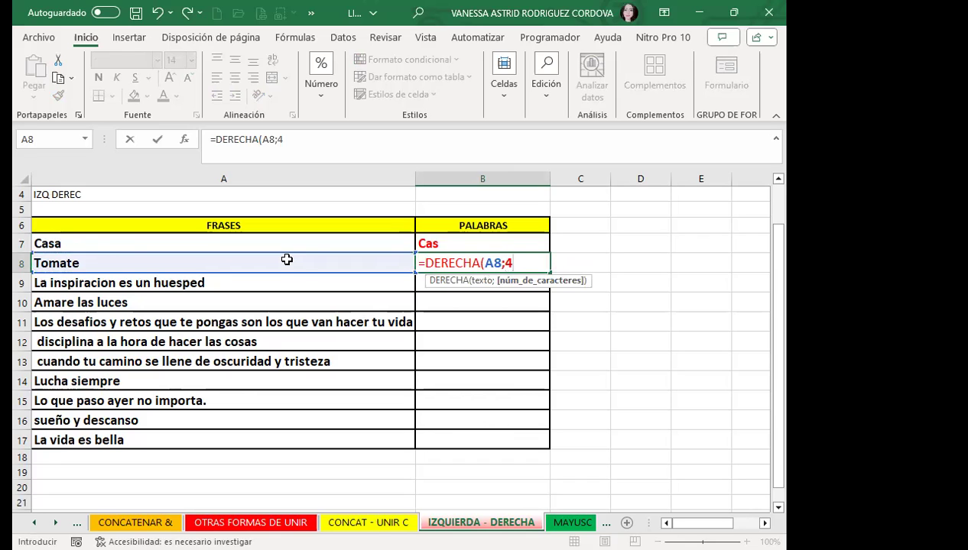
{"action": "key", "text": "Return"}
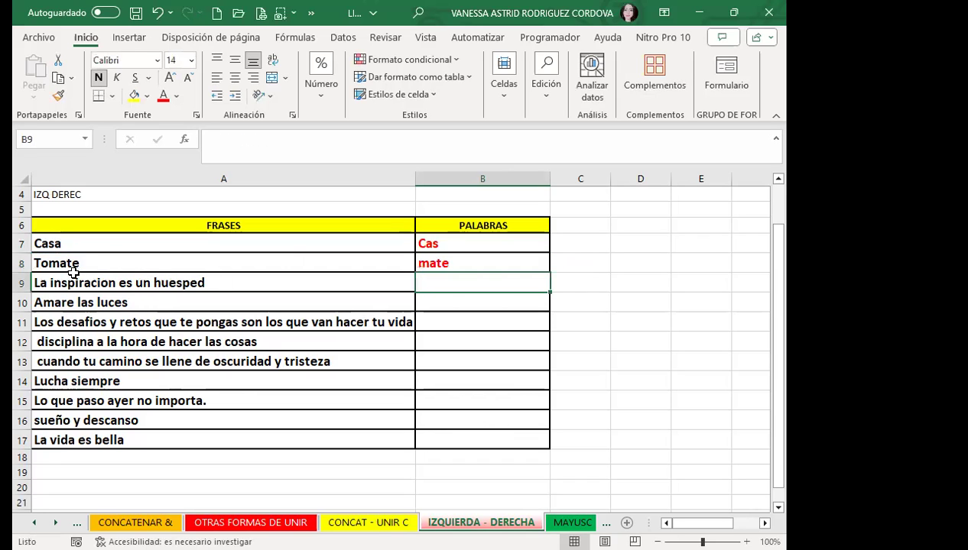
{"action": "left_click", "coordinate": [440, 263]}
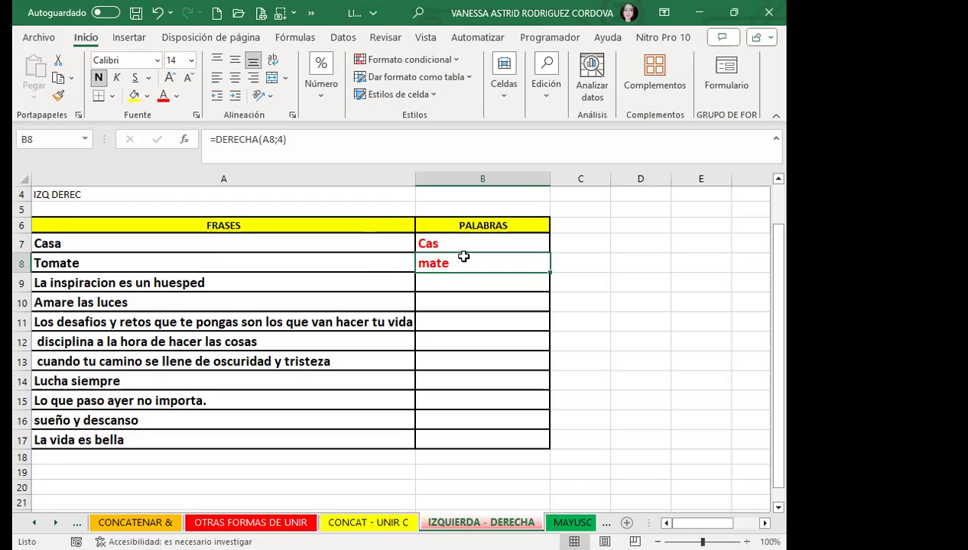
- Enter =IZQUIERDA(A9;6) in B9, returning "La ins"
{"action": "left_click", "coordinate": [444, 278]}
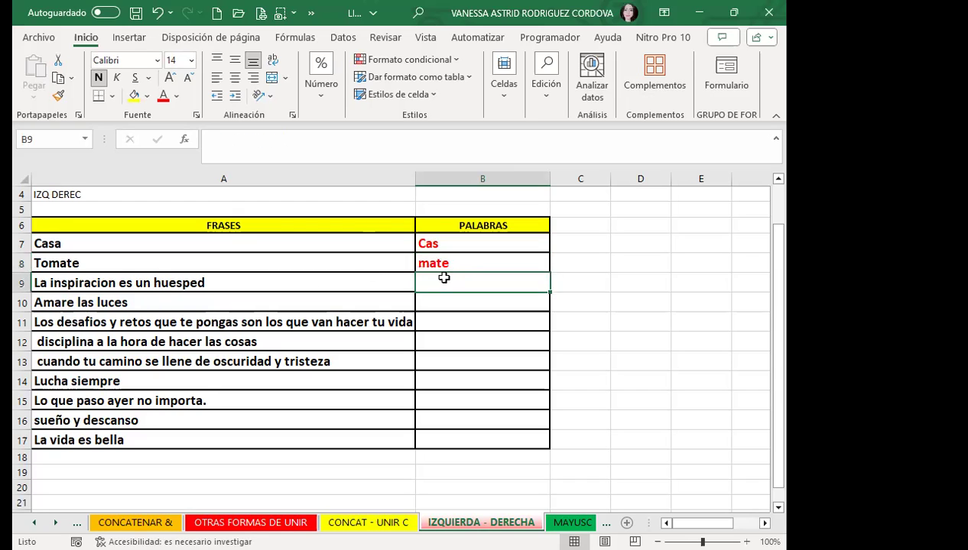
{"action": "type", "text": "="}
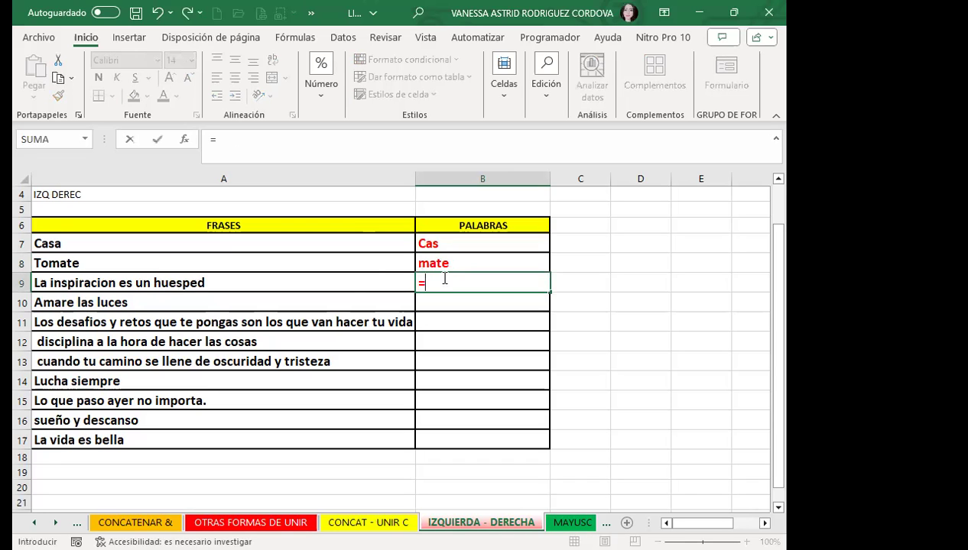
{"action": "type", "text": "I"}
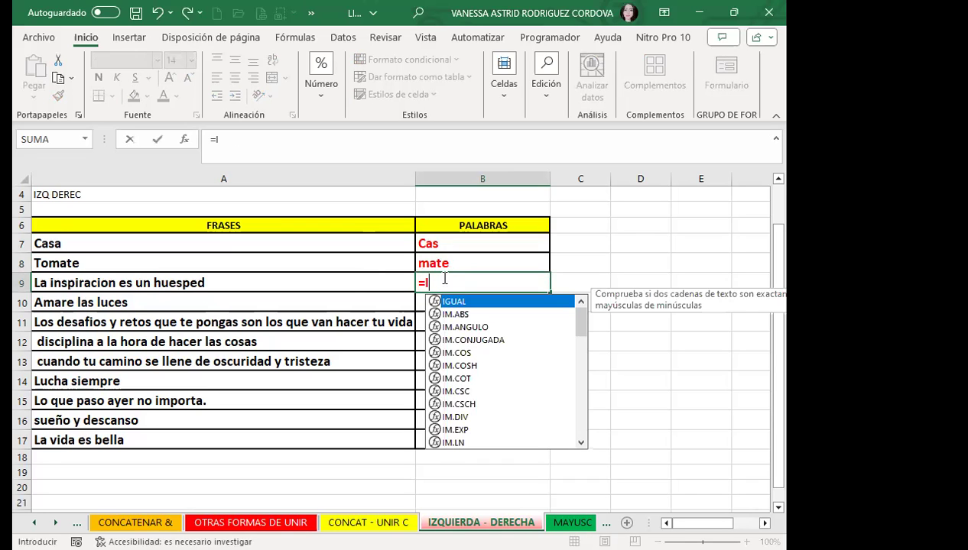
{"action": "type", "text": "Z"}
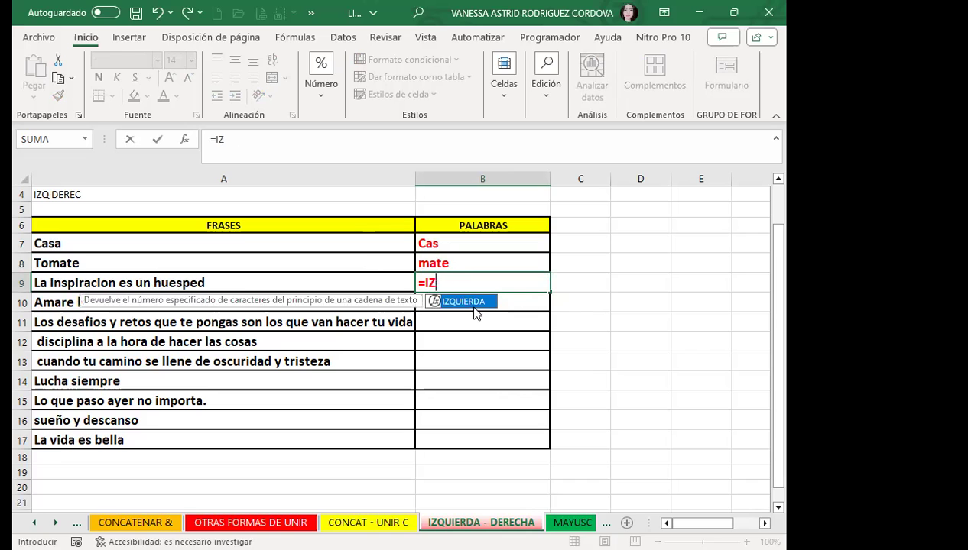
{"action": "key", "text": "Tab"}
{"action": "left_click", "coordinate": [221, 283]}
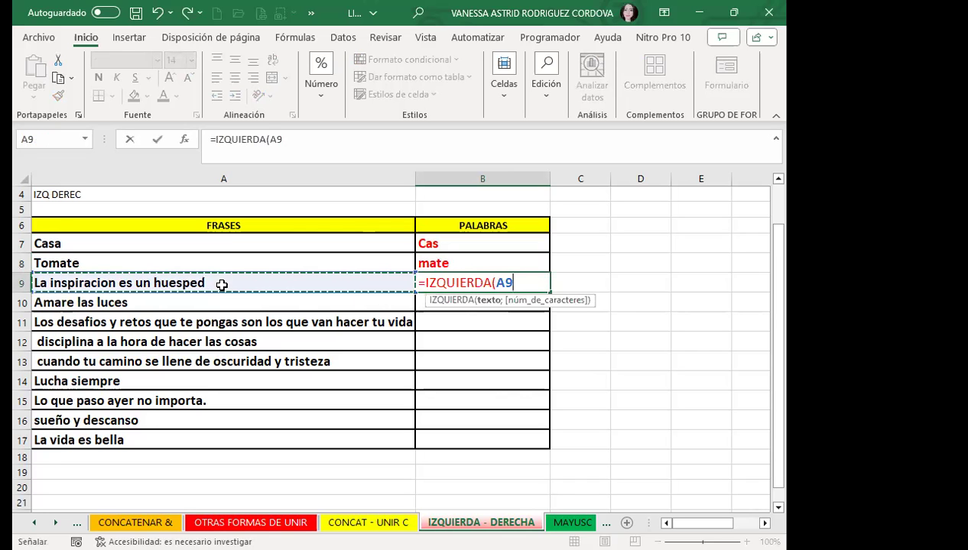
{"action": "type", "text": ";"}
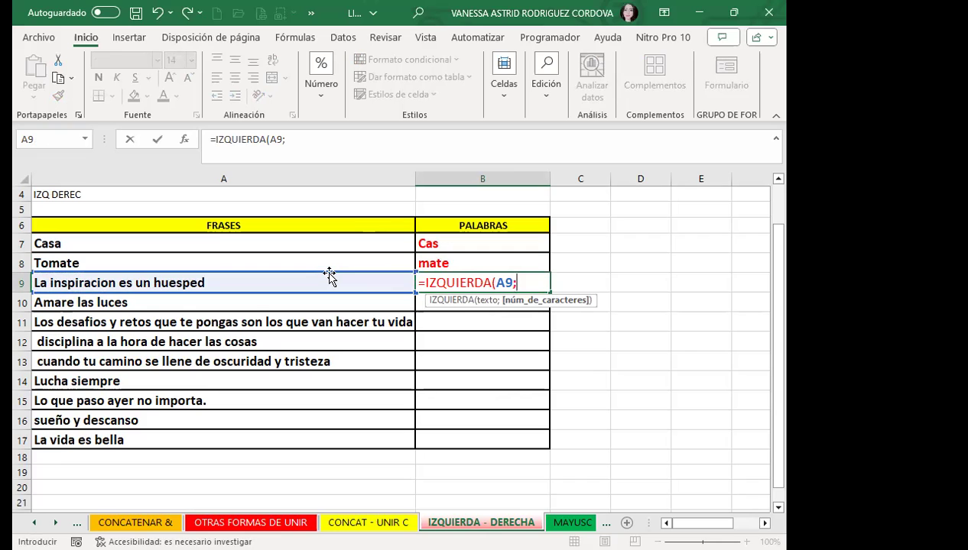
{"action": "type", "text": "6"}
{"action": "key", "text": "Return"}
{"action": "left_click", "coordinate": [447, 280]}
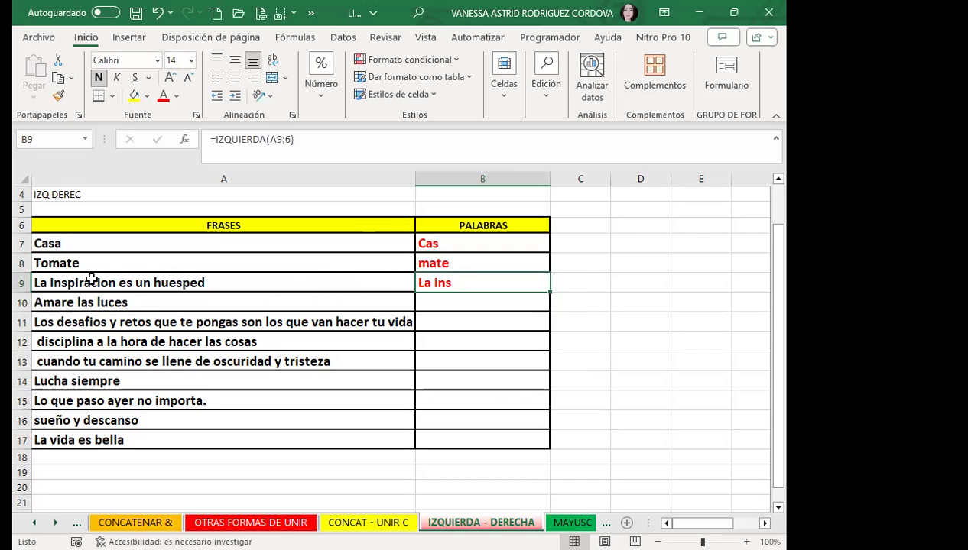
- Inspect the phrase in A9, "La inspiracion es un huesped", to count its characters
{"action": "left_click", "coordinate": [29, 282]}
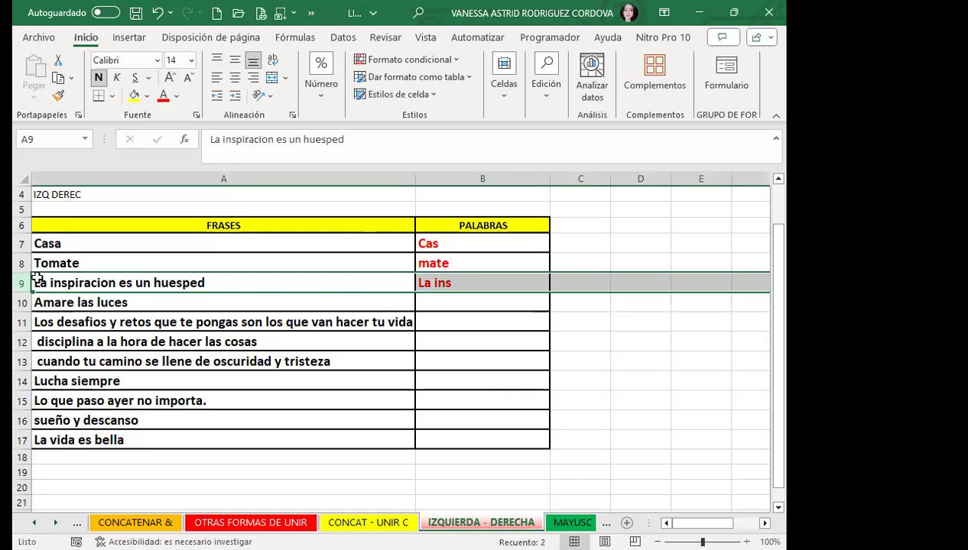
{"action": "left_click", "coordinate": [36, 283]}
{"action": "double_click", "coordinate": [36, 283]}
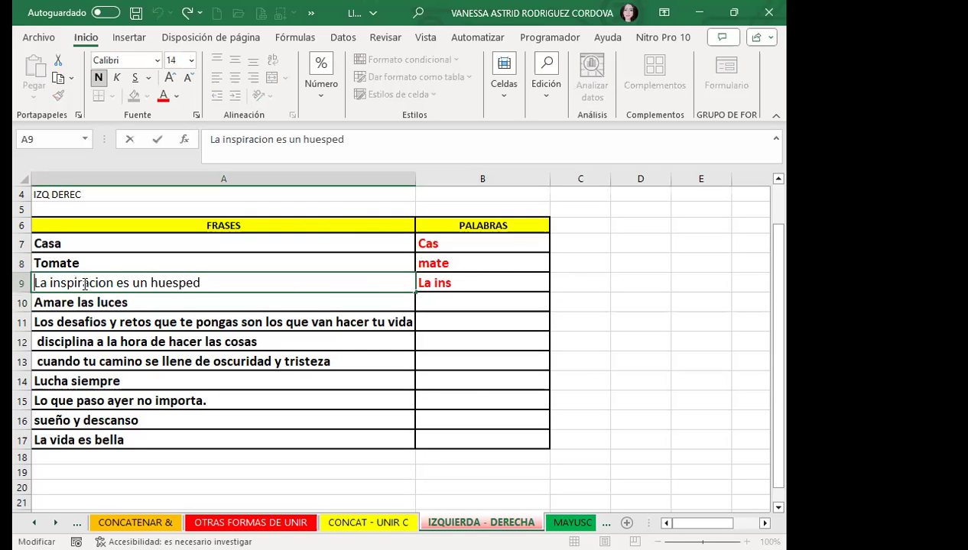
{"action": "left_click", "coordinate": [461, 277]}
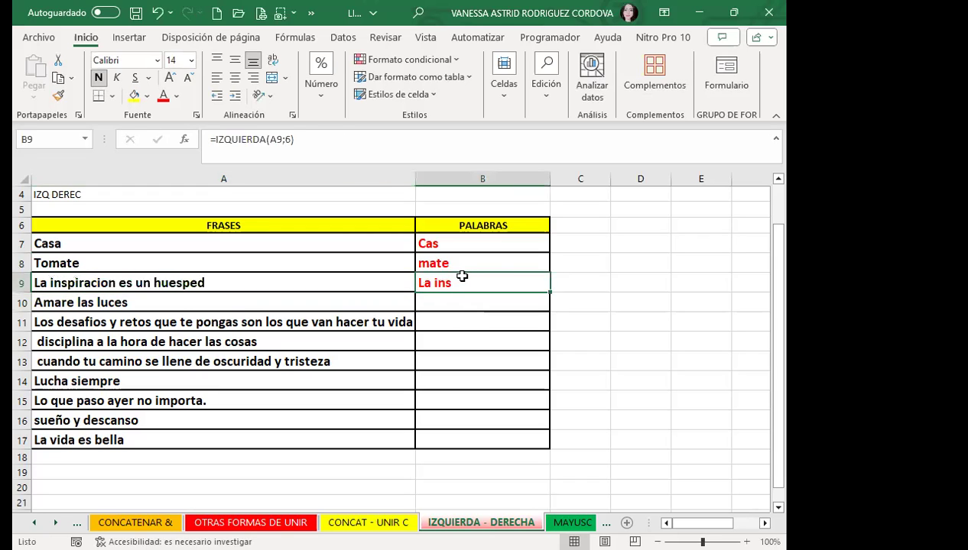
{"action": "double_click", "coordinate": [209, 279]}
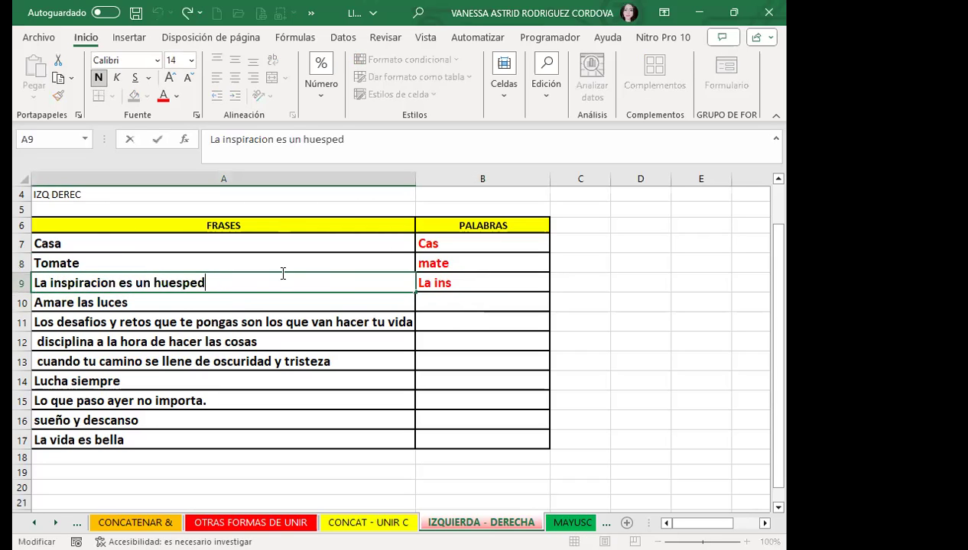
{"action": "double_click", "coordinate": [136, 303]}
{"action": "left_click", "coordinate": [445, 301]}
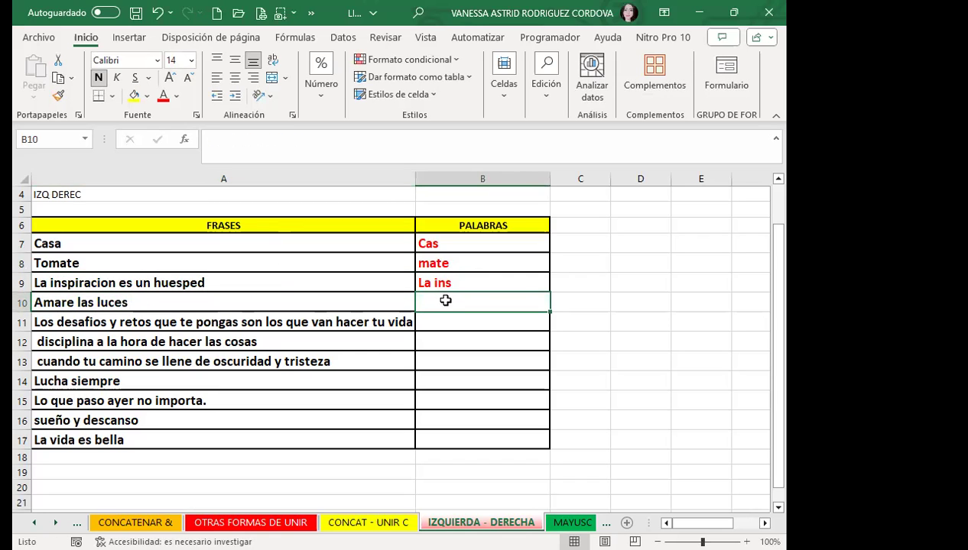
- Enter =DERECHA(A10;5) in B10 to take the last five characters of A10
{"action": "type", "text": "="}
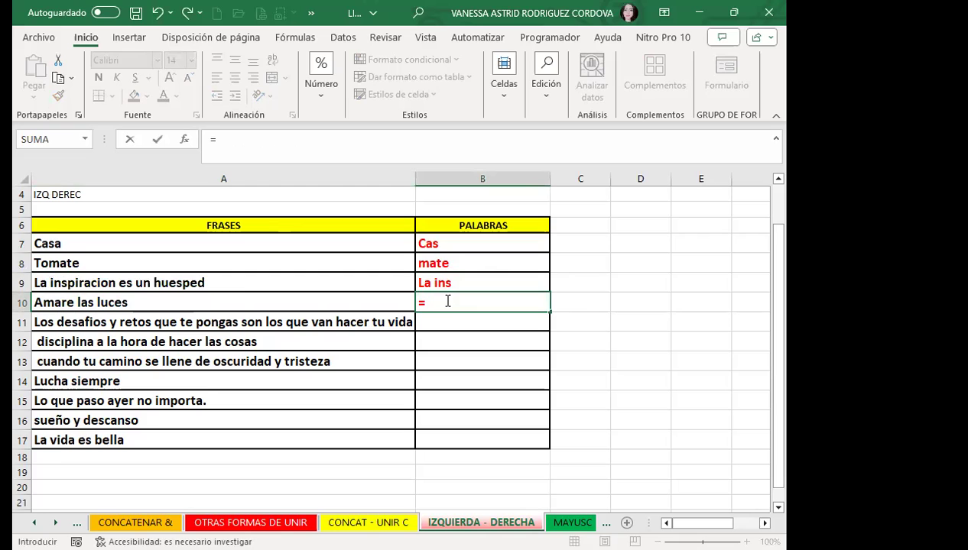
{"action": "type", "text": "DERE"}
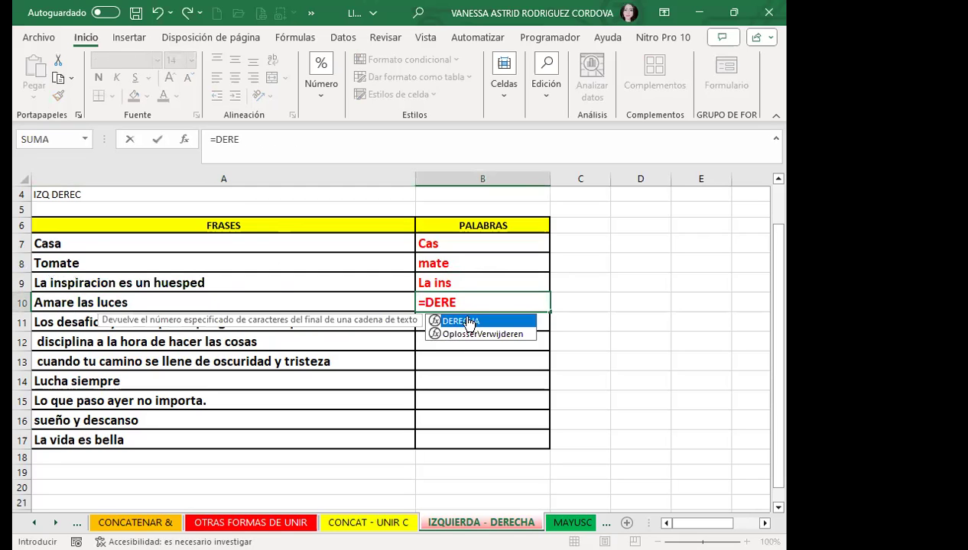
{"action": "double_click", "coordinate": [467, 321]}
{"action": "left_click", "coordinate": [304, 306]}
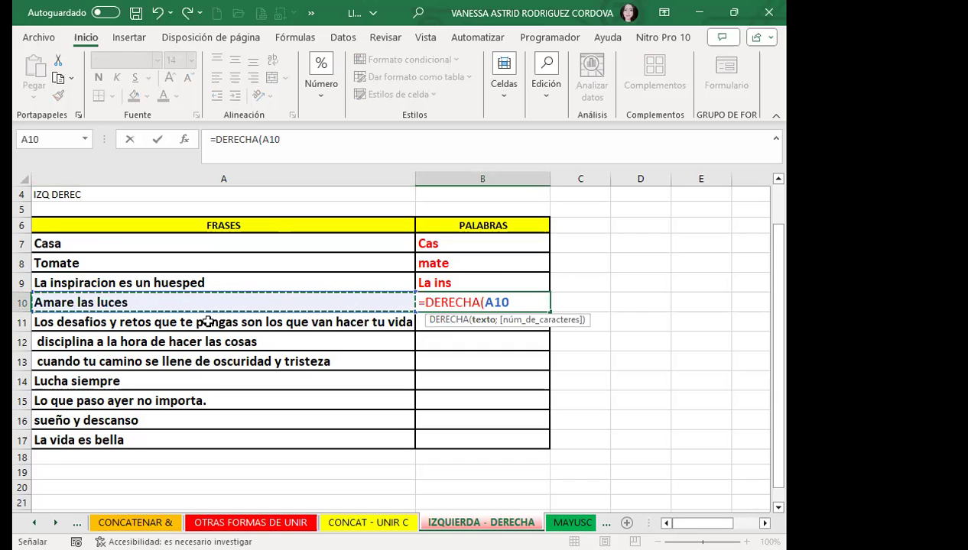
{"action": "type", "text": ";"}
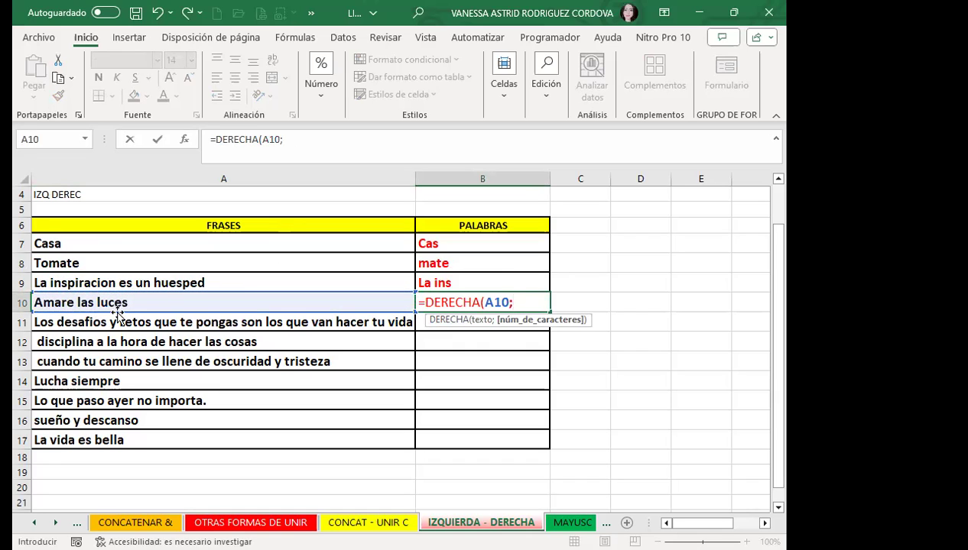
{"action": "type", "text": "5"}
{"action": "key", "text": "Return"}
{"action": "left_click", "coordinate": [511, 297]}
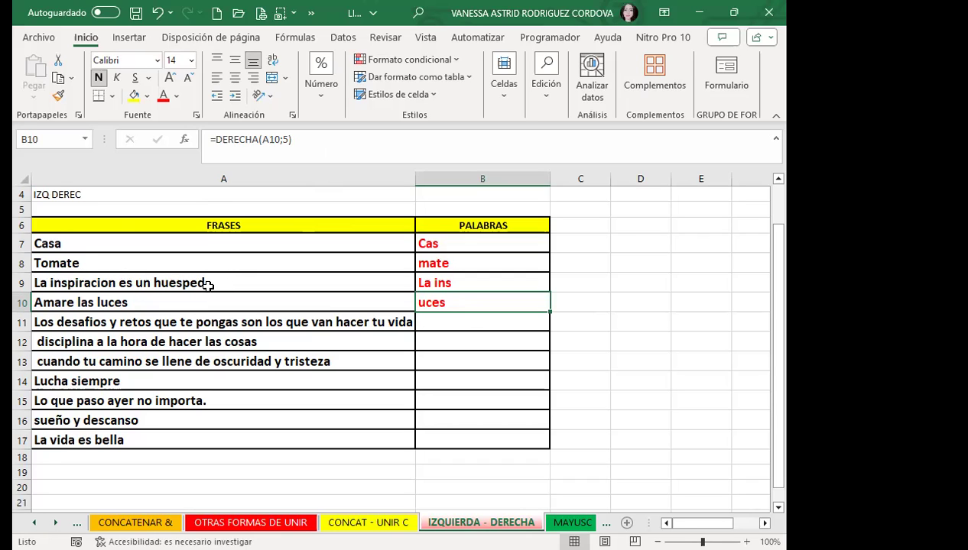
- Delete the trailing space from A10's phrase so B10 reads "luces"
{"action": "double_click", "coordinate": [208, 283]}
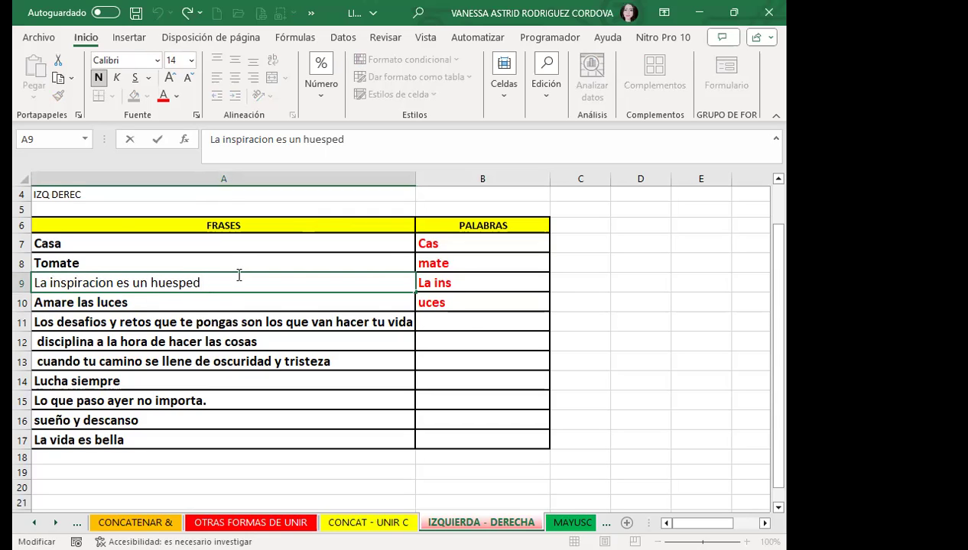
{"action": "double_click", "coordinate": [147, 303]}
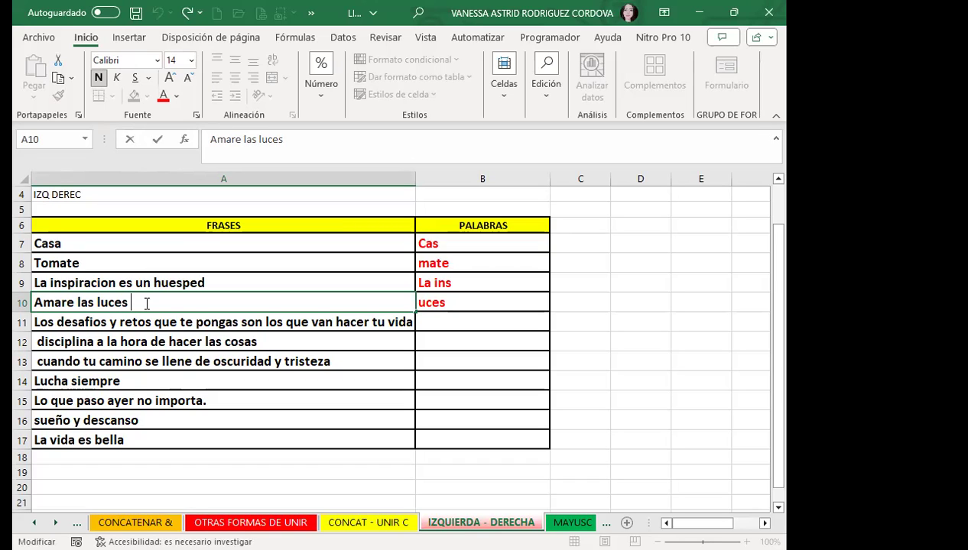
{"action": "key", "text": "Return"}
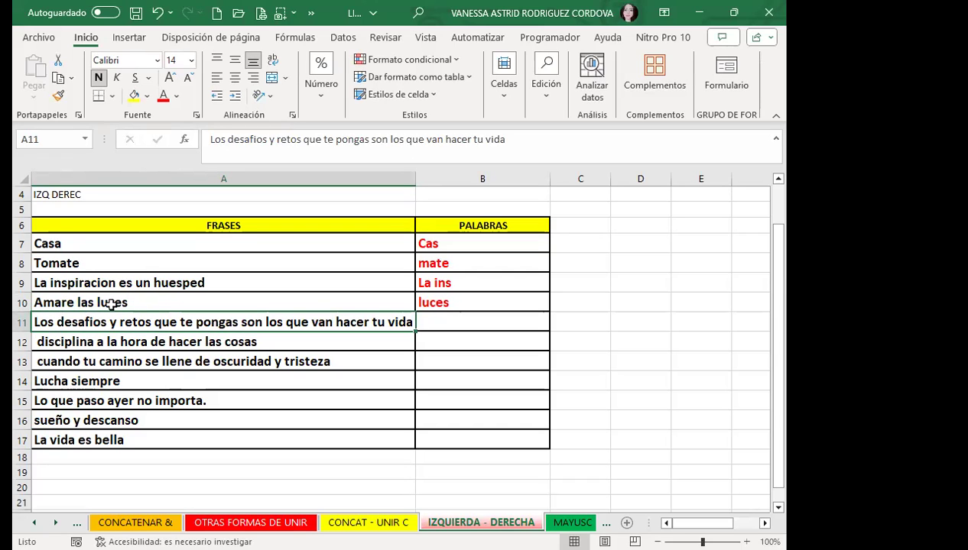
{"action": "left_click", "coordinate": [140, 303]}
{"action": "left_click", "coordinate": [463, 302]}
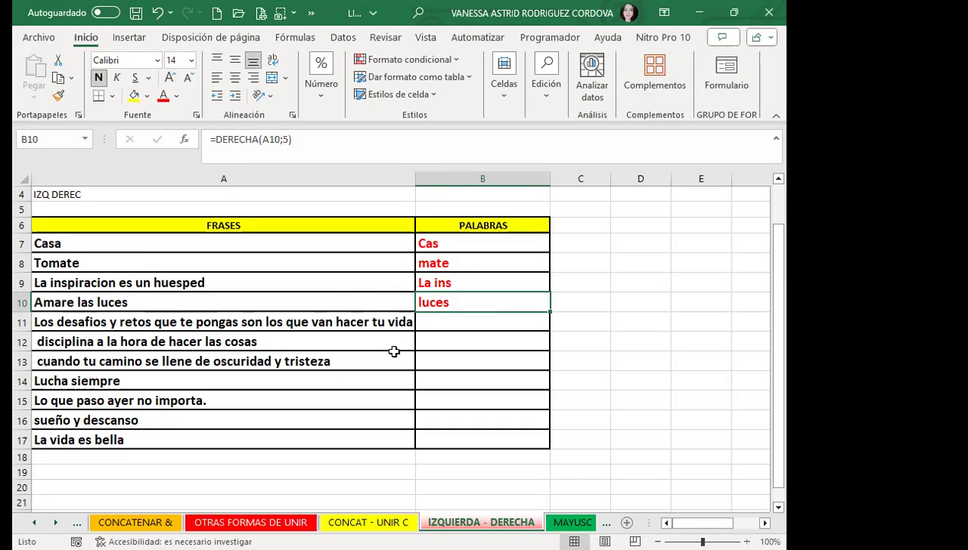
{"action": "double_click", "coordinate": [430, 342]}
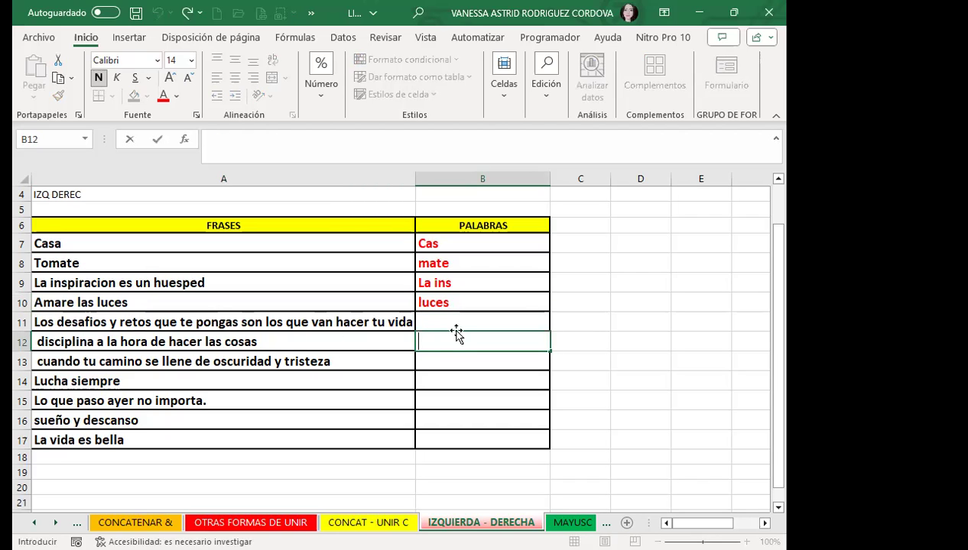
- Enter =IZQUIERDA(A12;10) in B12, which returns "disciplin"
{"action": "type", "text": "=IZ"}
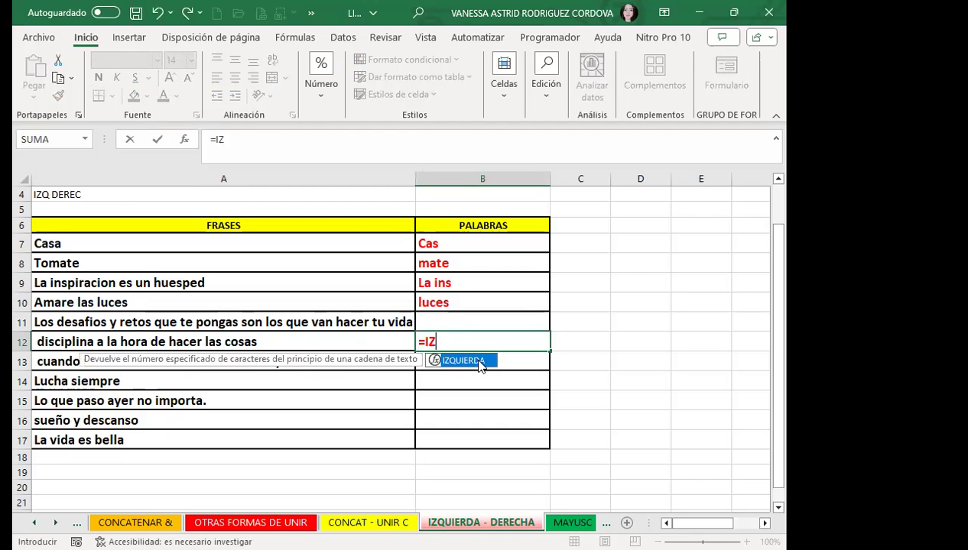
{"action": "key", "text": "Tab"}
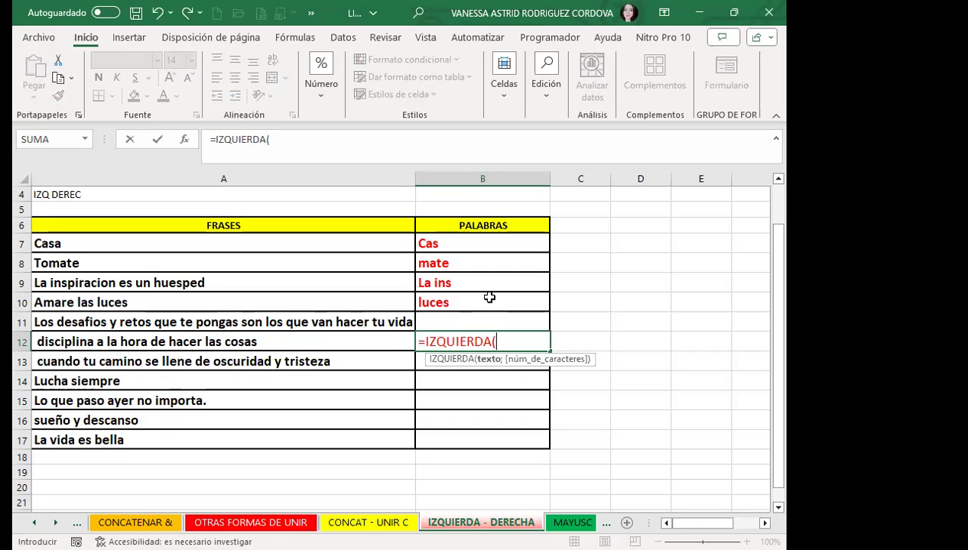
{"action": "left_click", "coordinate": [326, 345]}
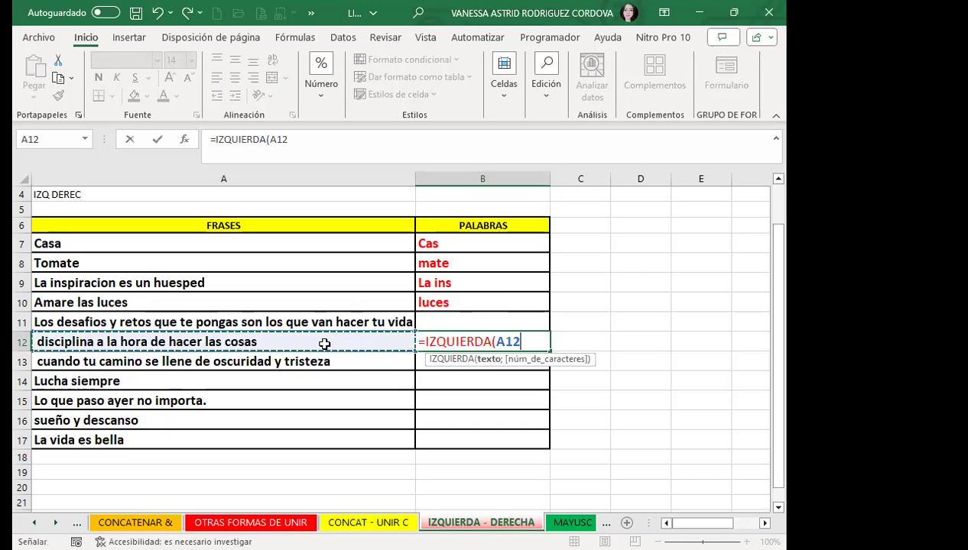
{"action": "type", "text": ";10"}
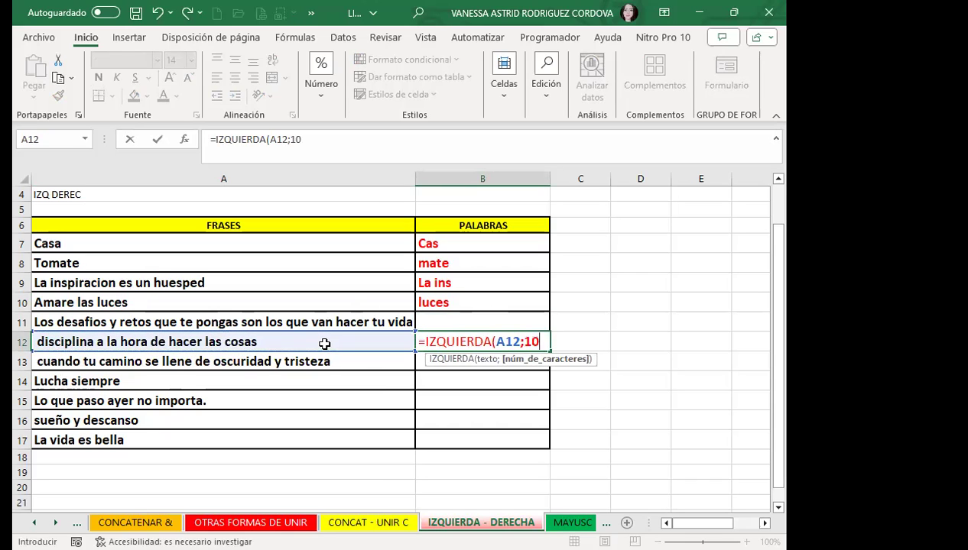
{"action": "key", "text": "Return"}
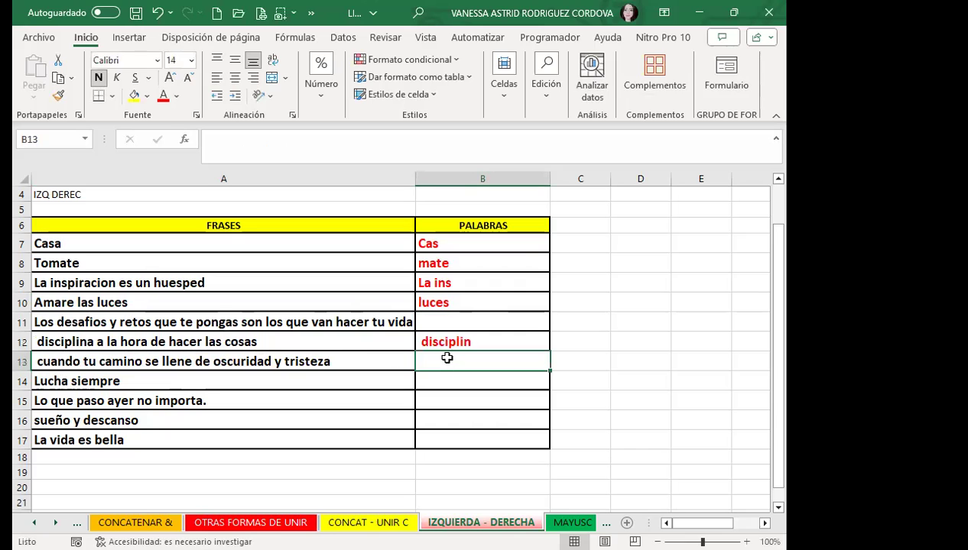
{"action": "left_click", "coordinate": [442, 338]}
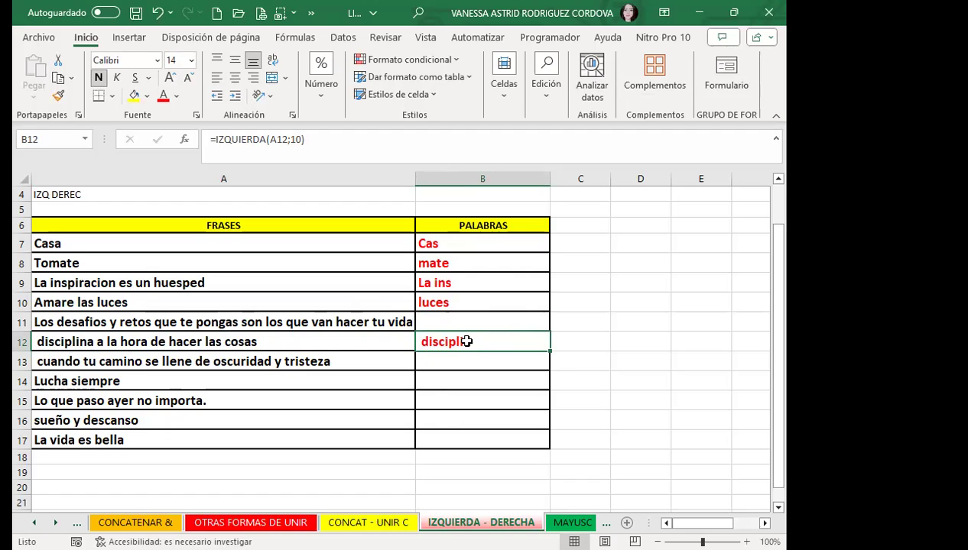
{"action": "double_click", "coordinate": [425, 342]}
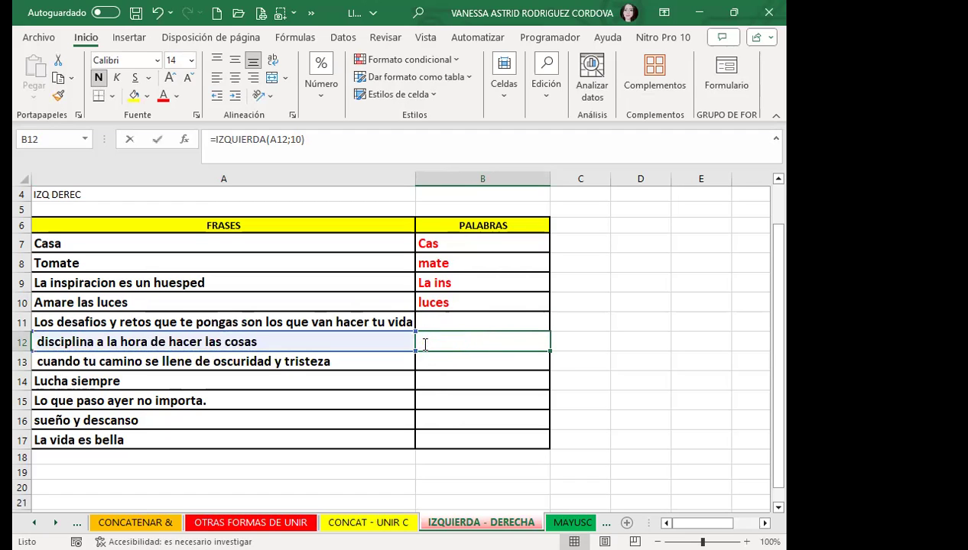
{"action": "key", "text": "Return"}
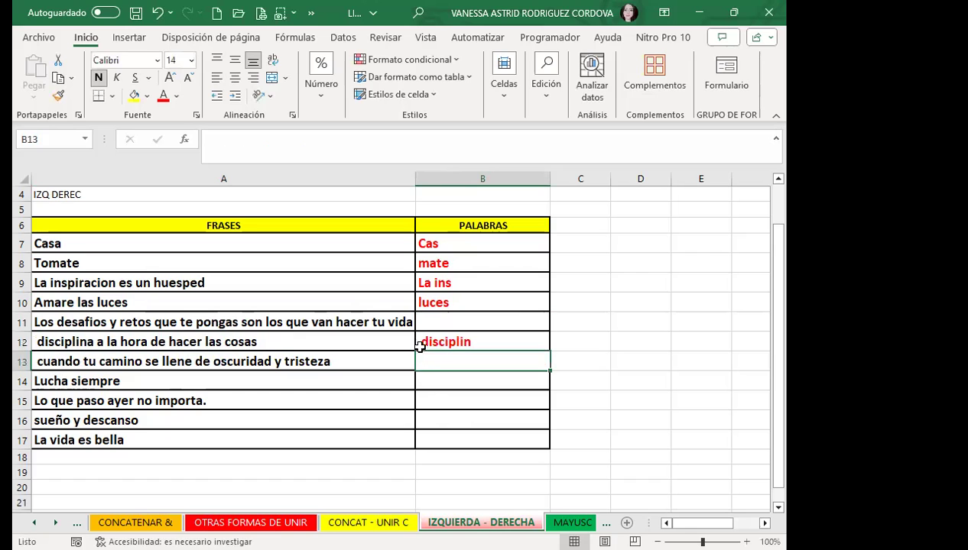
- Dismiss the replace-data warning and delete the doubled space before "las" in A12
{"action": "left_click_drag", "start_coordinate": [449, 352], "coordinate": [425, 334]}
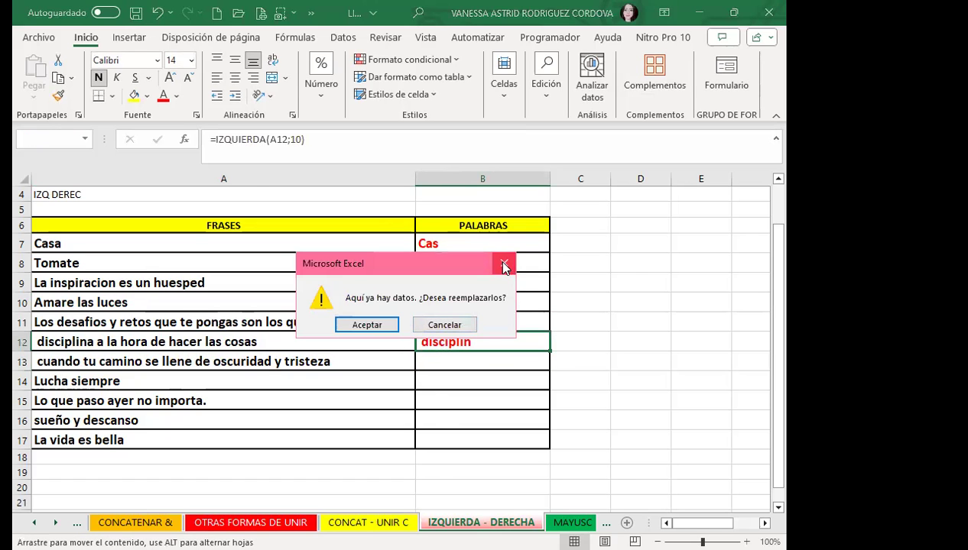
{"action": "left_click", "coordinate": [504, 263]}
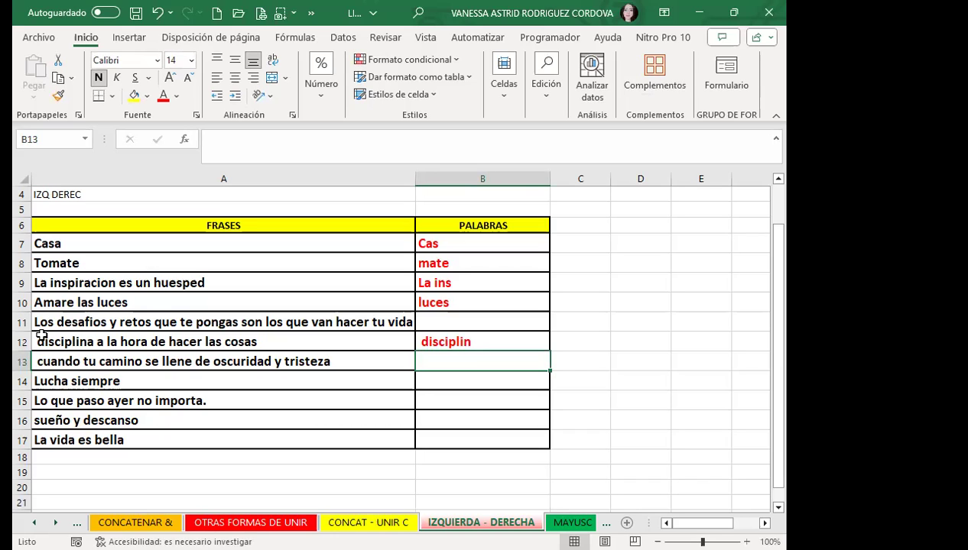
{"action": "double_click", "coordinate": [205, 341]}
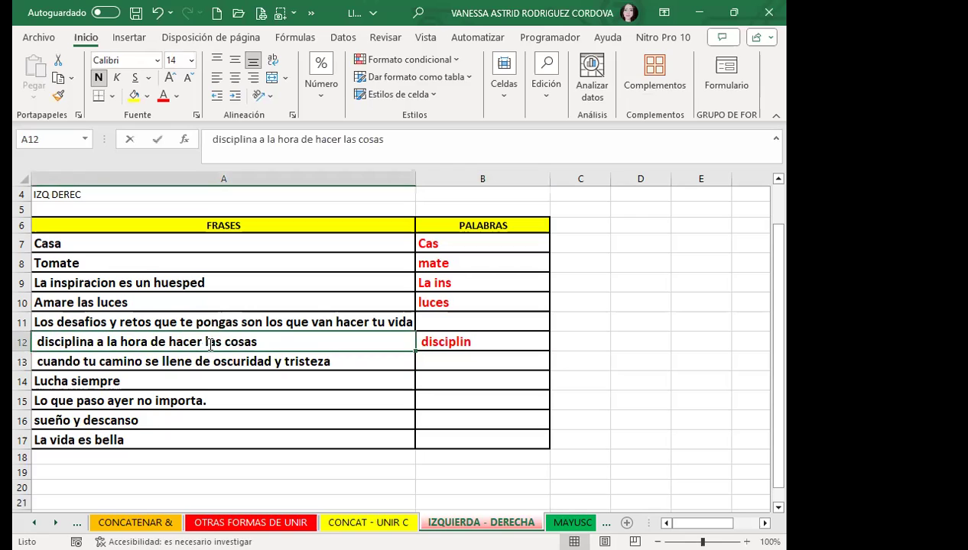
{"action": "key", "text": "Right"}
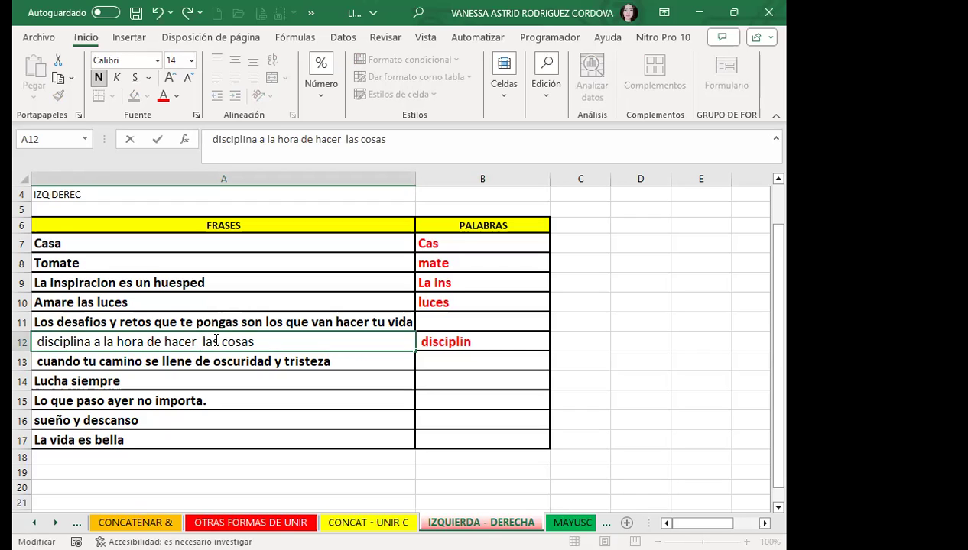
{"action": "key", "text": "BackSpace"}
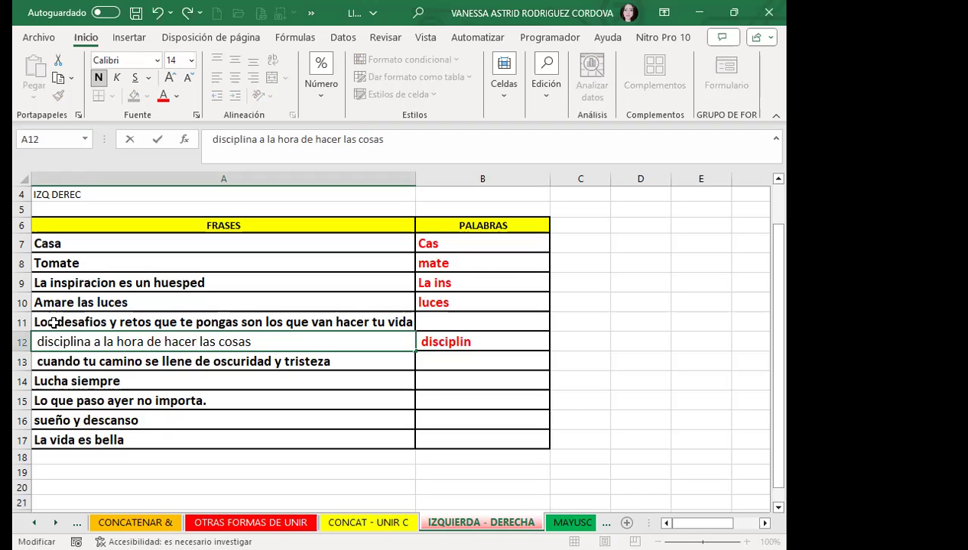
{"action": "key", "text": "ctrl+Return"}
{"action": "left_click", "coordinate": [123, 361]}
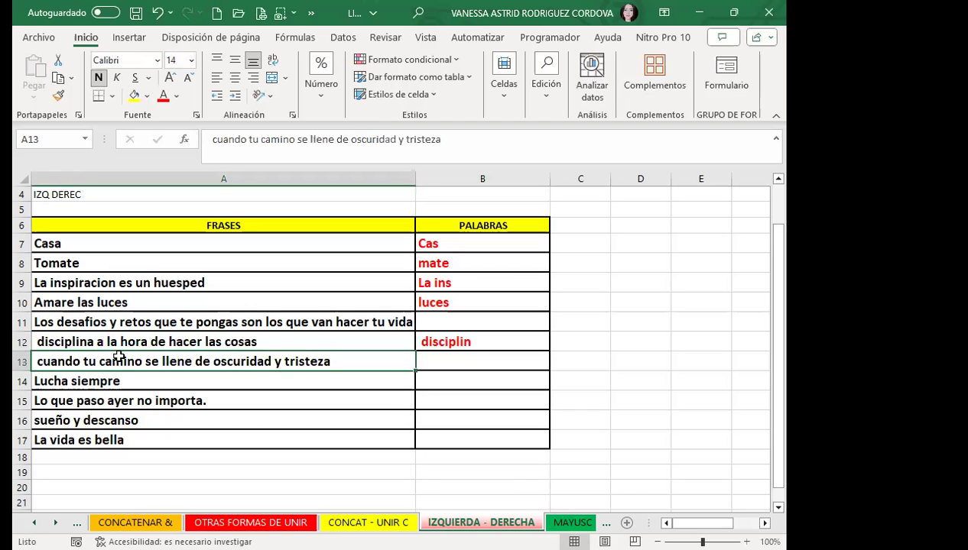
{"action": "left_click", "coordinate": [474, 343]}
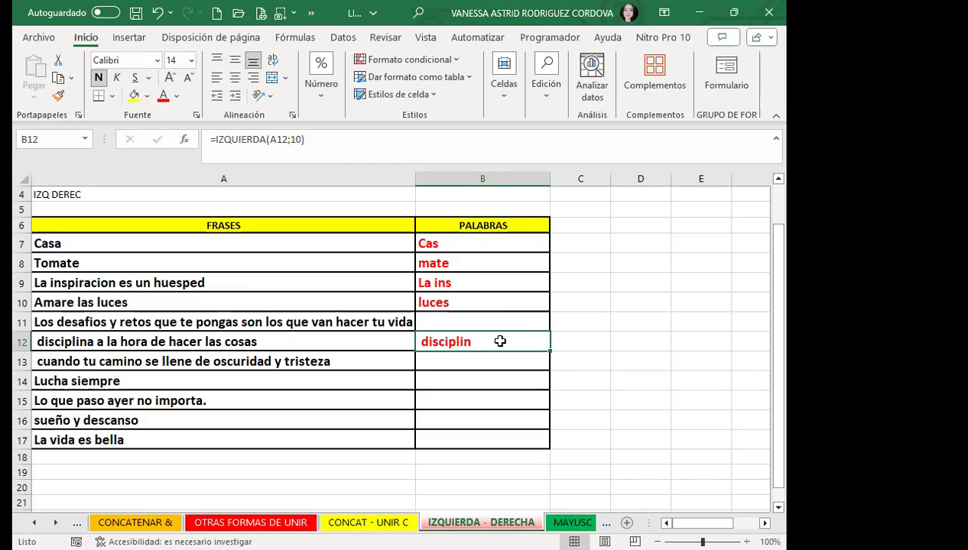
{"action": "double_click", "coordinate": [500, 341]}
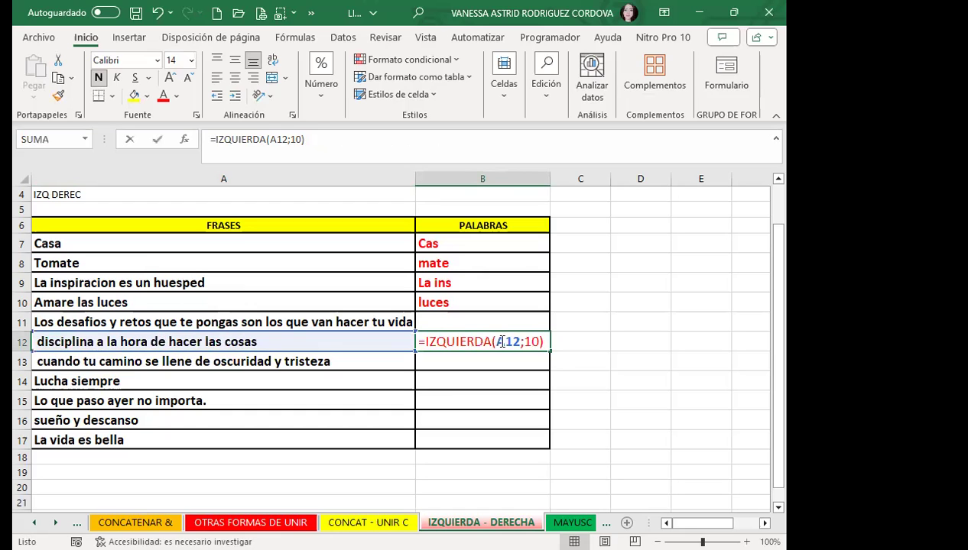
{"action": "key", "text": "BackSpace"}
{"action": "type", "text": "1"}
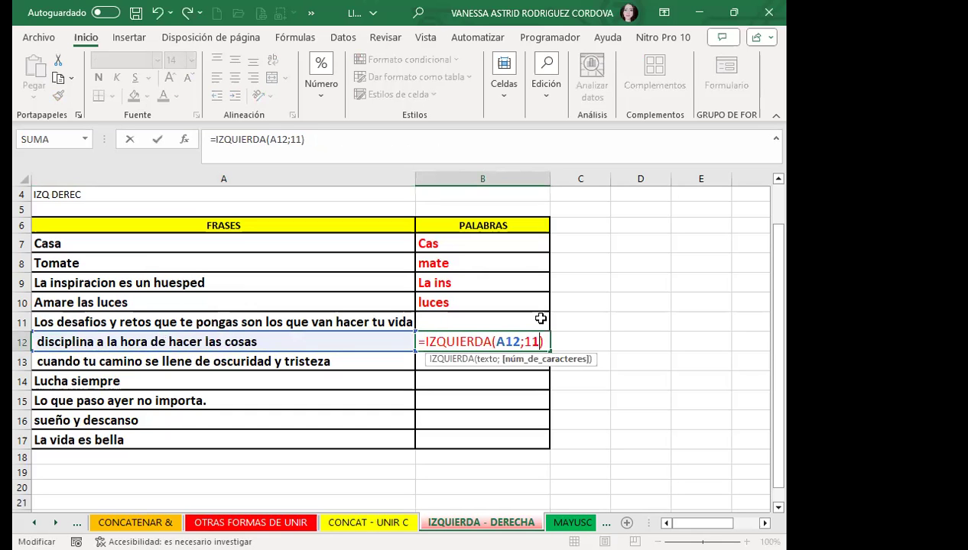
{"action": "key", "text": "Return"}
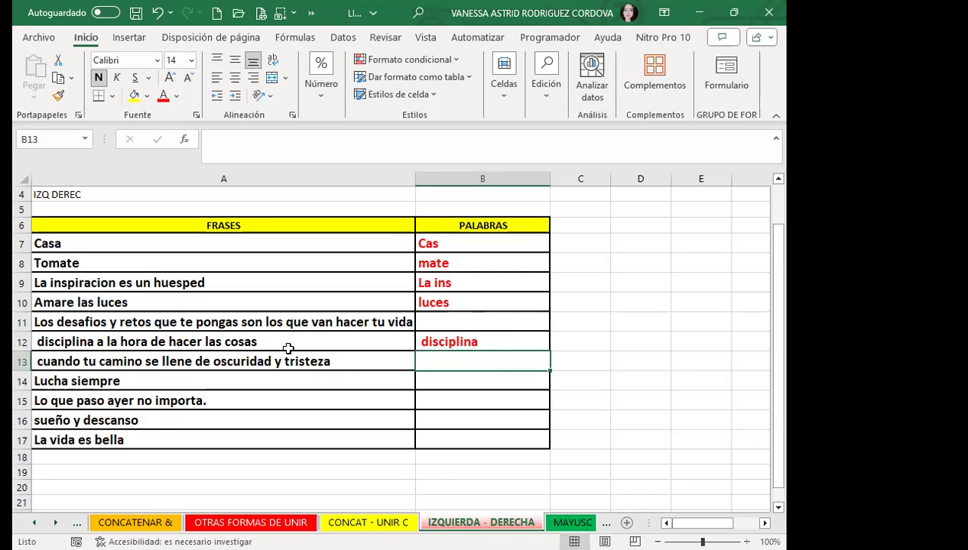
{"action": "left_click", "coordinate": [494, 342]}
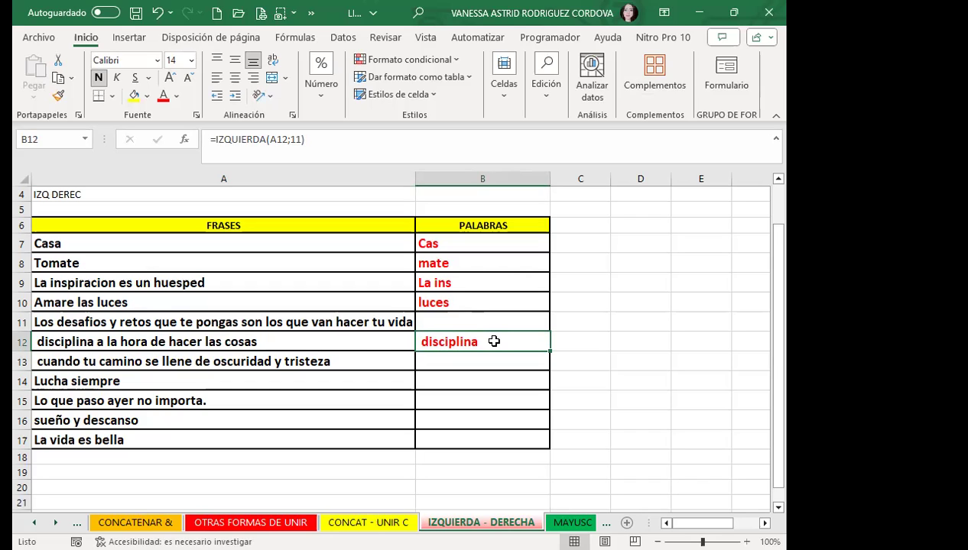
{"action": "left_click", "coordinate": [484, 316]}
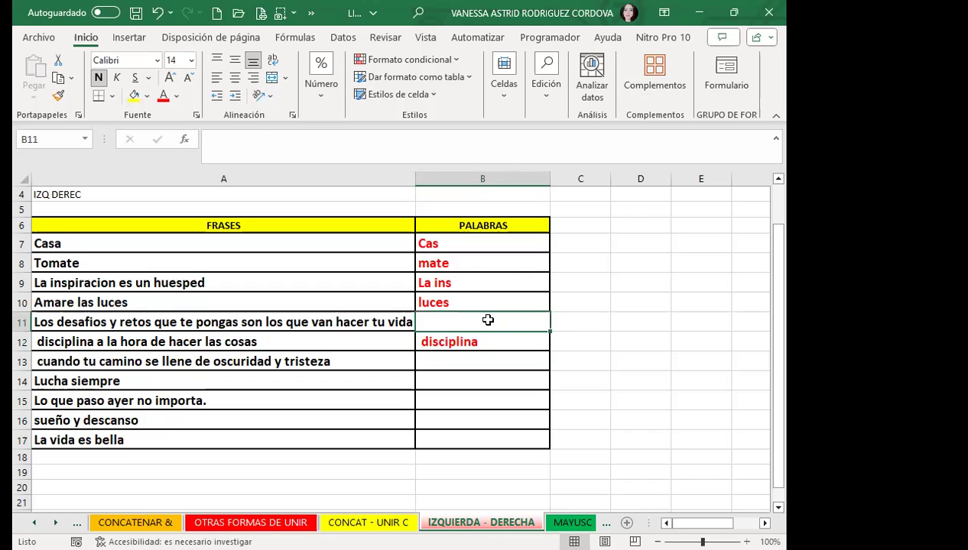
{"action": "left_click", "coordinate": [486, 301]}
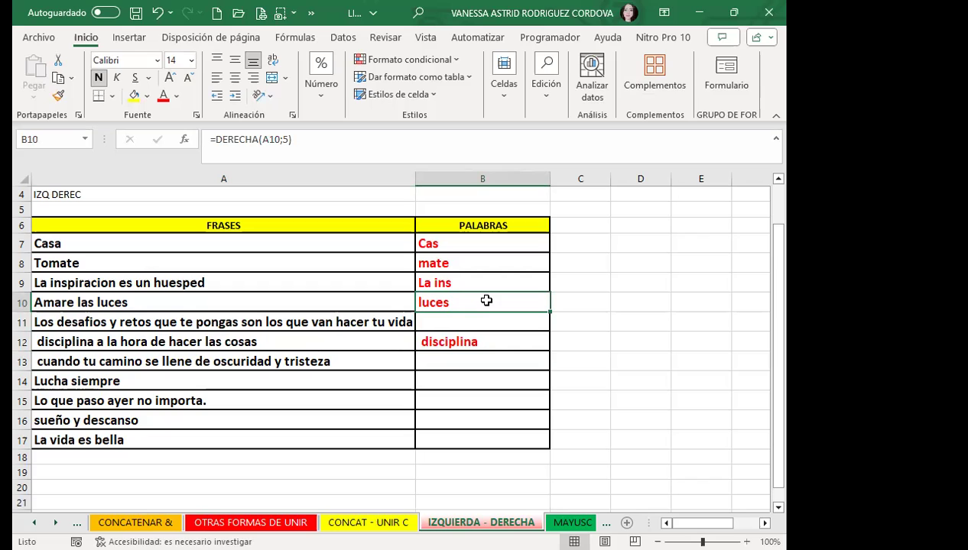
{"action": "left_click", "coordinate": [451, 365]}
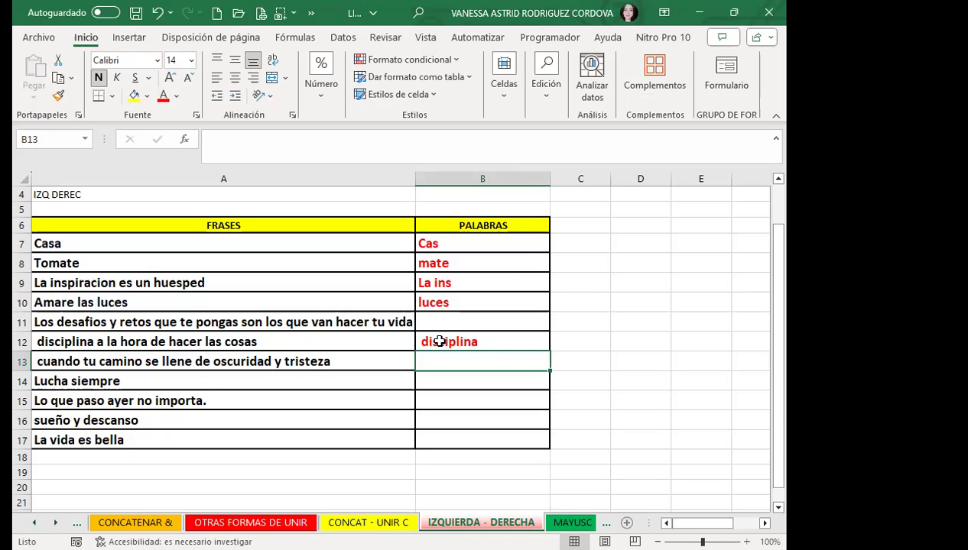
- Add two leading spaces to A12's phrase so B12 shows "discipli", then switch to MAYUSC - MINUSC
{"action": "left_click", "coordinate": [35, 336]}
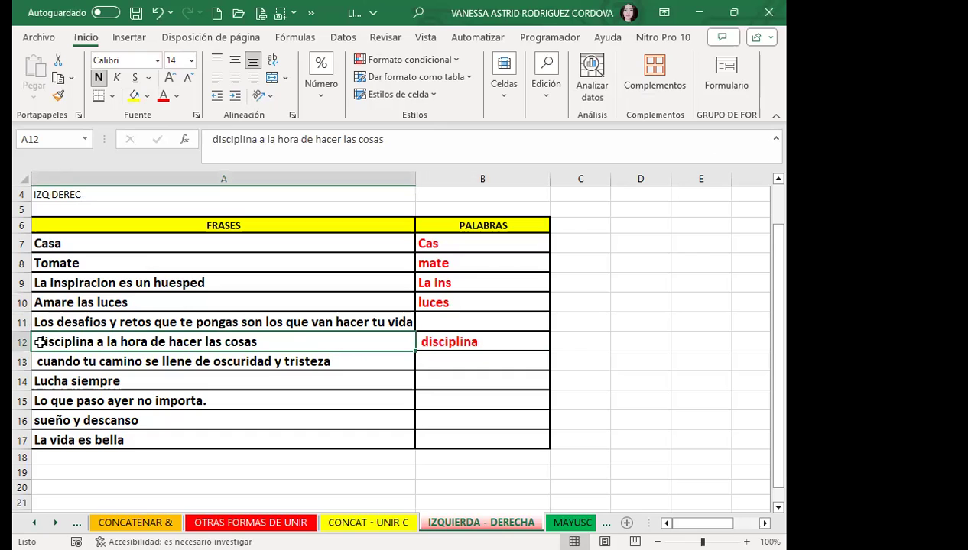
{"action": "double_click", "coordinate": [41, 341]}
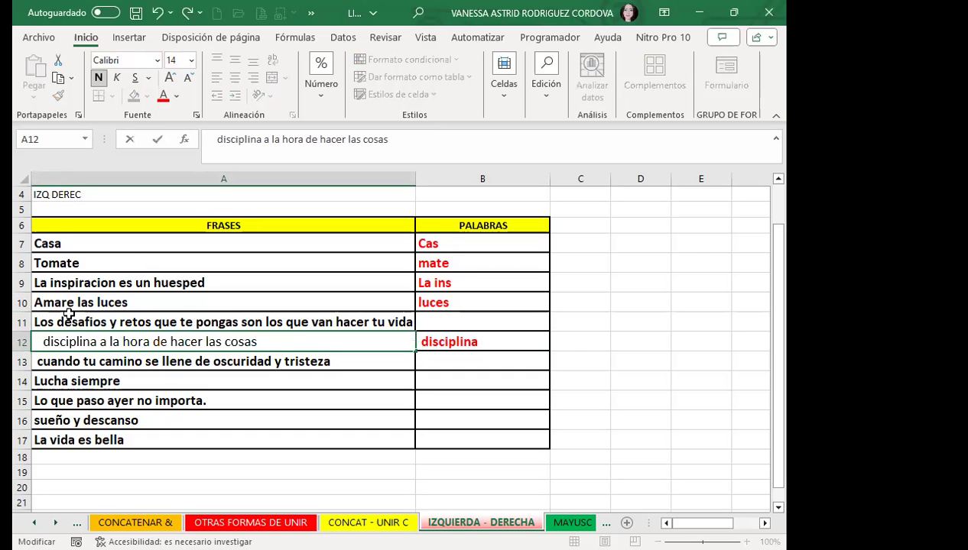
{"action": "key", "text": "Return"}
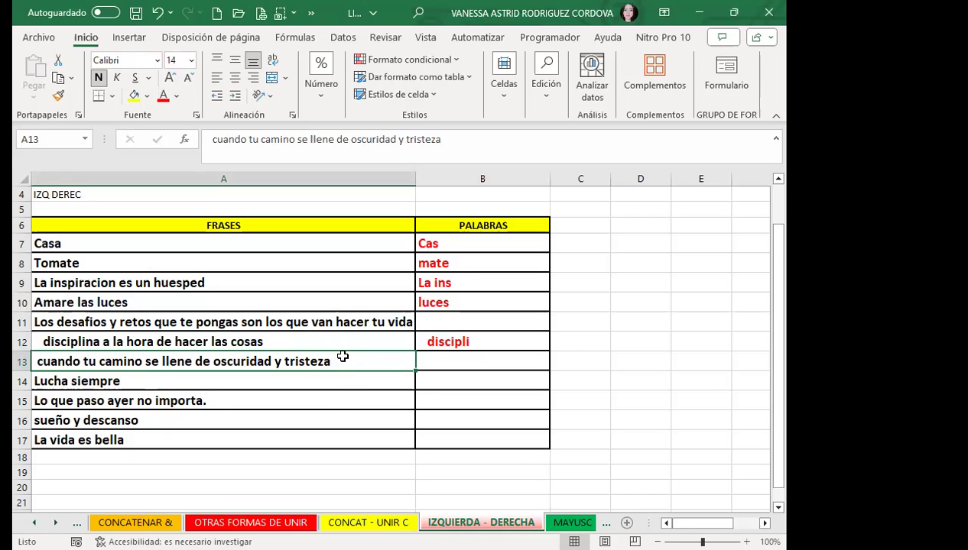
{"action": "left_click", "coordinate": [449, 359]}
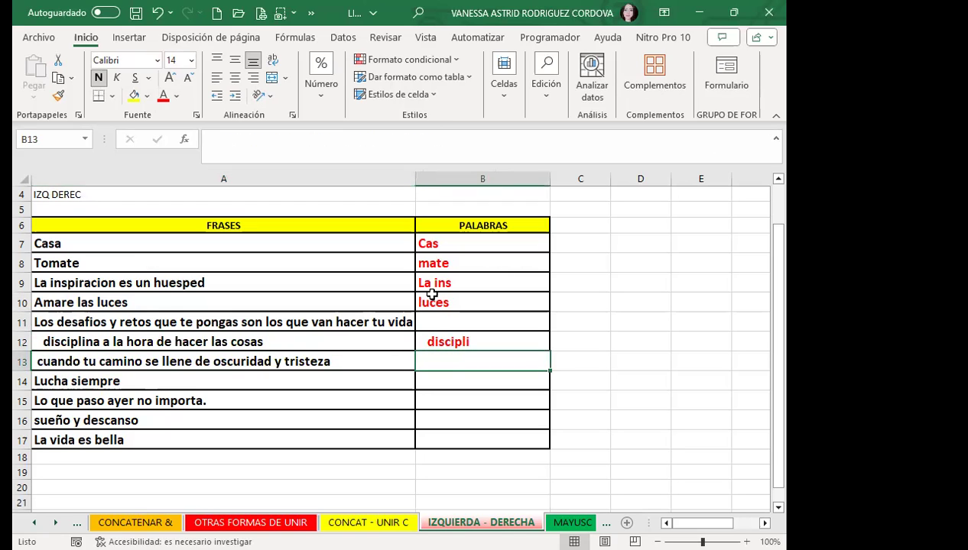
{"action": "left_click", "coordinate": [434, 304]}
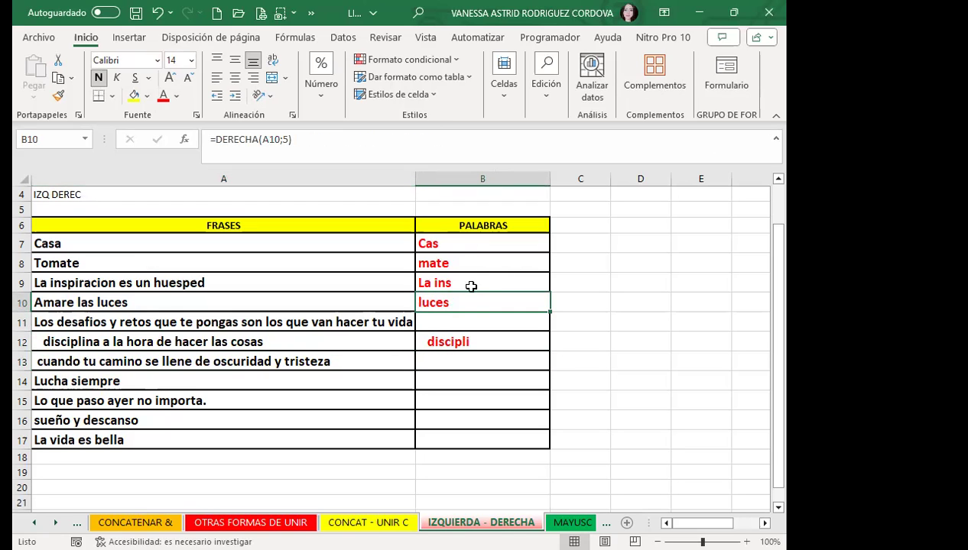
{"action": "left_click", "coordinate": [466, 339]}
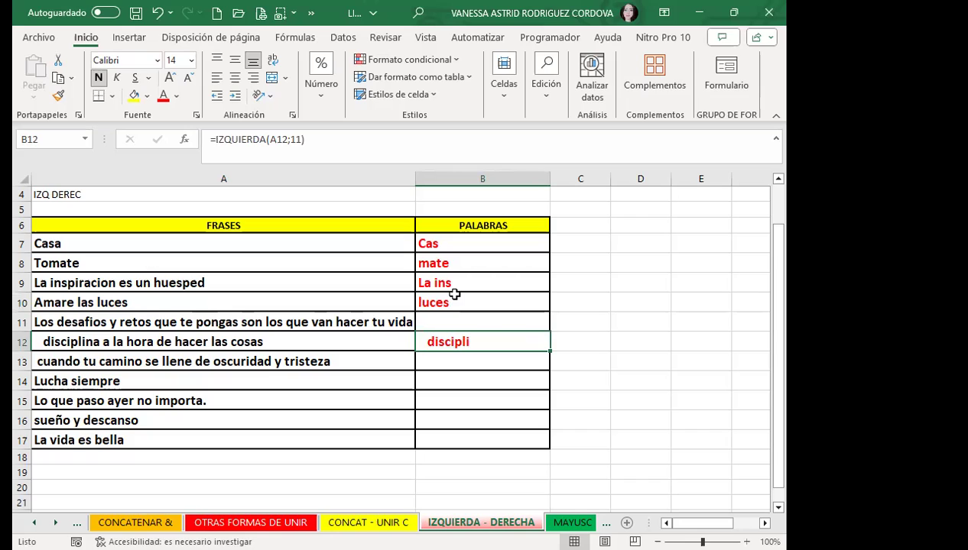
{"action": "left_click", "coordinate": [293, 321]}
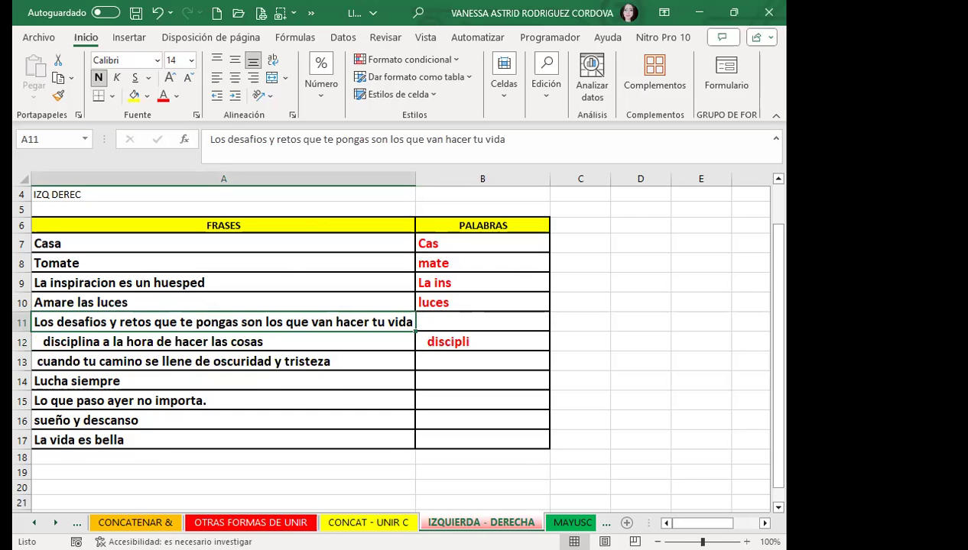
{"action": "key", "text": "ctrl+Page_Down"}
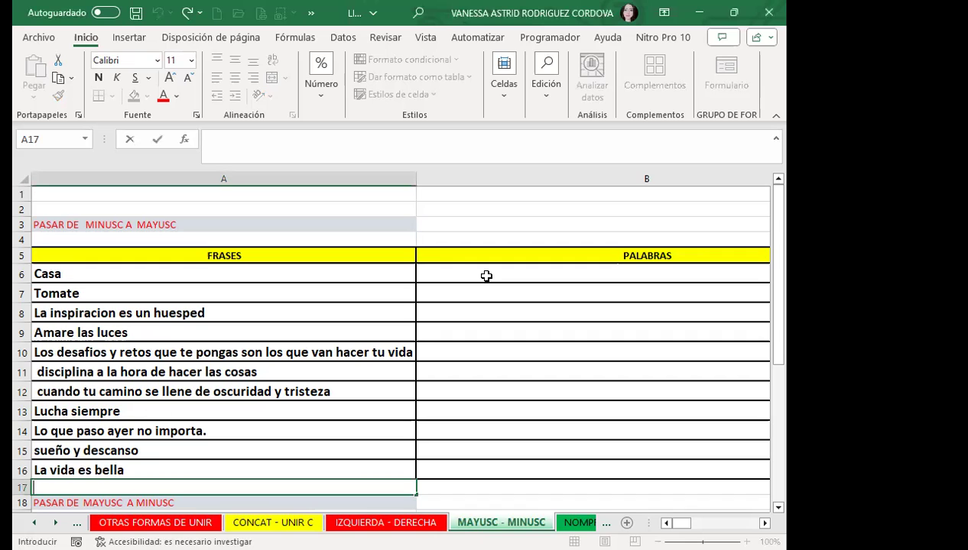
{"action": "left_click", "coordinate": [486, 276]}
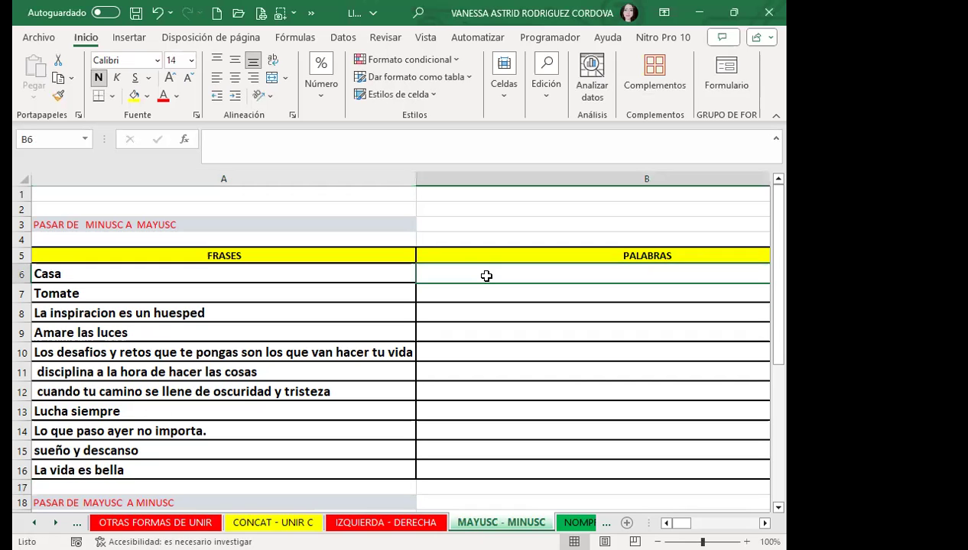
{"action": "type", "text": "="}
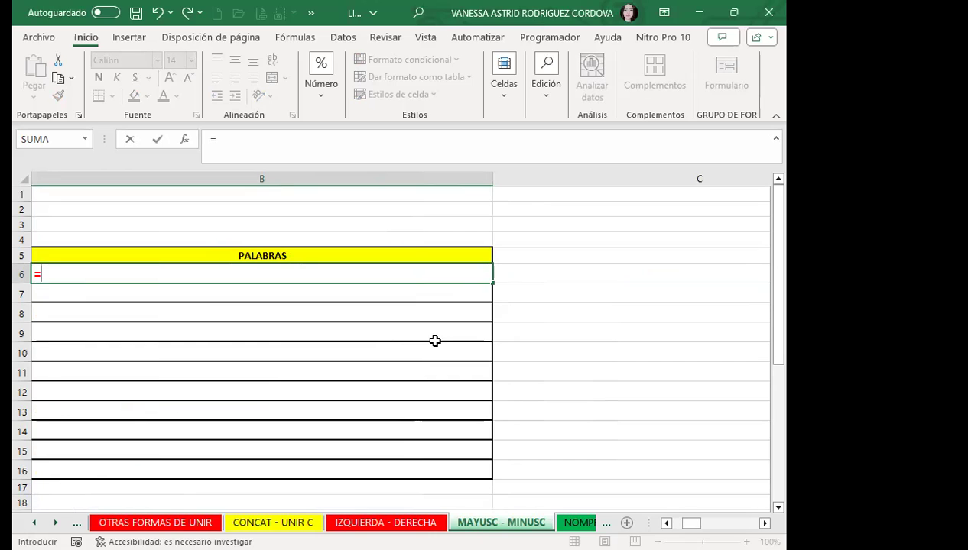
{"action": "key", "text": "Escape"}
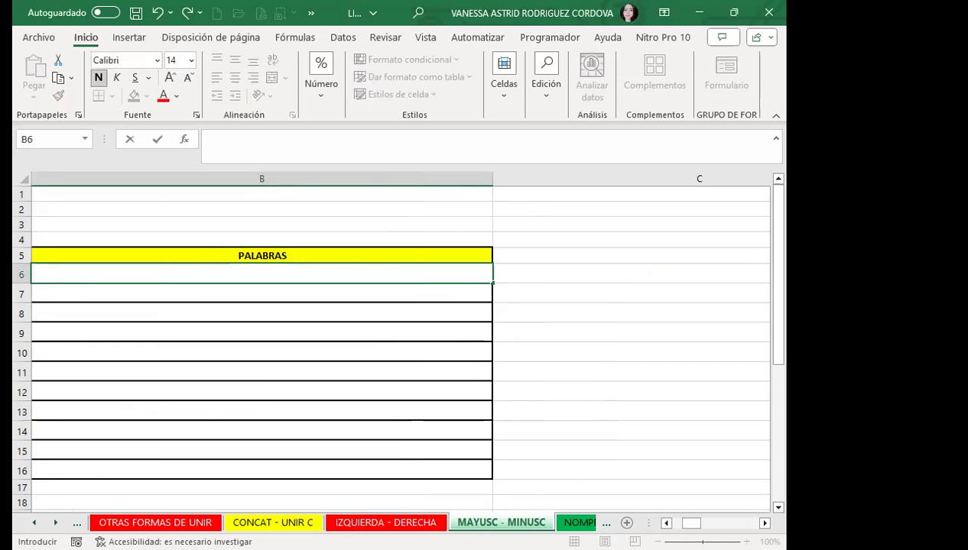
{"action": "left_click", "coordinate": [641, 332]}
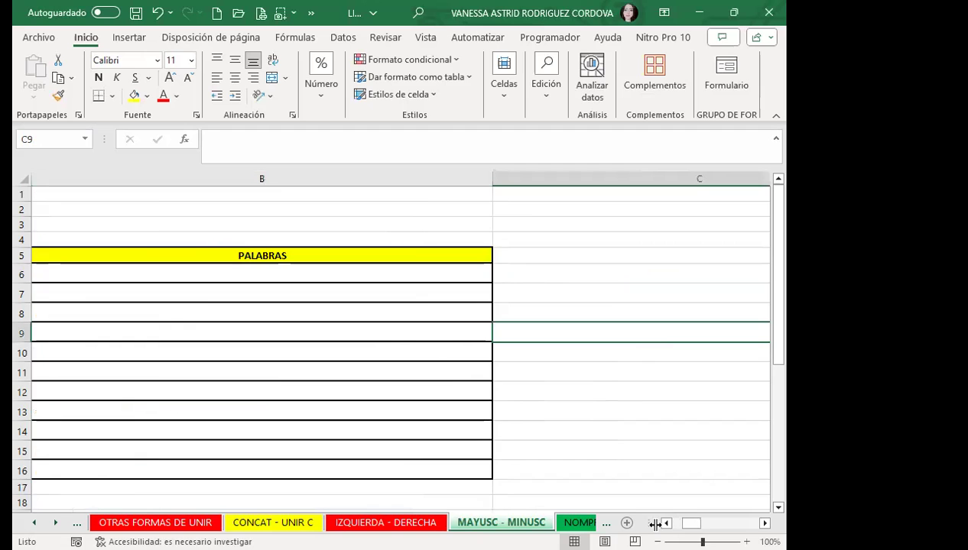
{"action": "scroll", "coordinate": [648, 533], "scroll_direction": "down", "scroll_amount": 2, "text": "ctrl"}
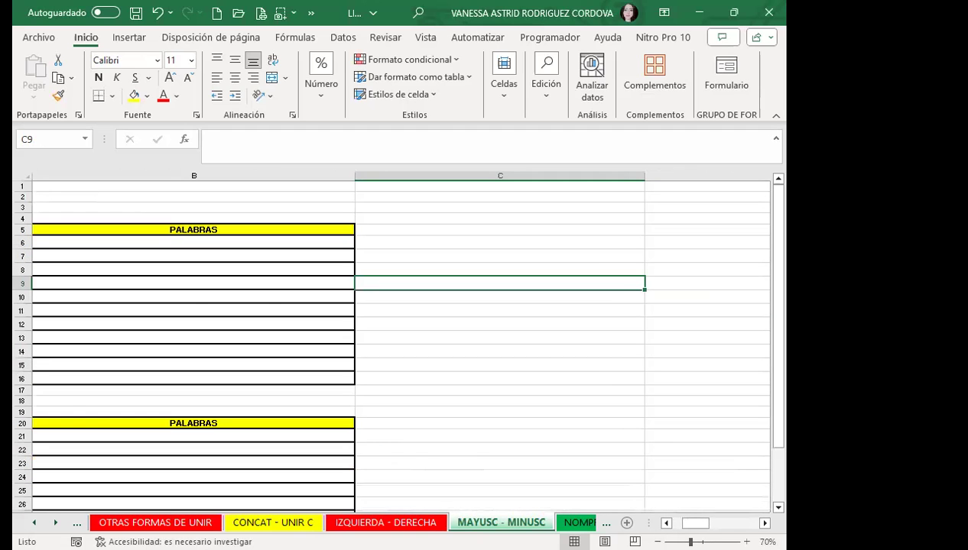
{"action": "left_click_drag", "start_coordinate": [693, 523], "coordinate": [685, 523]}
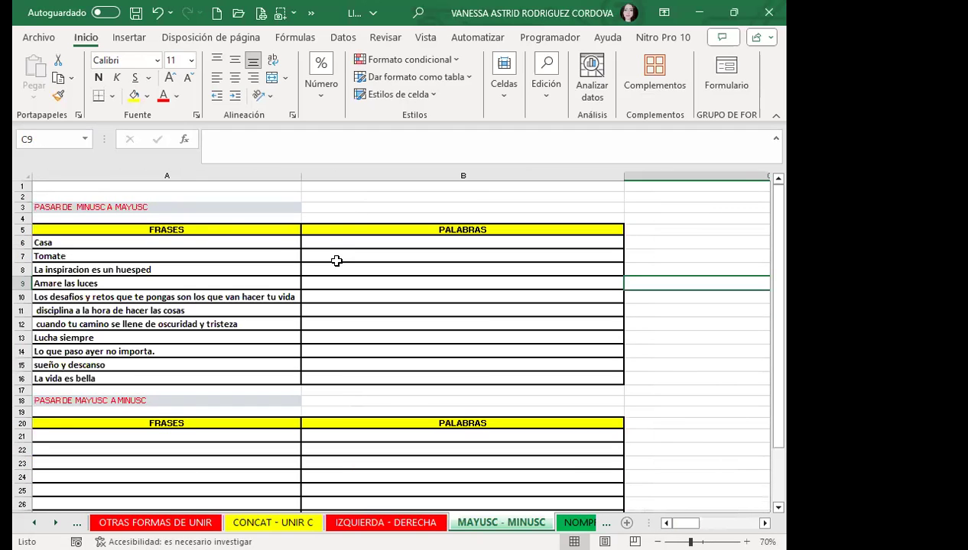
{"action": "left_click", "coordinate": [746, 542]}
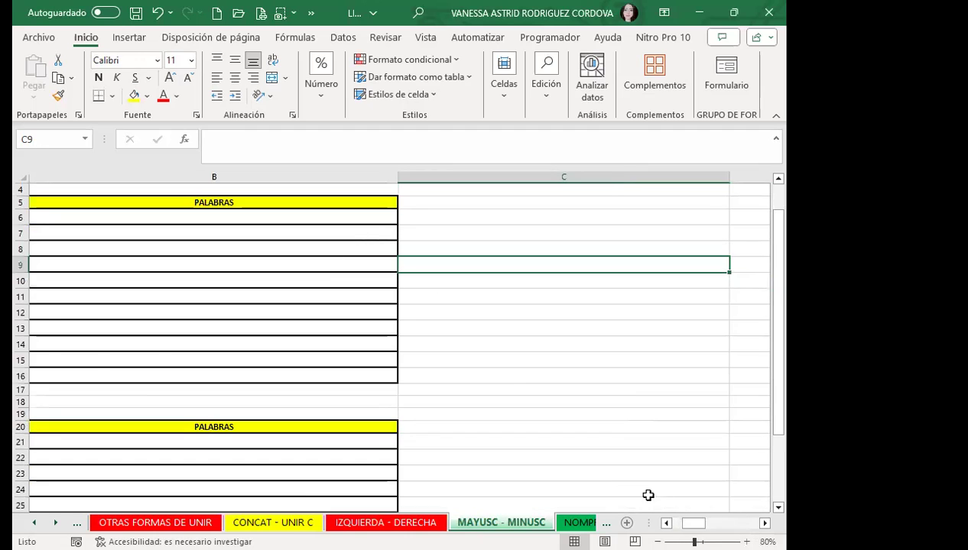
{"action": "left_click_drag", "start_coordinate": [692, 523], "coordinate": [680, 523]}
{"action": "left_click", "coordinate": [385, 221]}
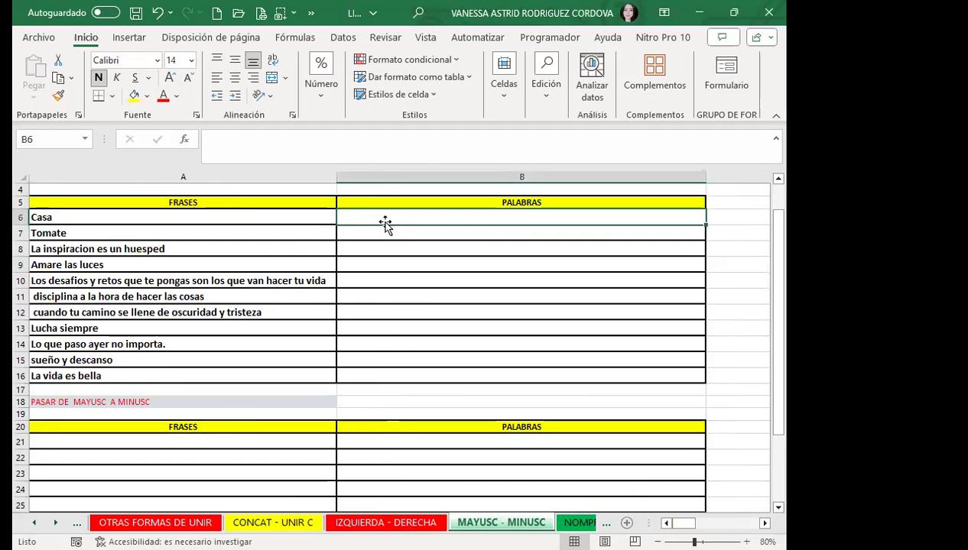
- Enter =MAYUSC(A6) in B6 and fill it down to B16
{"action": "type", "text": "="}
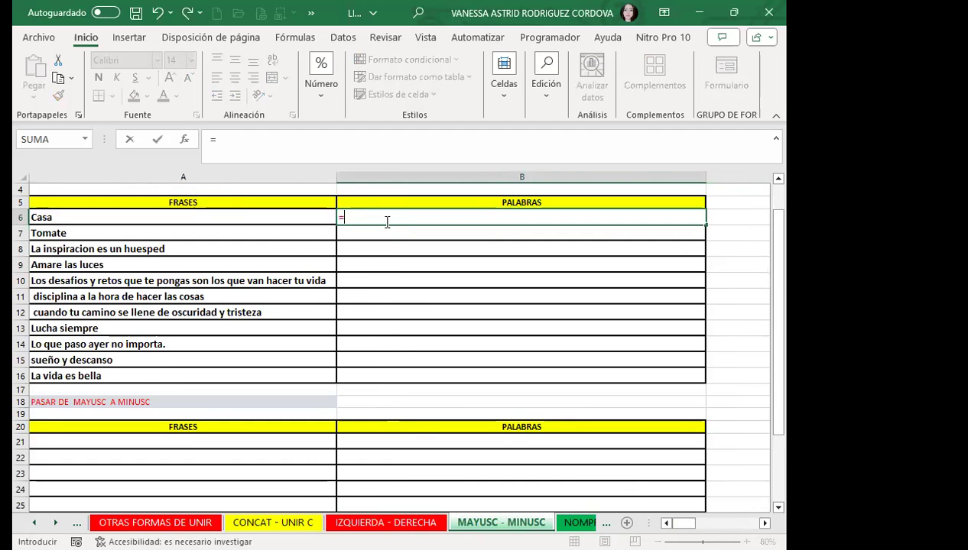
{"action": "type", "text": "M"}
{"action": "type", "text": "A"}
{"action": "left_click", "coordinate": [386, 326]}
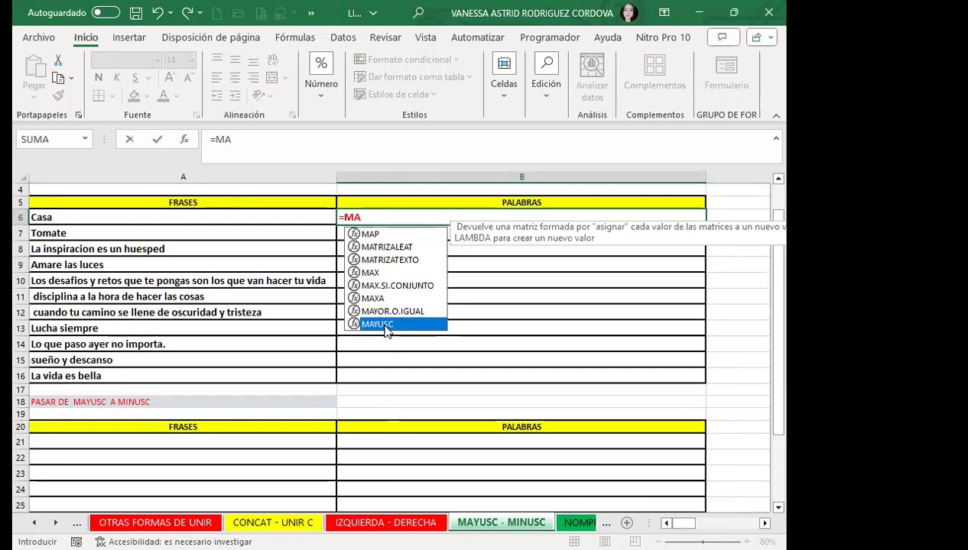
{"action": "double_click", "coordinate": [384, 325]}
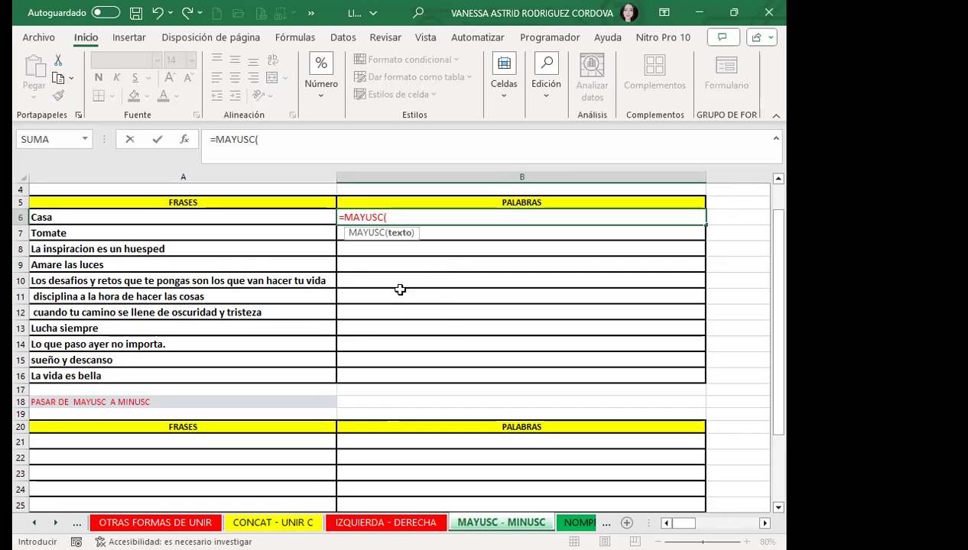
{"action": "left_click", "coordinate": [203, 216]}
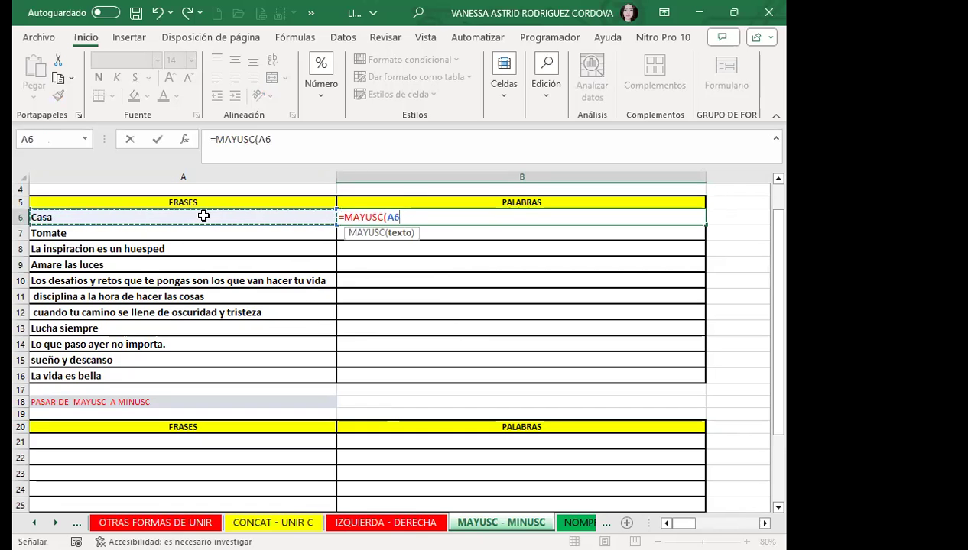
{"action": "key", "text": "Return"}
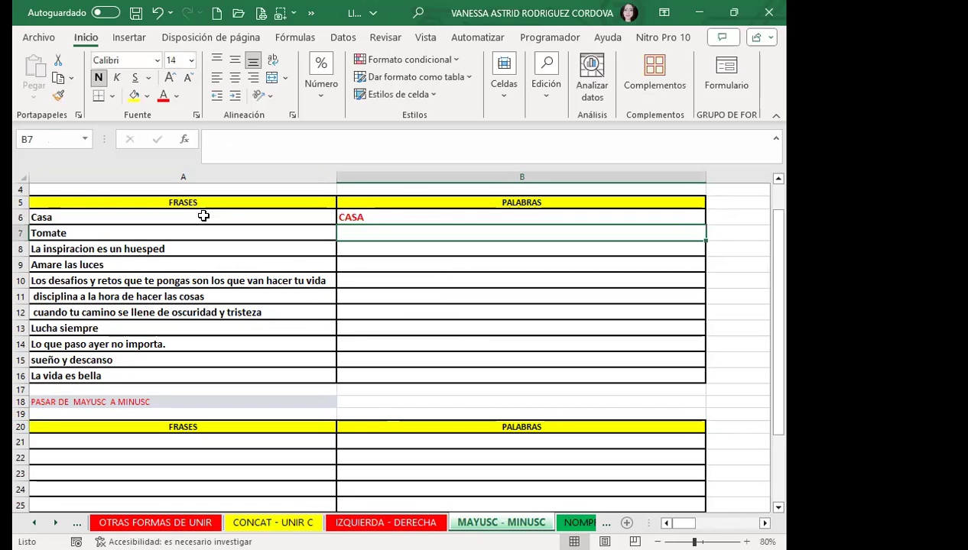
{"action": "left_click", "coordinate": [380, 216]}
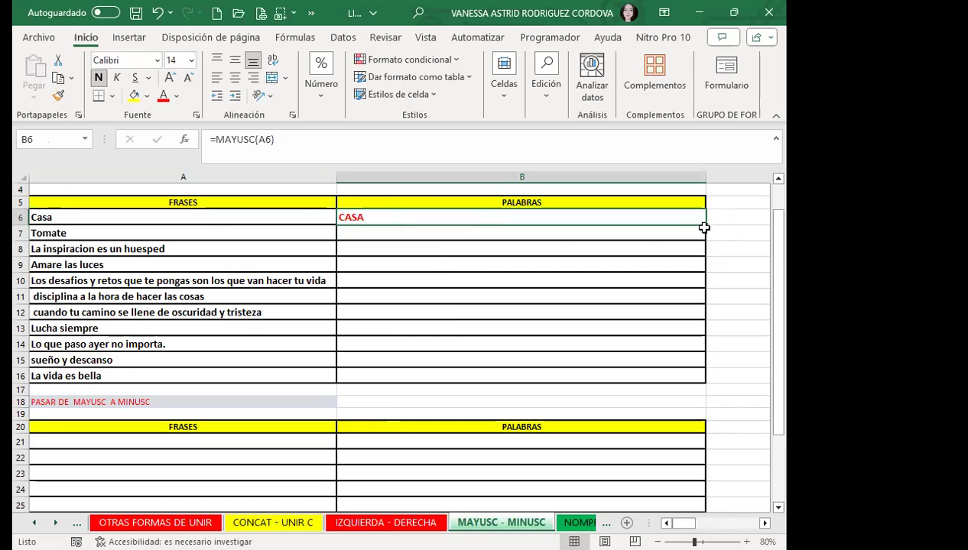
{"action": "double_click", "coordinate": [706, 224]}
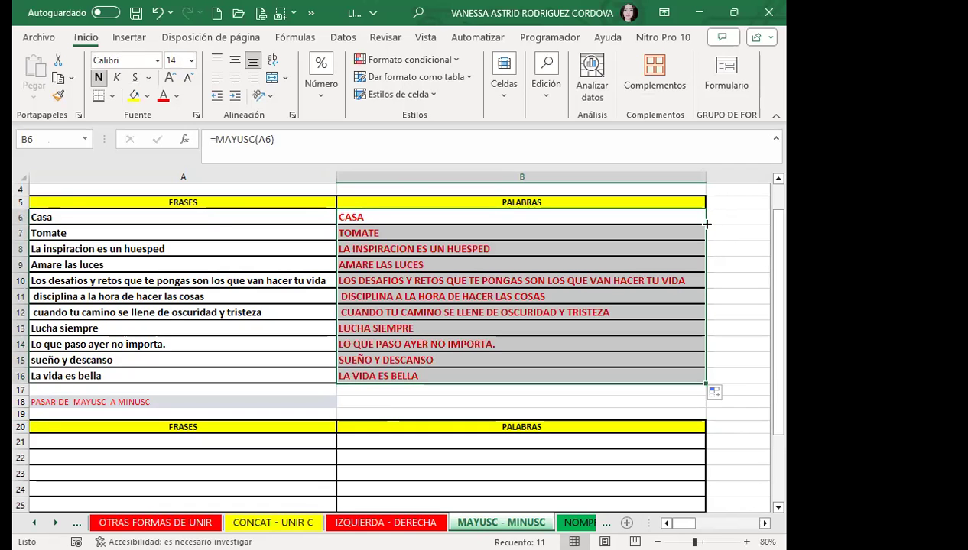
{"action": "left_click", "coordinate": [492, 283]}
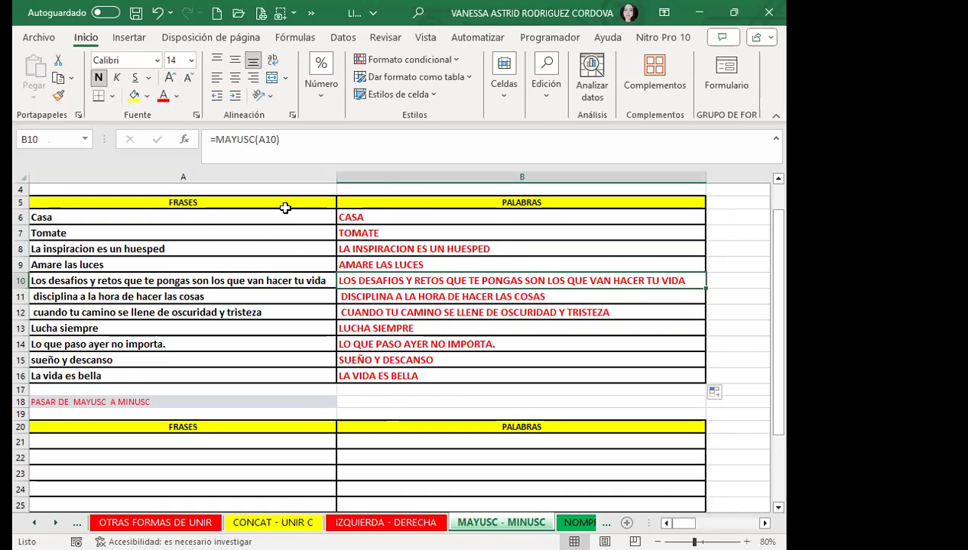
- Copy the uppercase results B6:B16 and paste them as formulas starting at A21
{"action": "left_click", "coordinate": [357, 217]}
{"action": "left_click_drag", "start_coordinate": [357, 217], "coordinate": [357, 374]}
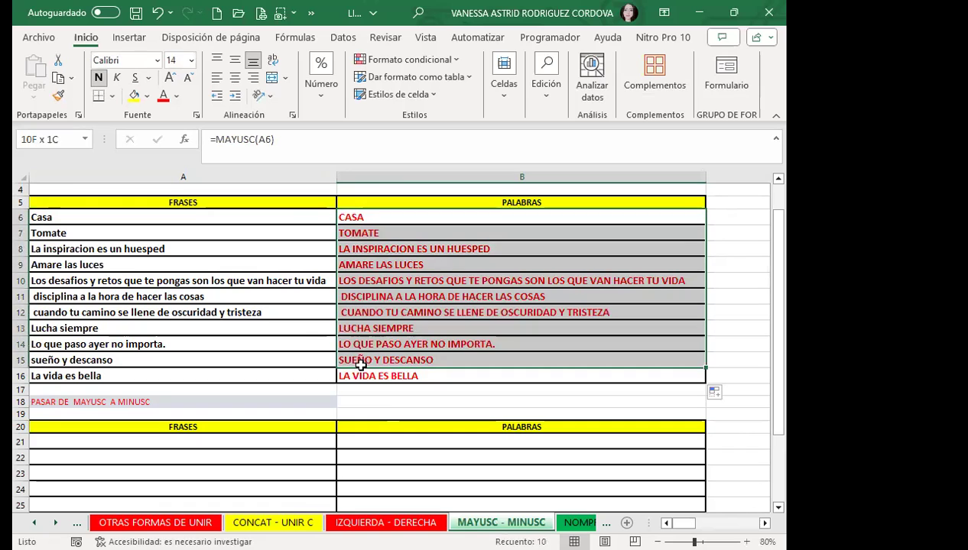
{"action": "left_click", "coordinate": [58, 77]}
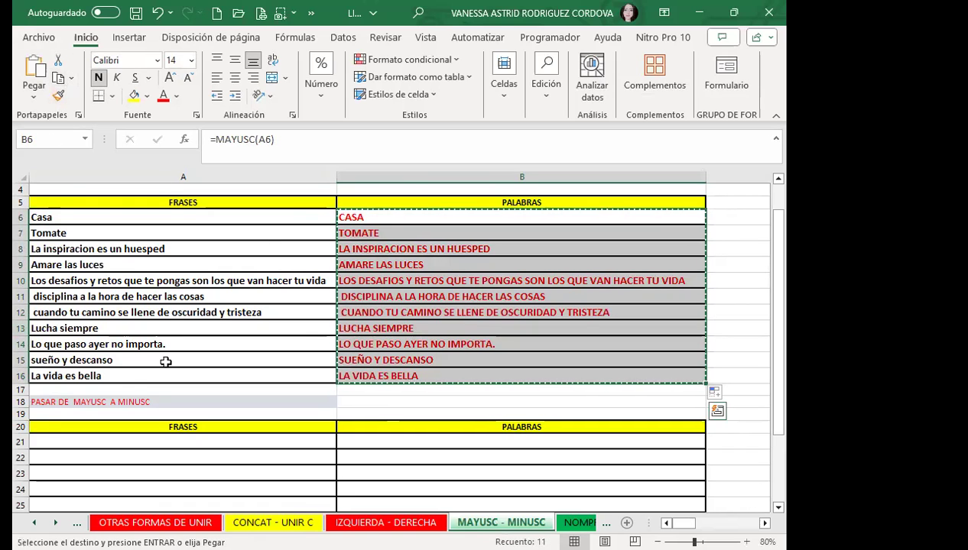
{"action": "scroll", "coordinate": [89, 334], "scroll_direction": "down", "scroll_amount": 2}
{"action": "left_click", "coordinate": [95, 334]}
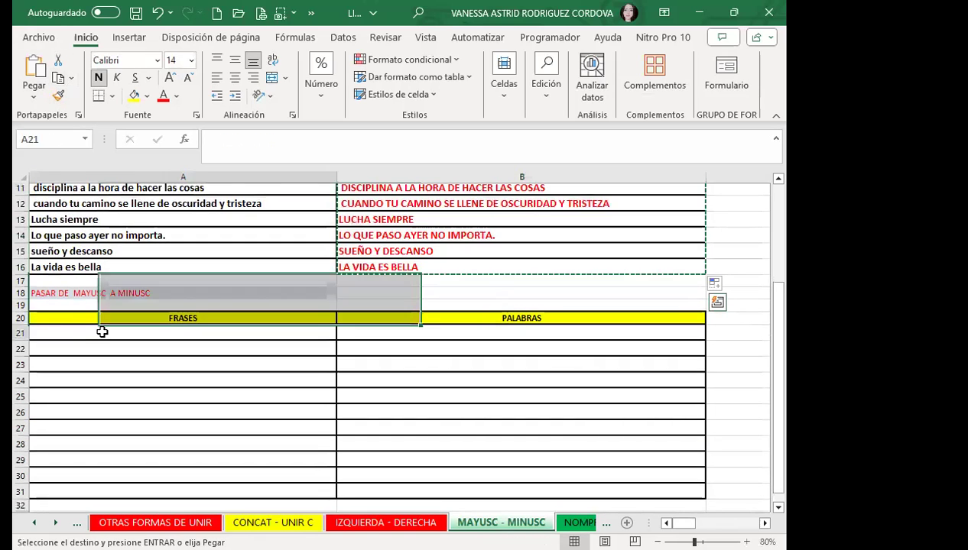
{"action": "left_click", "coordinate": [33, 69]}
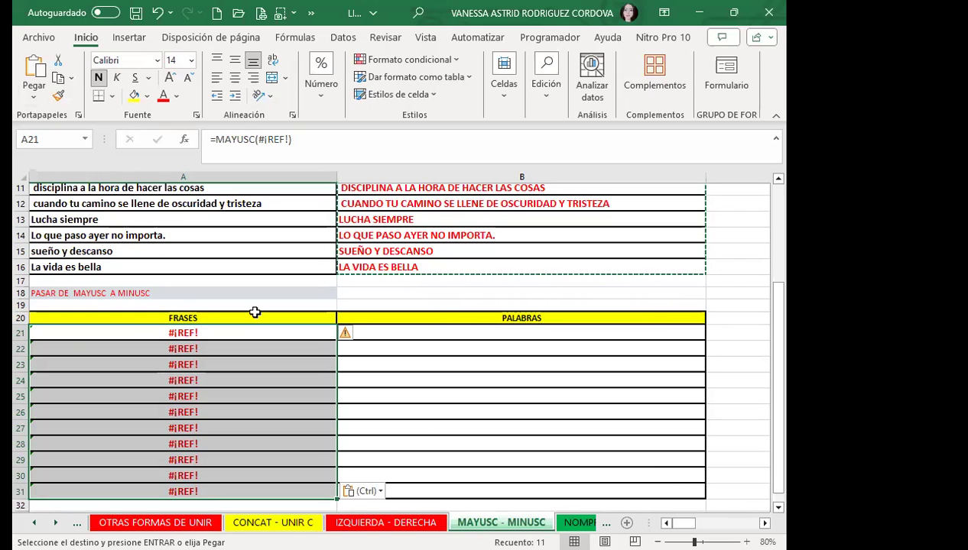
- Delete the #¡REF! errors from A21:A31 and return to the top of the sheet
{"action": "key", "text": "Delete"}
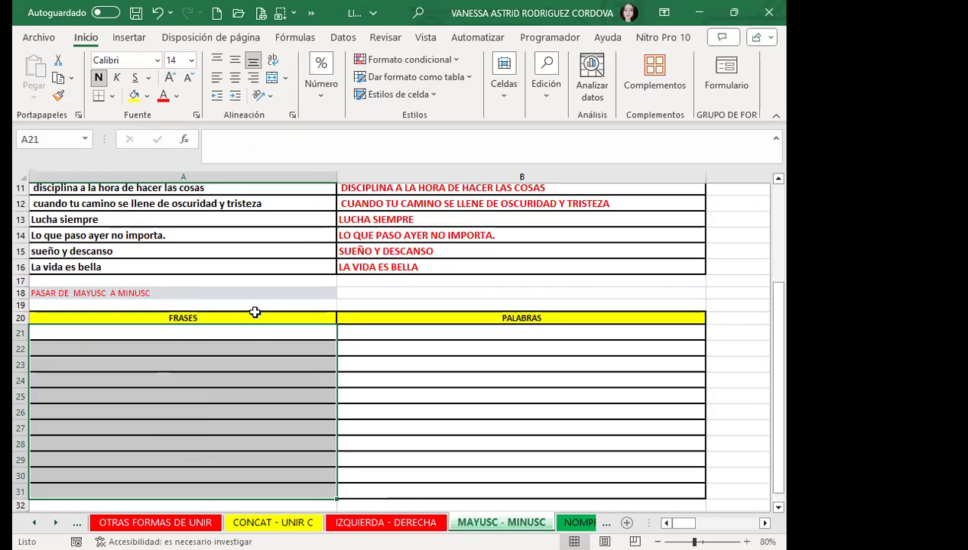
{"action": "left_click", "coordinate": [255, 328]}
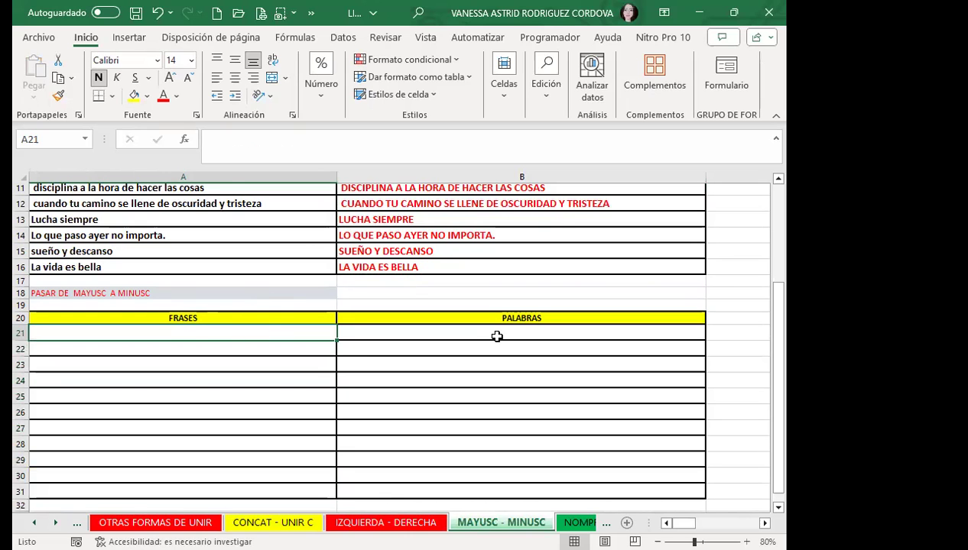
{"action": "scroll", "coordinate": [493, 335], "scroll_direction": "up", "scroll_amount": 1}
{"action": "scroll", "coordinate": [493, 335], "scroll_direction": "up", "scroll_amount": 3}
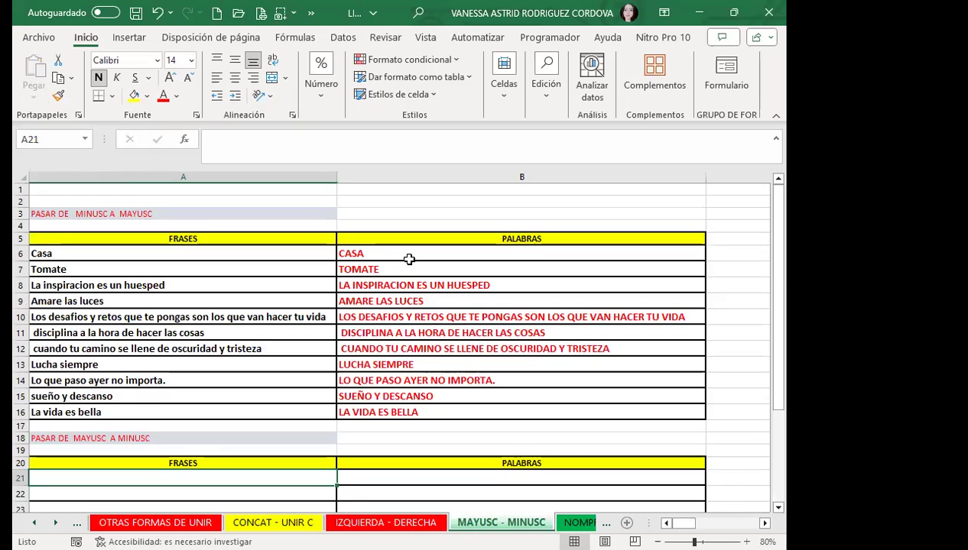
- Copy the uppercase phrases B6:B16 and paste them into A21 as values only
{"action": "left_click_drag", "start_coordinate": [409, 260], "coordinate": [420, 426]}
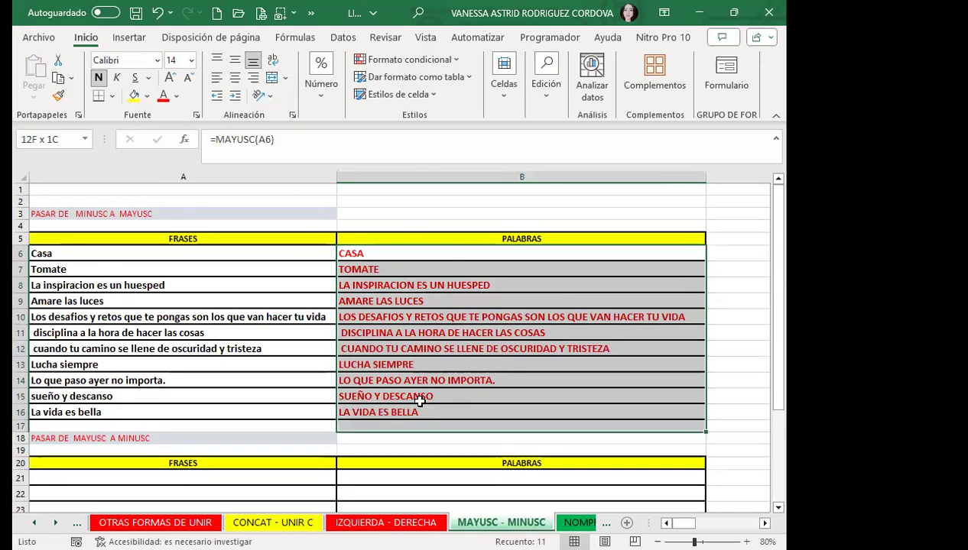
{"action": "scroll", "coordinate": [394, 370], "scroll_direction": "down", "scroll_amount": 1}
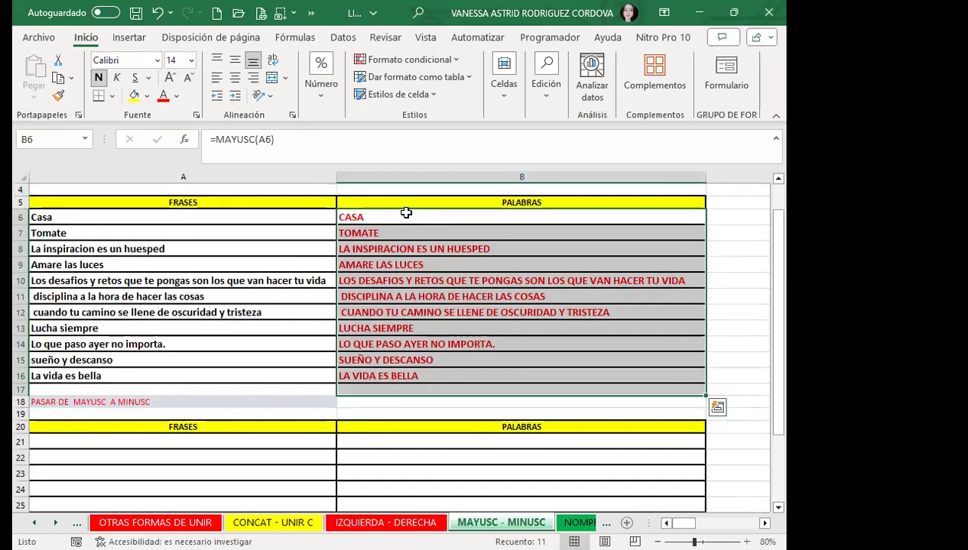
{"action": "left_click_drag", "start_coordinate": [406, 212], "coordinate": [442, 380]}
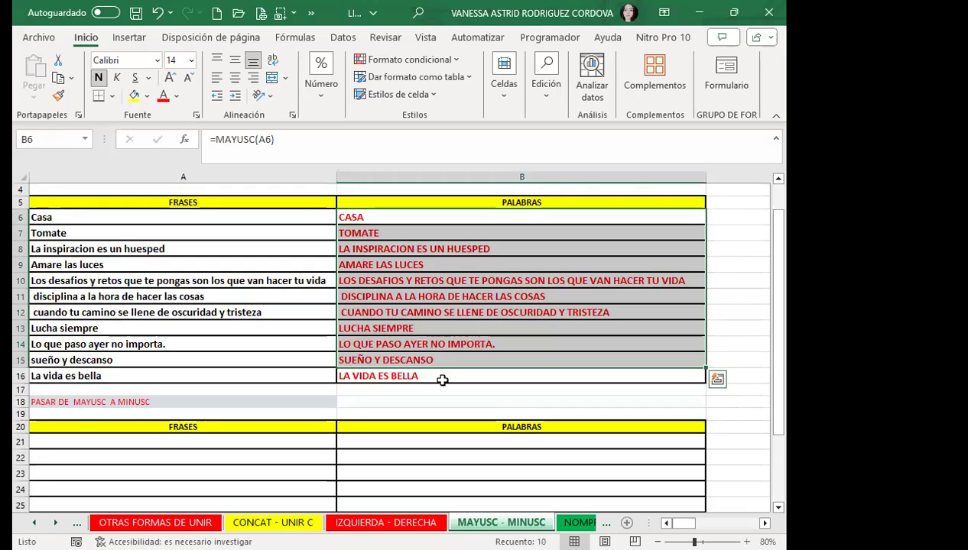
{"action": "left_click", "coordinate": [384, 374], "text": "shift"}
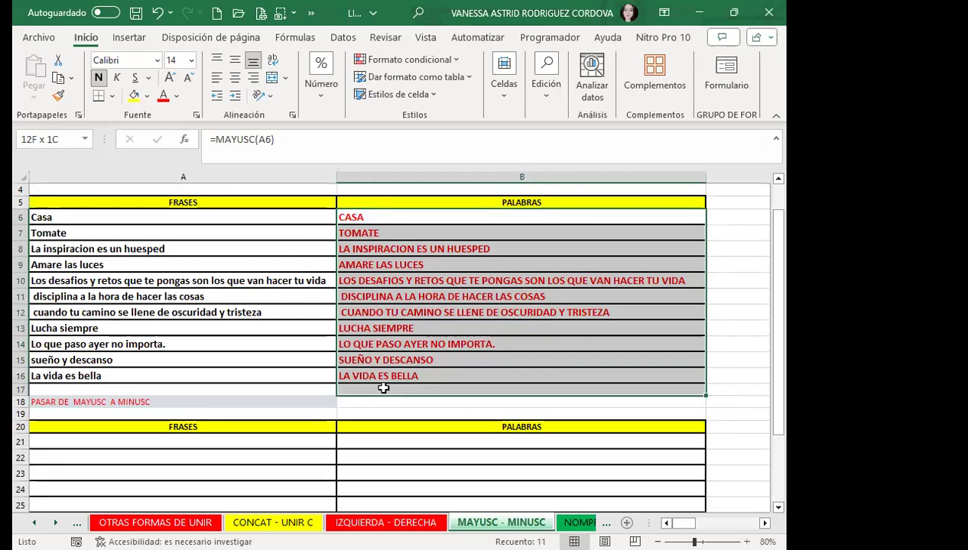
{"action": "key", "text": "ctrl+c"}
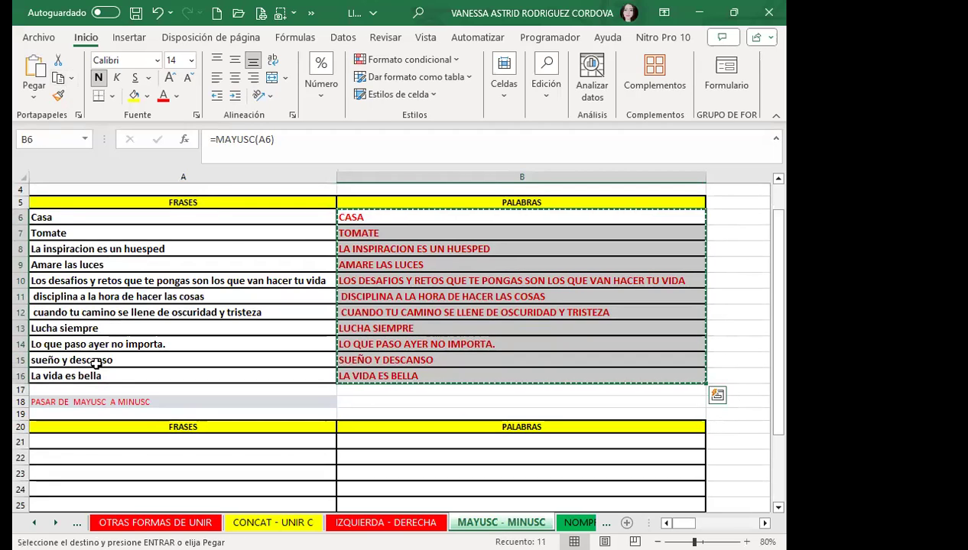
{"action": "scroll", "coordinate": [117, 378], "scroll_direction": "down", "scroll_amount": 2}
{"action": "left_click", "coordinate": [117, 370]}
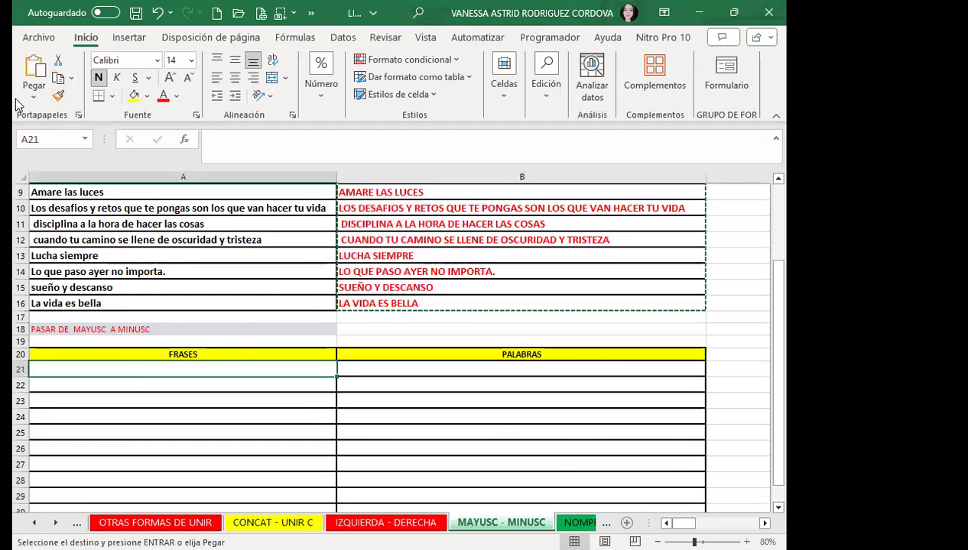
{"action": "left_click", "coordinate": [32, 101]}
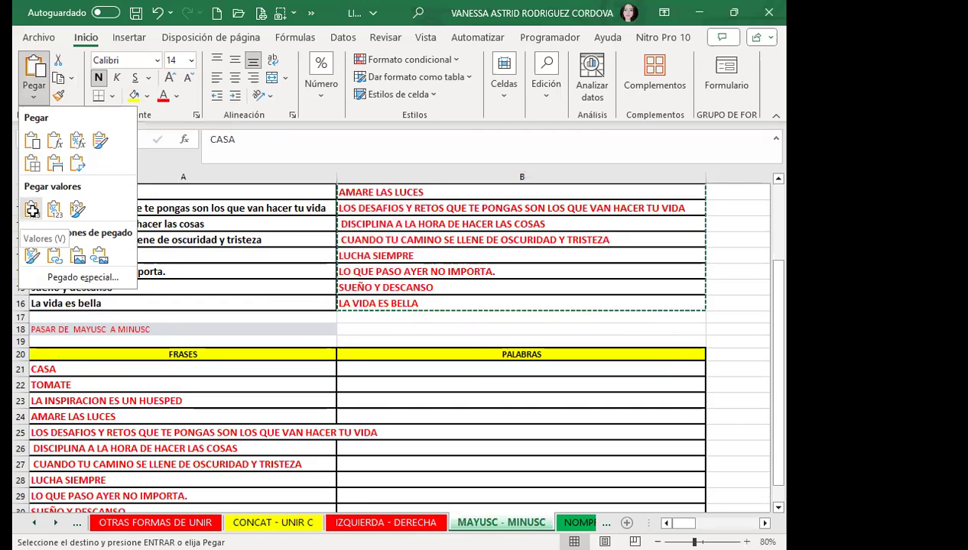
{"action": "left_click", "coordinate": [33, 214]}
- Confirm A21 (CASA) and A22 (TOMATE) are plain text and widen column A to about 83.43
{"action": "left_click", "coordinate": [143, 370]}
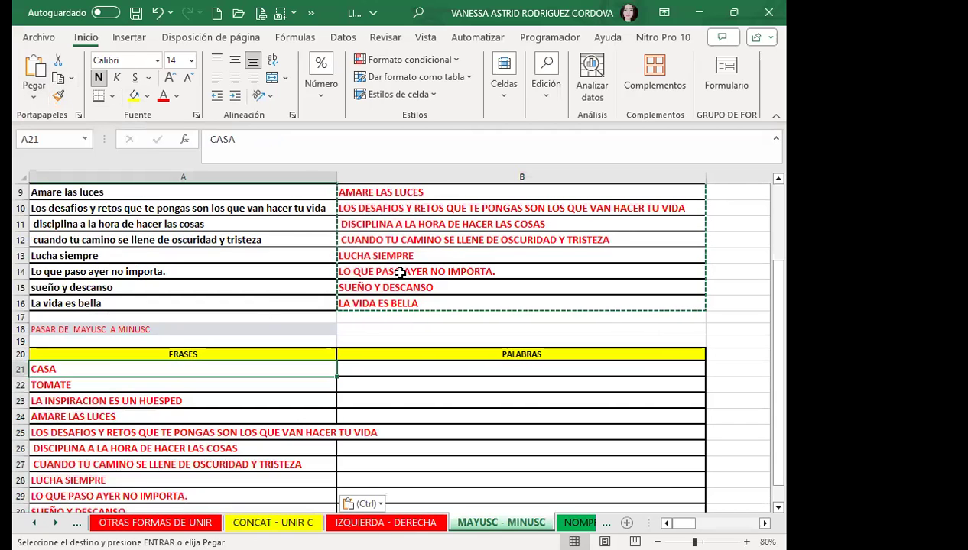
{"action": "left_click", "coordinate": [399, 271]}
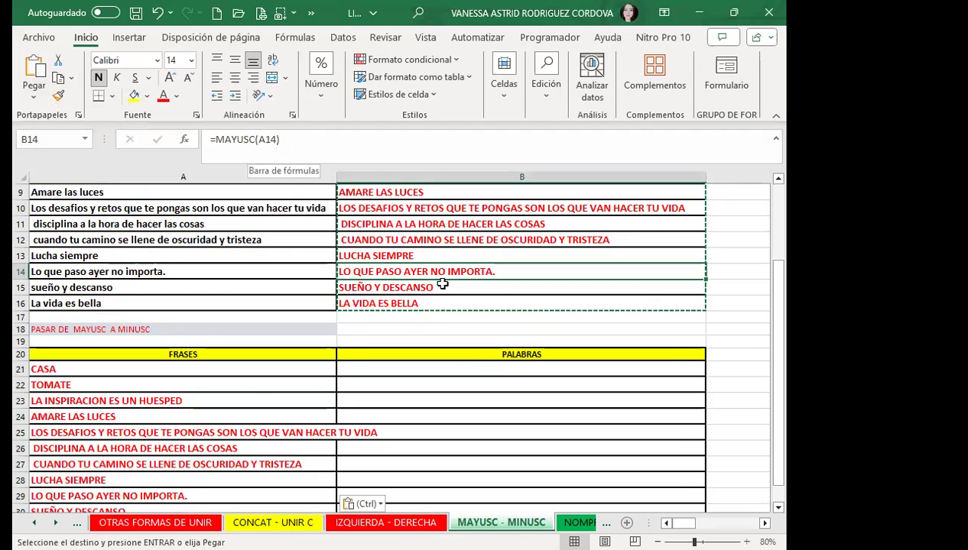
{"action": "left_click", "coordinate": [178, 376]}
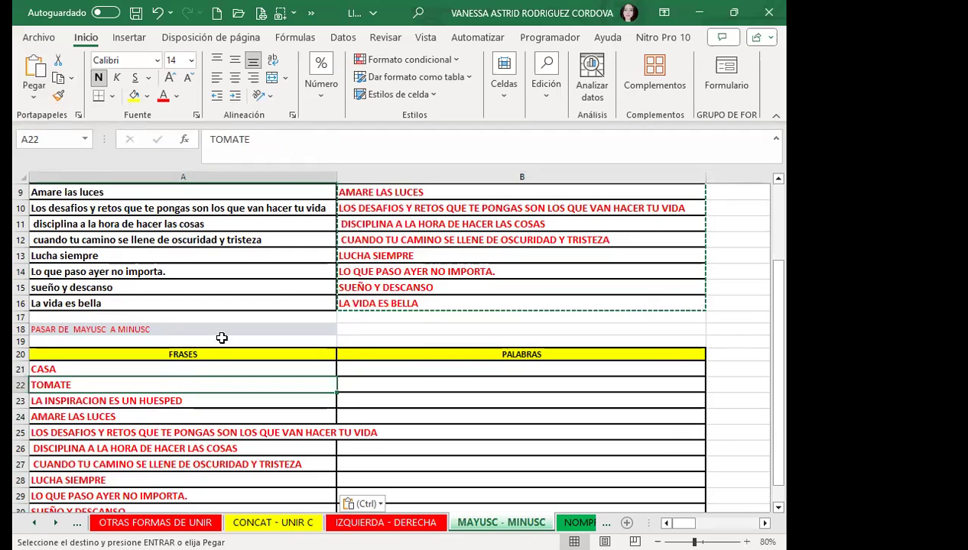
{"action": "double_click", "coordinate": [336, 177]}
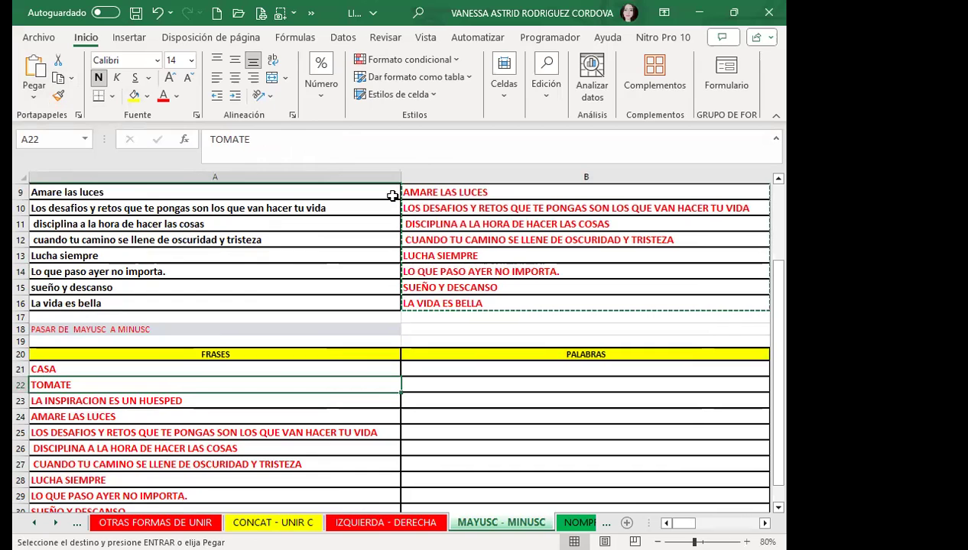
{"action": "left_click_drag", "start_coordinate": [400, 177], "coordinate": [384, 178]}
{"action": "left_click", "coordinate": [131, 369]}
{"action": "left_click", "coordinate": [114, 395]}
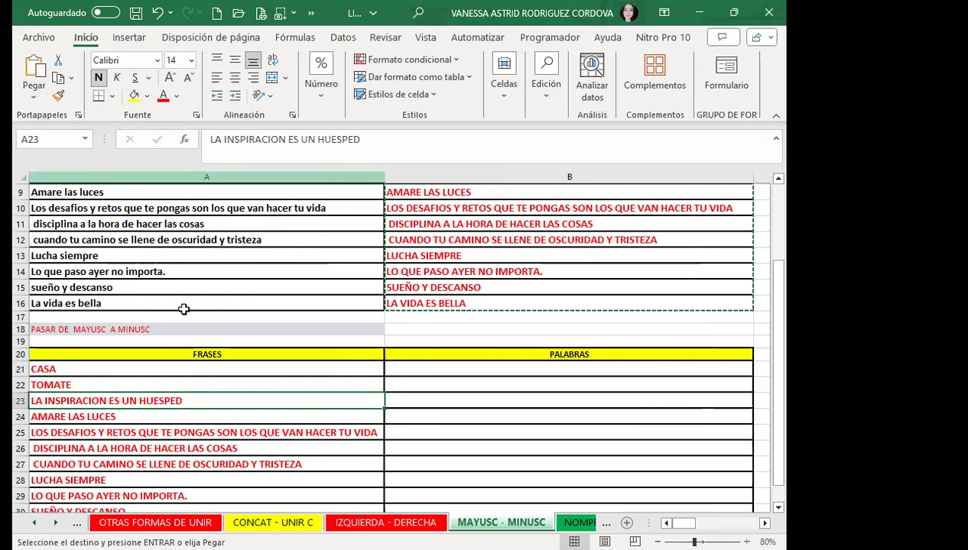
{"action": "key", "text": "Escape"}
{"action": "left_click", "coordinate": [397, 366]}
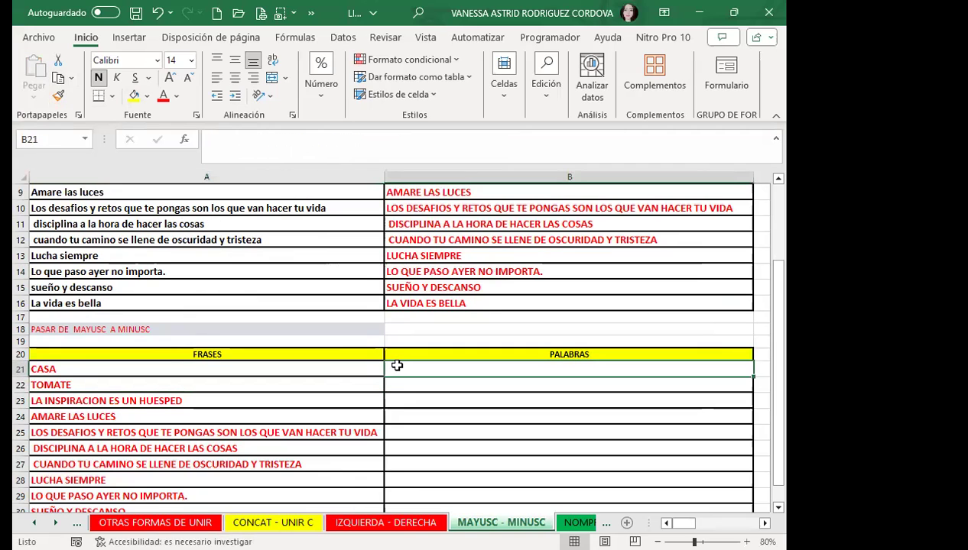
- Enter =MINUSC(A21) in B21 and fill it down to B31
{"action": "type", "text": "=M"}
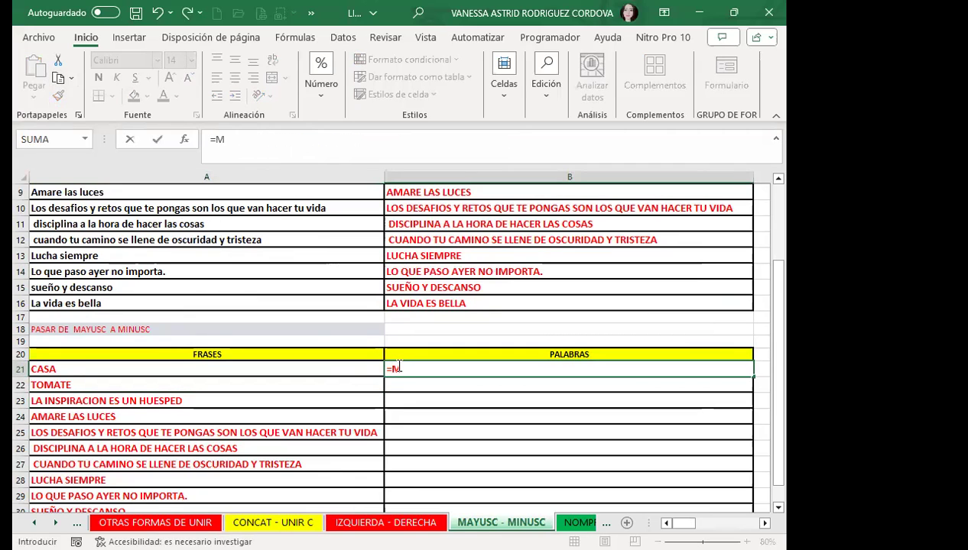
{"action": "type", "text": "IN"}
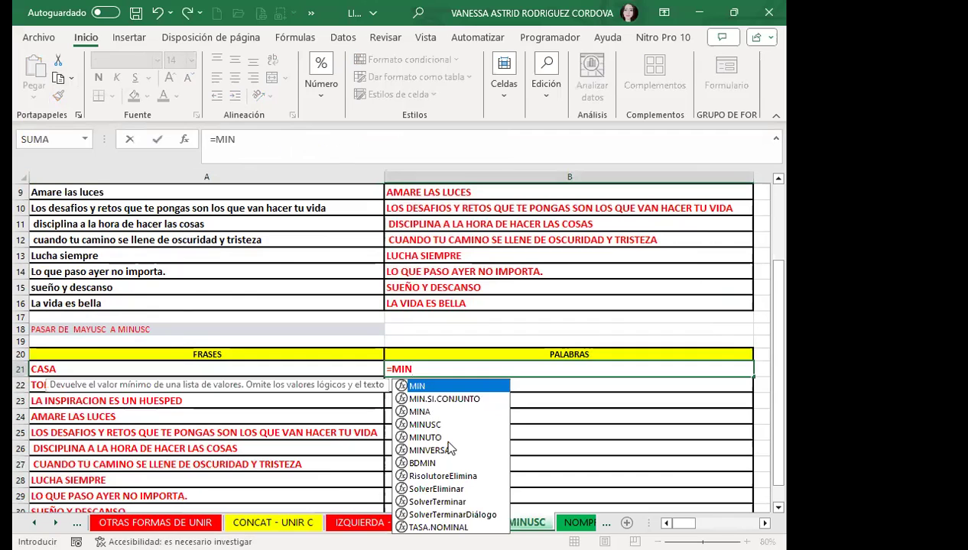
{"action": "left_click", "coordinate": [447, 426]}
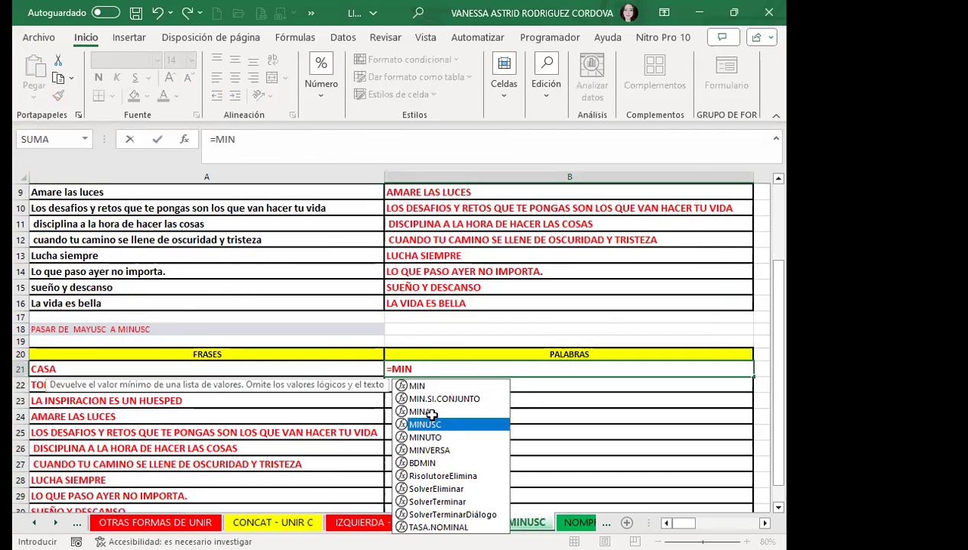
{"action": "double_click", "coordinate": [448, 428]}
{"action": "left_click", "coordinate": [302, 372]}
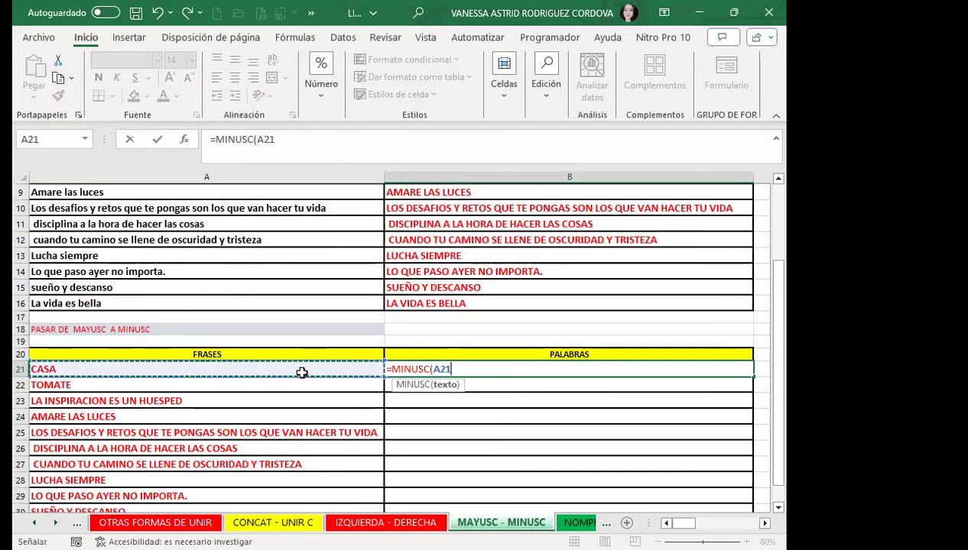
{"action": "key", "text": "Return"}
{"action": "left_click", "coordinate": [501, 372]}
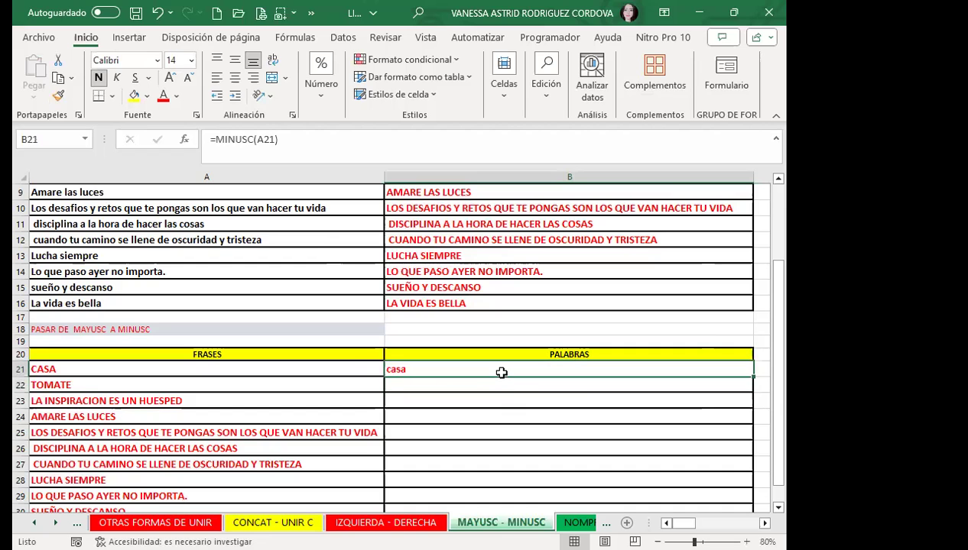
{"action": "double_click", "coordinate": [752, 376]}
- Review the lowercase formulas in B21 and B24 against the phrase in A9 and its uppercase formula in B9
{"action": "scroll", "coordinate": [464, 377], "scroll_direction": "down", "scroll_amount": 2}
{"action": "scroll", "coordinate": [471, 384], "scroll_direction": "down", "scroll_amount": 1}
{"action": "scroll", "coordinate": [329, 376], "scroll_direction": "up", "scroll_amount": 1}
{"action": "scroll", "coordinate": [354, 345], "scroll_direction": "up", "scroll_amount": 2}
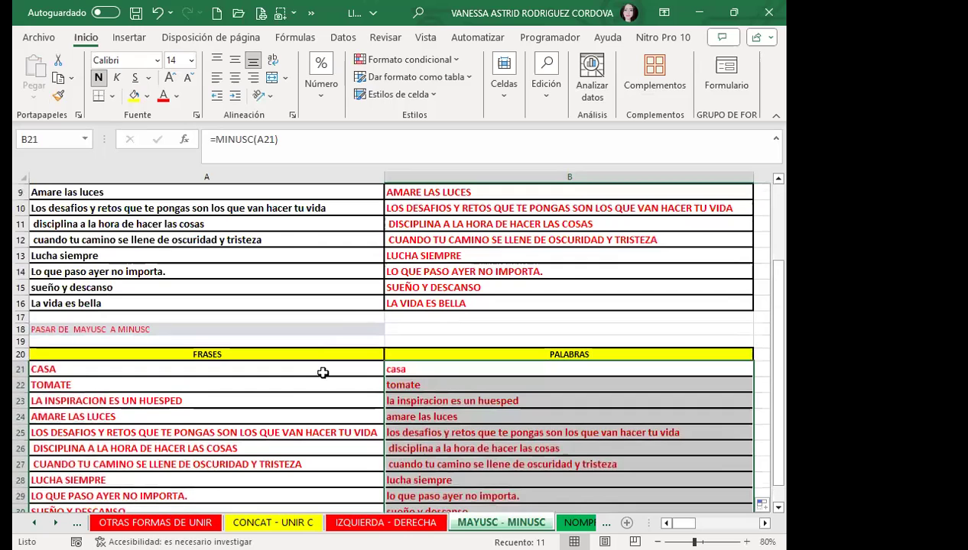
{"action": "left_click", "coordinate": [321, 370]}
{"action": "left_click", "coordinate": [433, 372]}
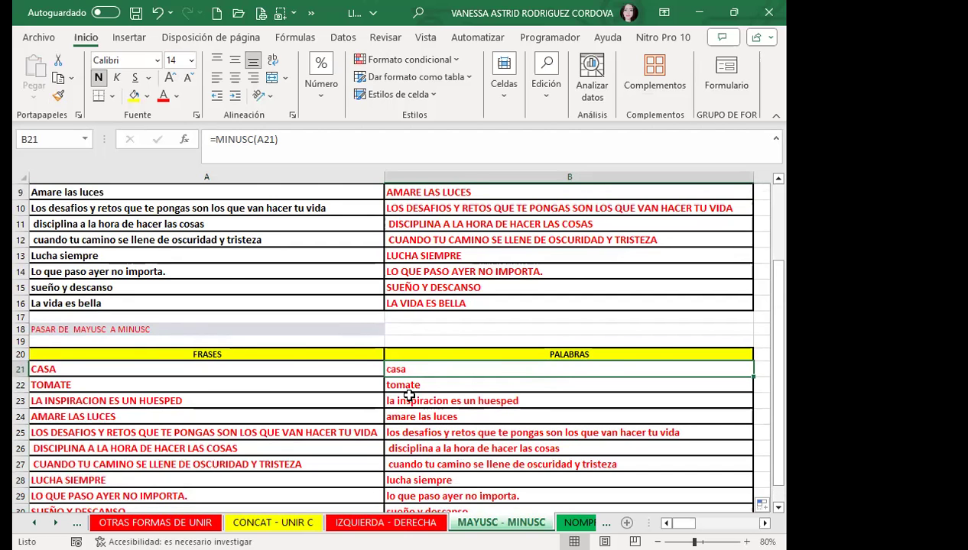
{"action": "scroll", "coordinate": [404, 390], "scroll_direction": "down", "scroll_amount": 2}
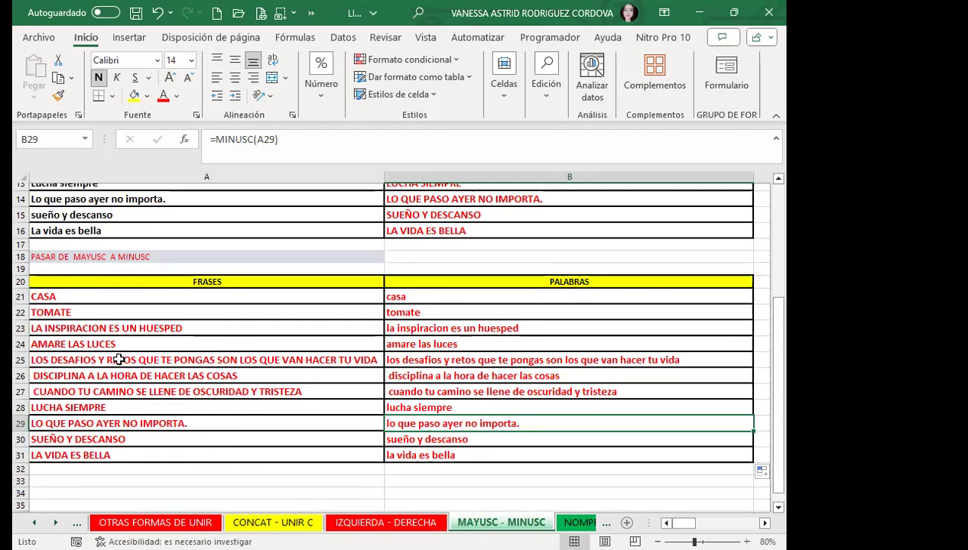
{"action": "scroll", "coordinate": [116, 353], "scroll_direction": "up", "scroll_amount": 4}
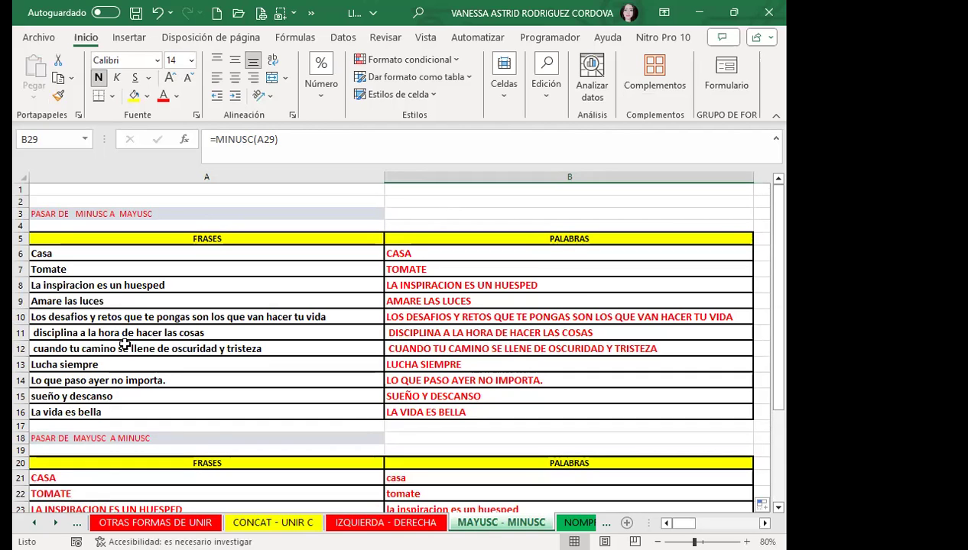
{"action": "scroll", "coordinate": [125, 344], "scroll_direction": "down", "scroll_amount": 1}
{"action": "scroll", "coordinate": [124, 344], "scroll_direction": "down", "scroll_amount": 2}
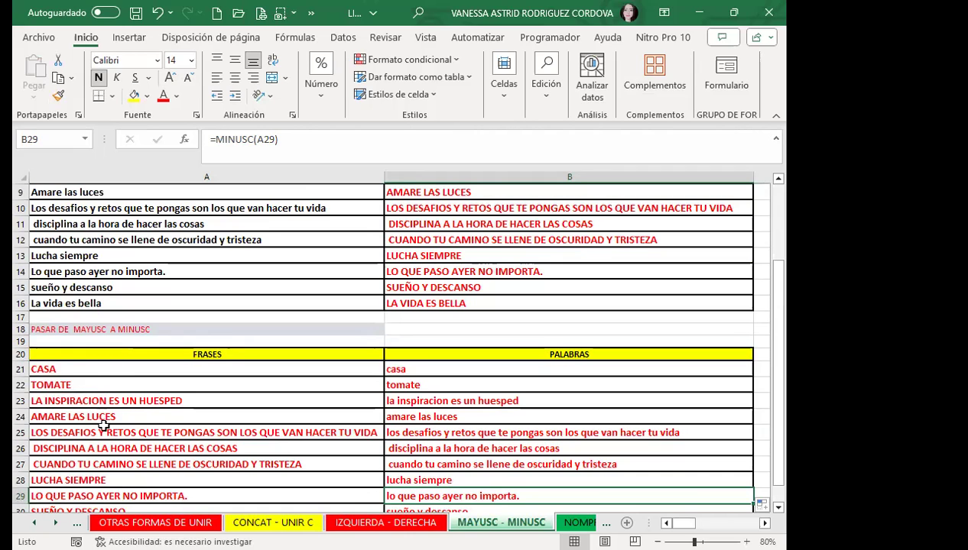
{"action": "left_click", "coordinate": [430, 413]}
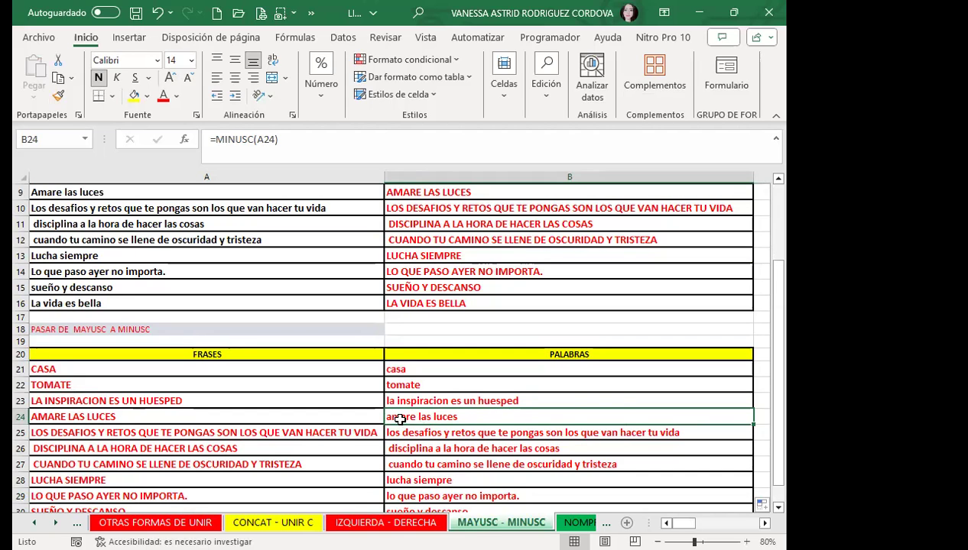
{"action": "scroll", "coordinate": [23, 304], "scroll_direction": "up", "scroll_amount": 2}
{"action": "scroll", "coordinate": [35, 317], "scroll_direction": "up", "scroll_amount": 1}
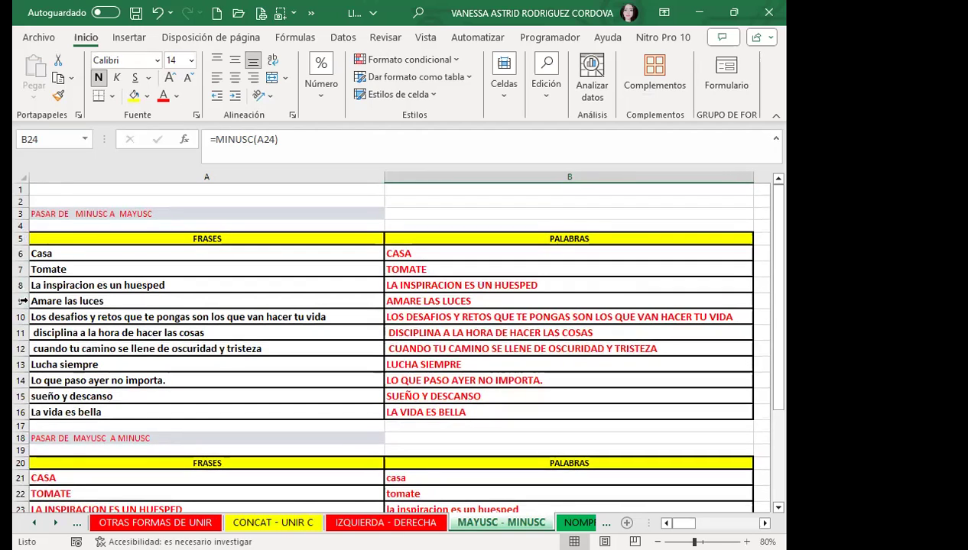
{"action": "left_click", "coordinate": [49, 301]}
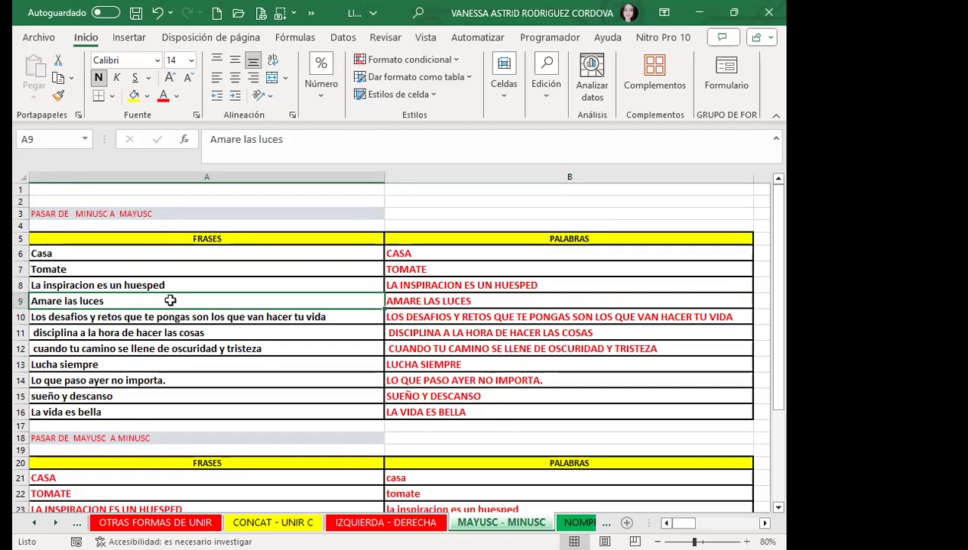
{"action": "left_click", "coordinate": [428, 301]}
{"action": "scroll", "coordinate": [374, 380], "scroll_direction": "down", "scroll_amount": 3}
{"action": "scroll", "coordinate": [296, 365], "scroll_direction": "down", "scroll_amount": 2}
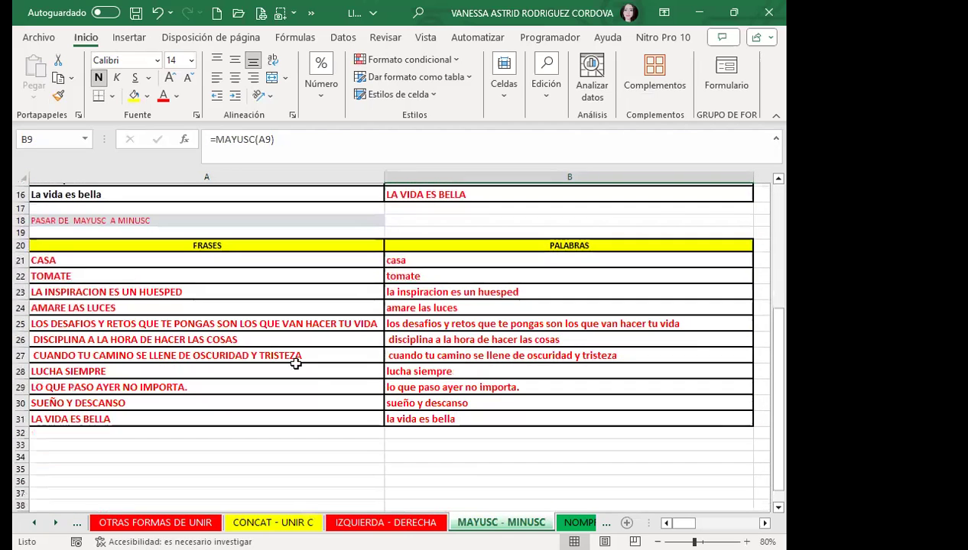
{"action": "left_click", "coordinate": [412, 309]}
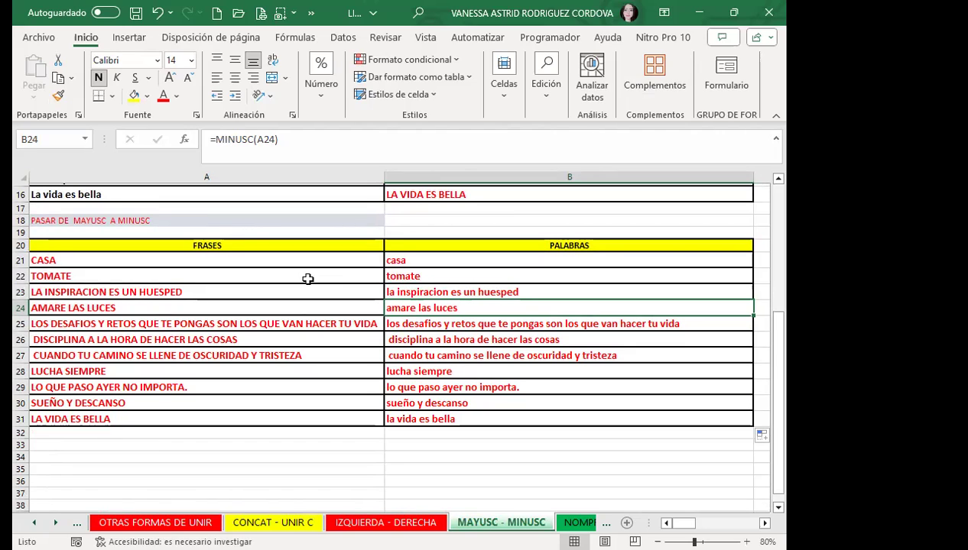
- Compare phrases A21:A31 with lowercase results B21:B31, then go to the NOMPROPIO sheet
{"action": "left_click", "coordinate": [292, 260]}
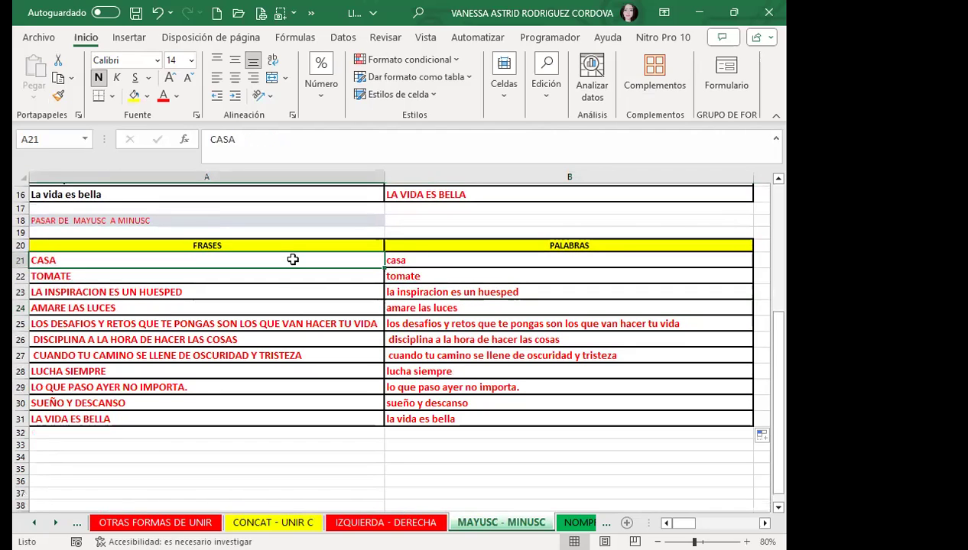
{"action": "left_click", "coordinate": [454, 260]}
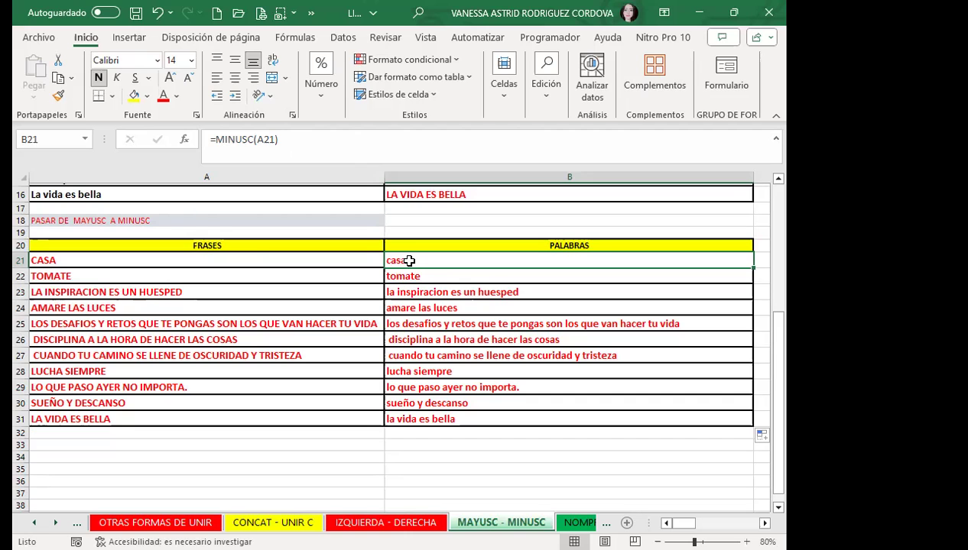
{"action": "left_click_drag", "start_coordinate": [199, 260], "coordinate": [186, 418]}
{"action": "left_click_drag", "start_coordinate": [432, 266], "coordinate": [455, 425]}
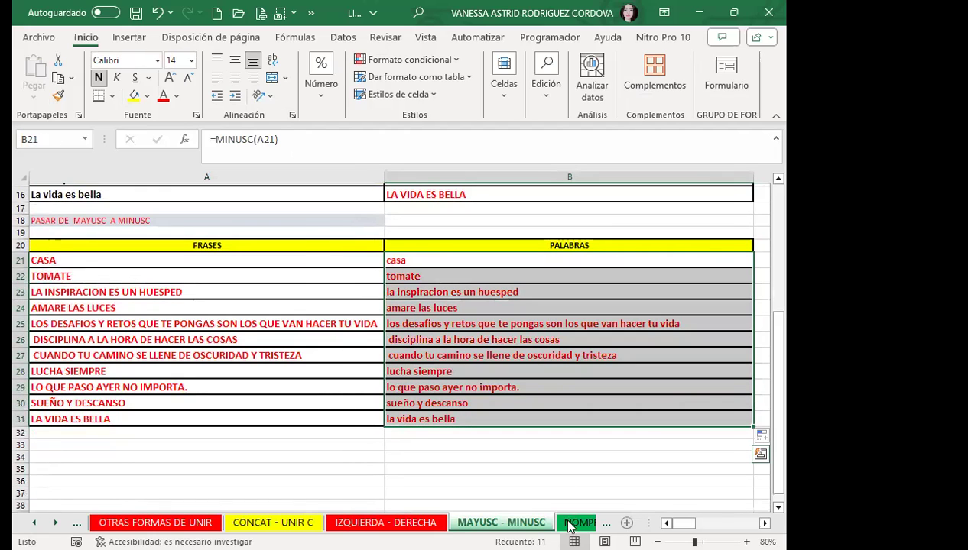
{"action": "left_click", "coordinate": [577, 523]}
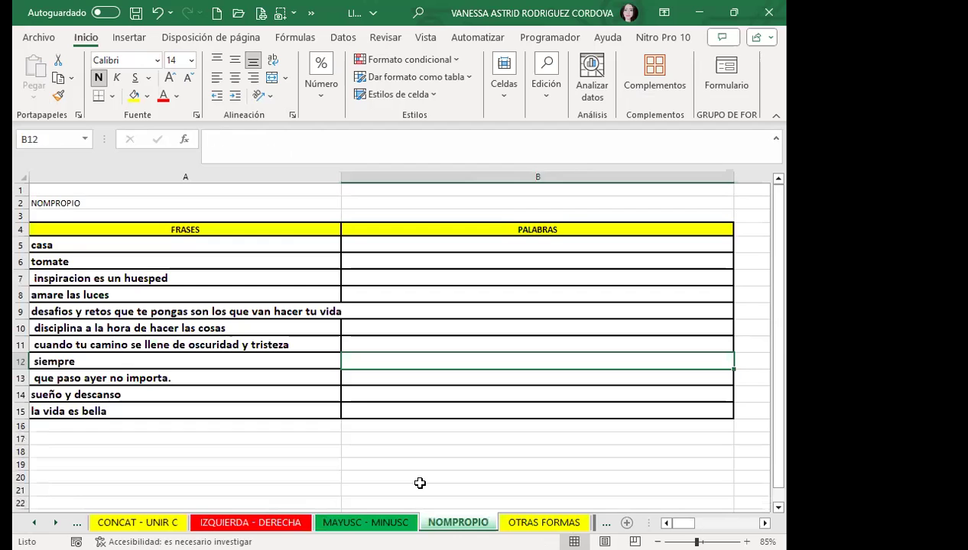
- Autofit column A and enter =NOMPROPIO(A5) in B5, returning Casa
{"action": "double_click", "coordinate": [341, 175]}
{"action": "left_click", "coordinate": [384, 243]}
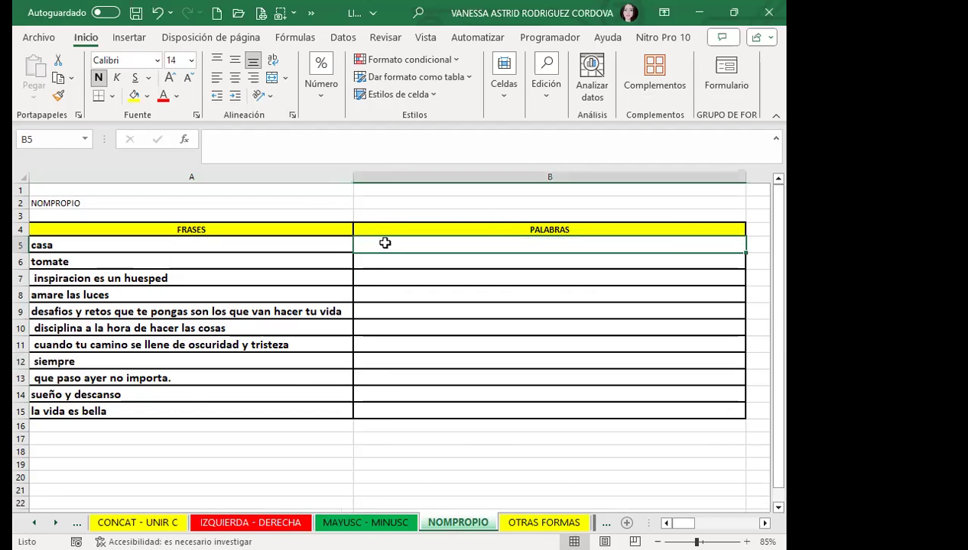
{"action": "type", "text": "="}
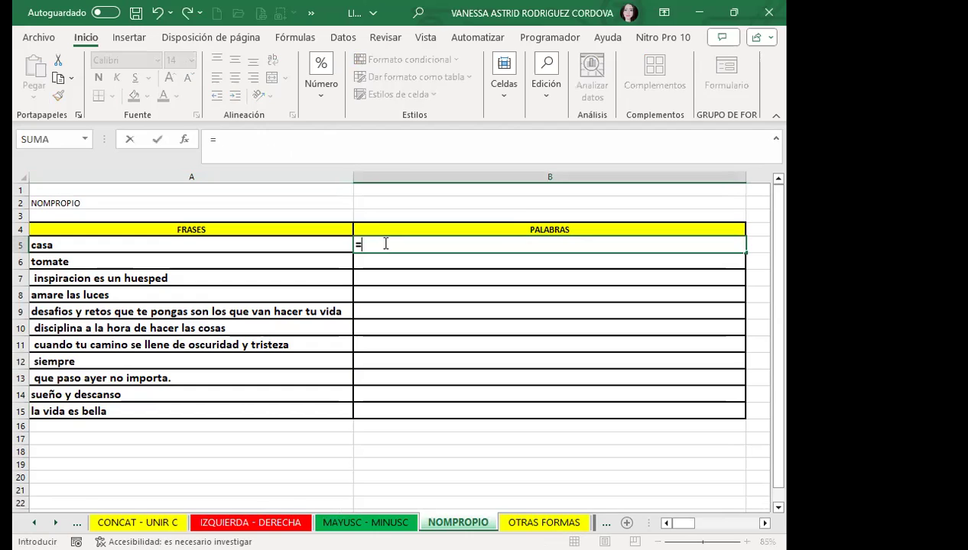
{"action": "type", "text": "NOM"}
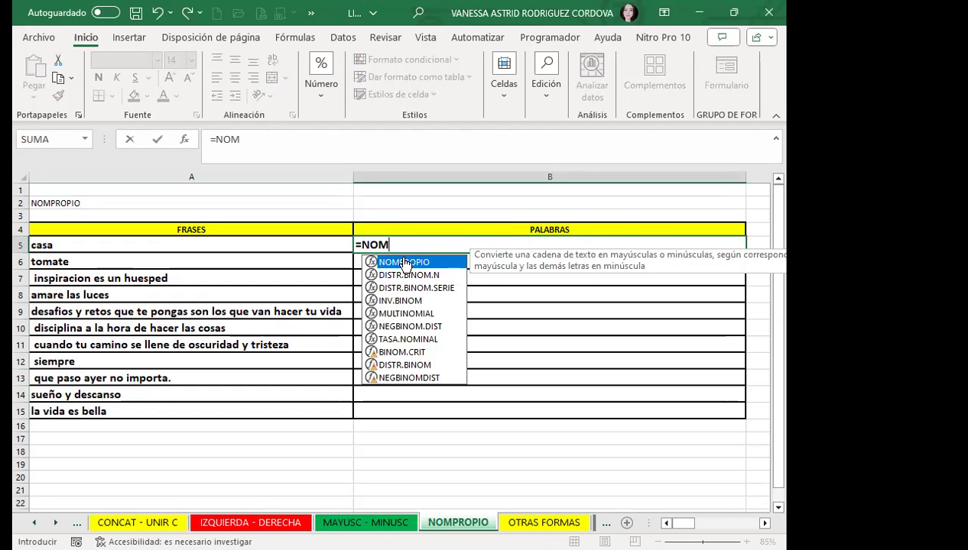
{"action": "double_click", "coordinate": [403, 263]}
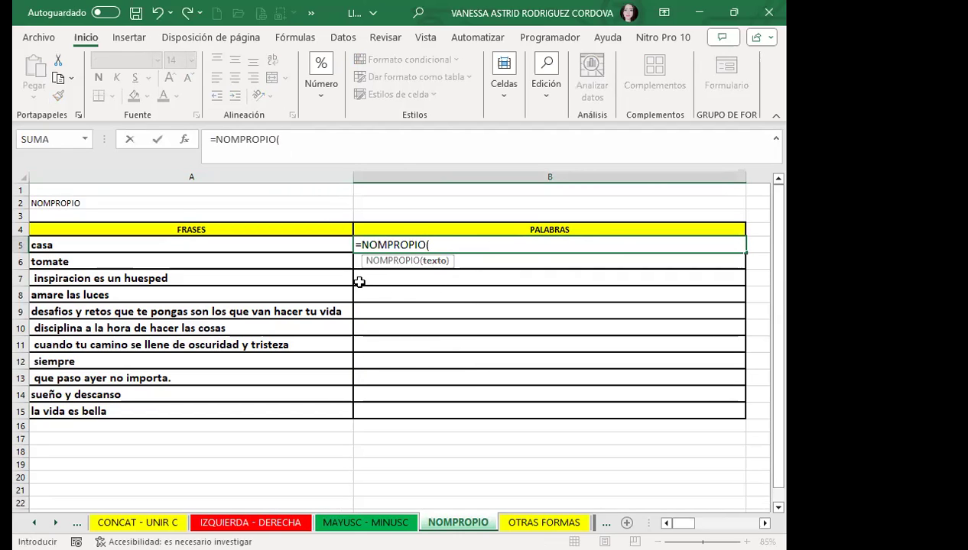
{"action": "left_click", "coordinate": [212, 242]}
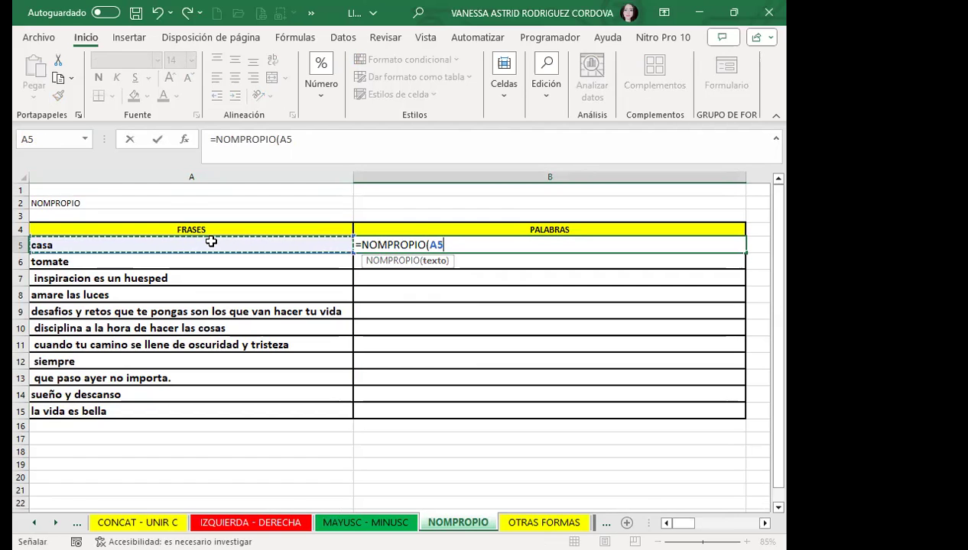
{"action": "key", "text": "Return"}
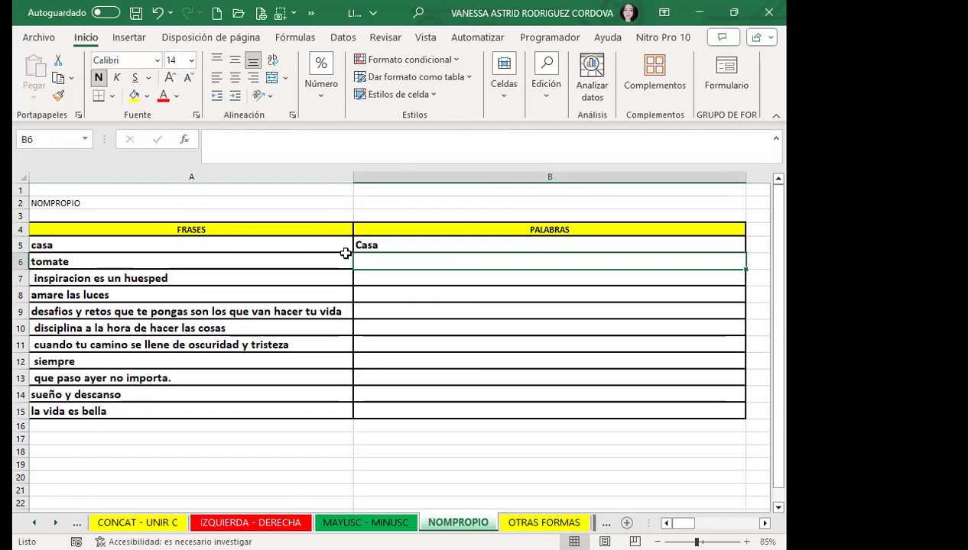
- Fill the =NOMPROPIO formula from B5 down to B15 and spot-check B7, B8 and B13
{"action": "left_click", "coordinate": [432, 250]}
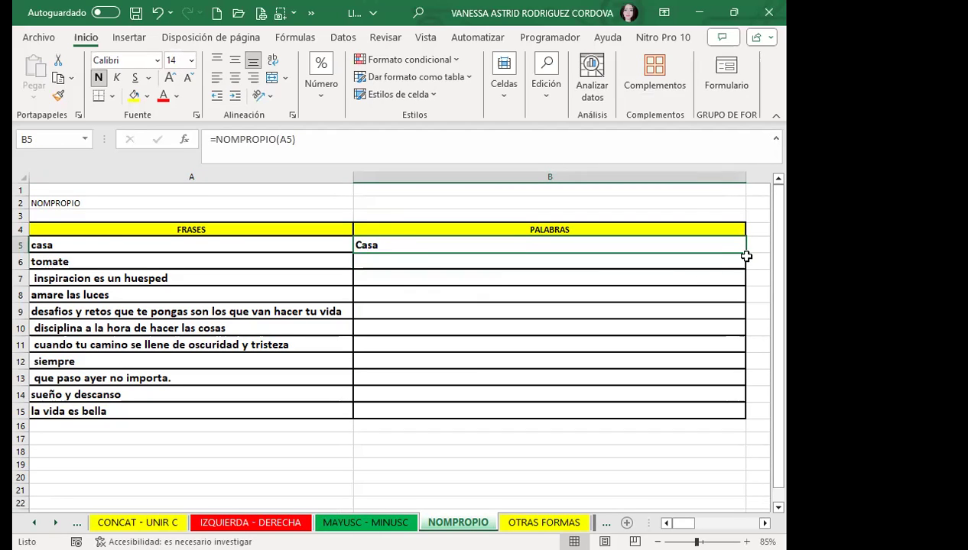
{"action": "left_click_drag", "start_coordinate": [747, 254], "coordinate": [757, 413]}
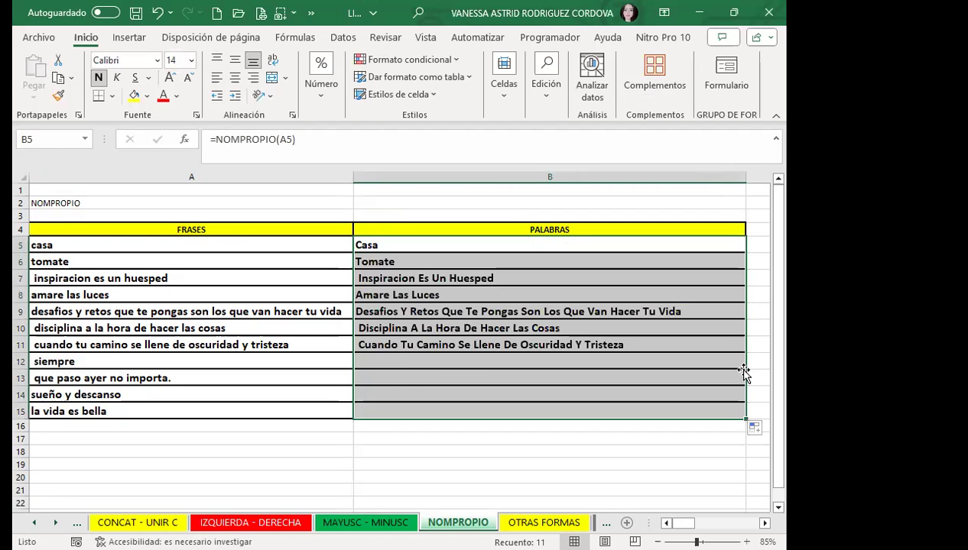
{"action": "left_click", "coordinate": [386, 275]}
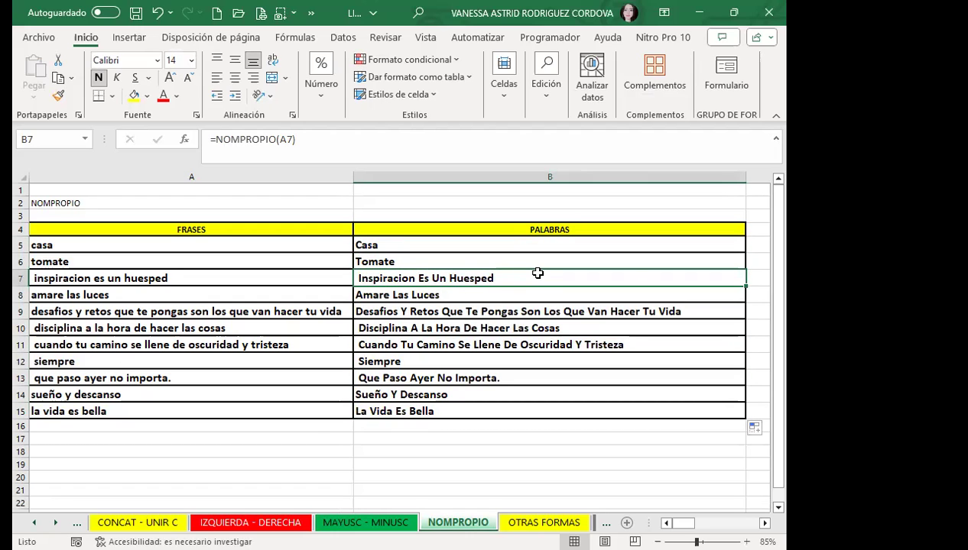
{"action": "left_click", "coordinate": [397, 291]}
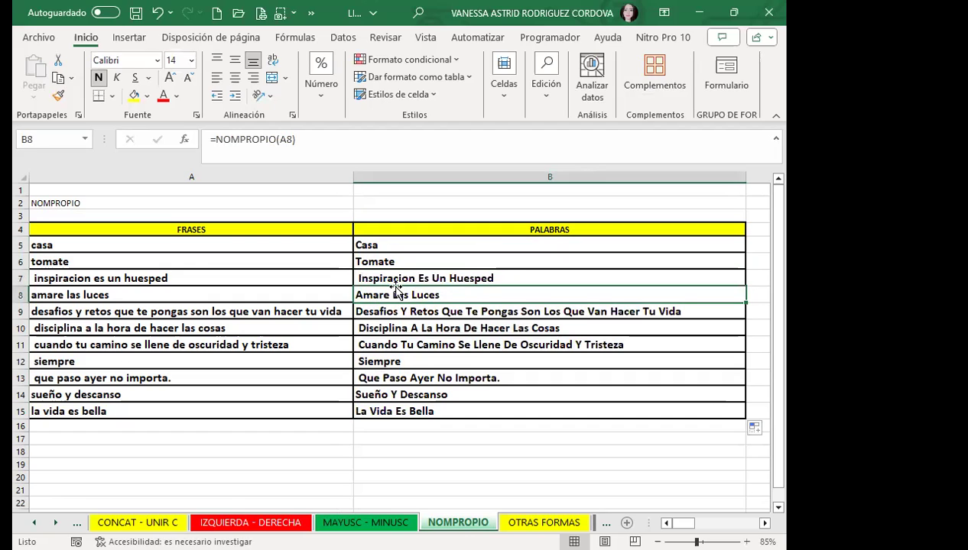
{"action": "left_click", "coordinate": [527, 378]}
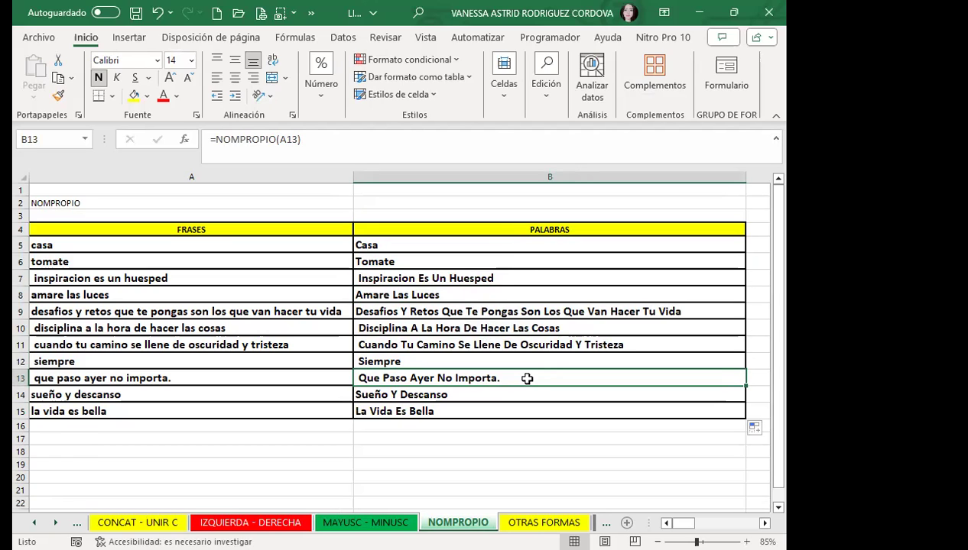
- Copy the proper-cased results B5:B15 and paste them as values into A23
{"action": "left_click_drag", "start_coordinate": [478, 244], "coordinate": [489, 411]}
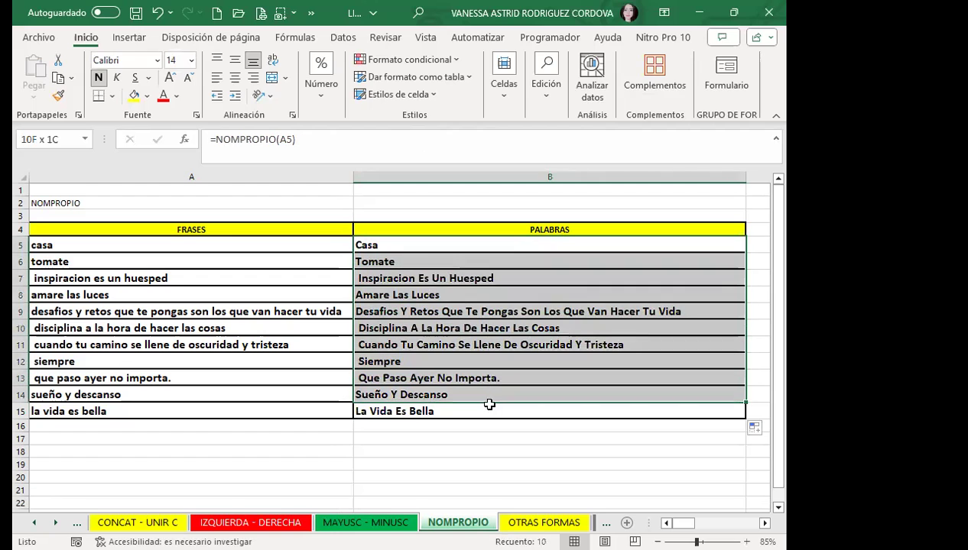
{"action": "left_click", "coordinate": [59, 78]}
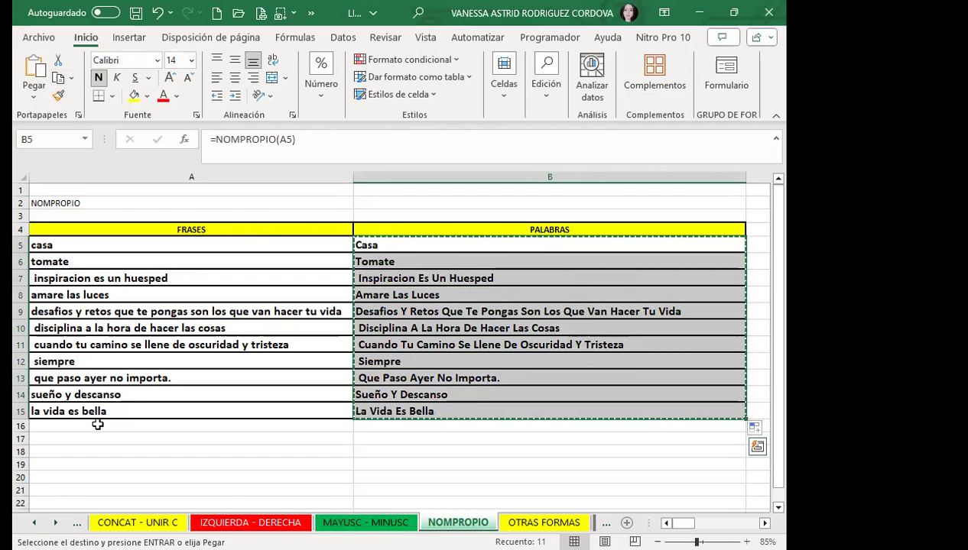
{"action": "scroll", "coordinate": [94, 425], "scroll_direction": "down", "scroll_amount": 2}
{"action": "left_click", "coordinate": [96, 404]}
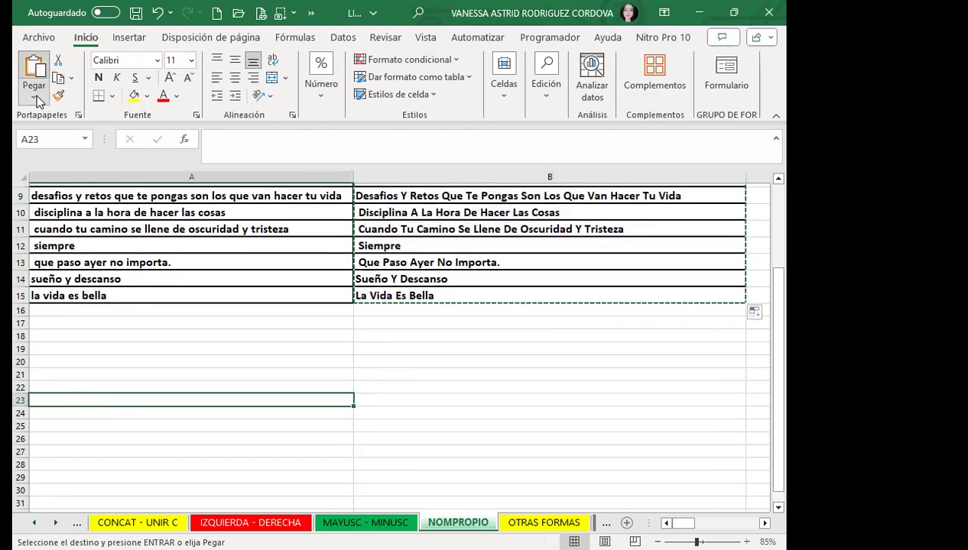
{"action": "left_click", "coordinate": [34, 94]}
{"action": "left_click", "coordinate": [31, 208]}
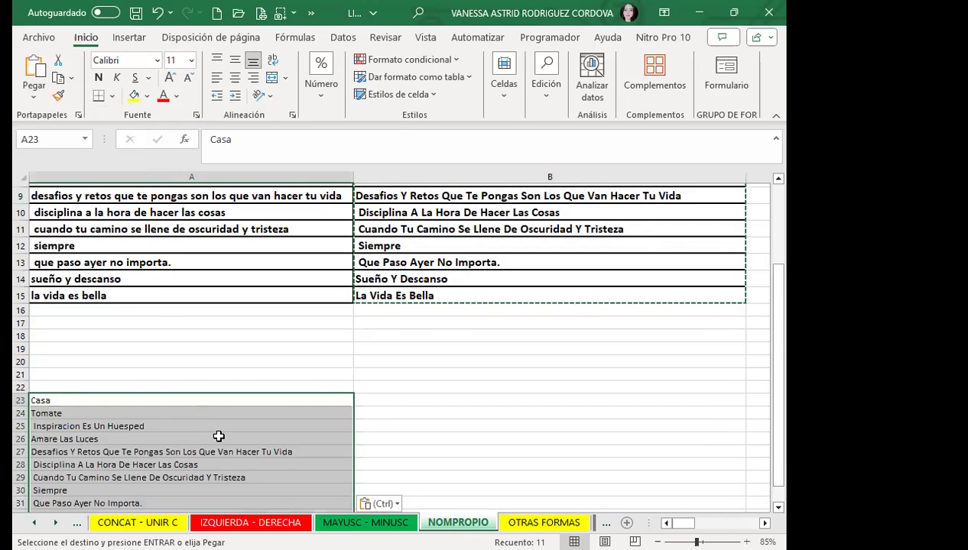
- Verify A28 and A30 hold plain text while B10 still holds its formula
{"action": "scroll", "coordinate": [223, 414], "scroll_direction": "down", "scroll_amount": 3}
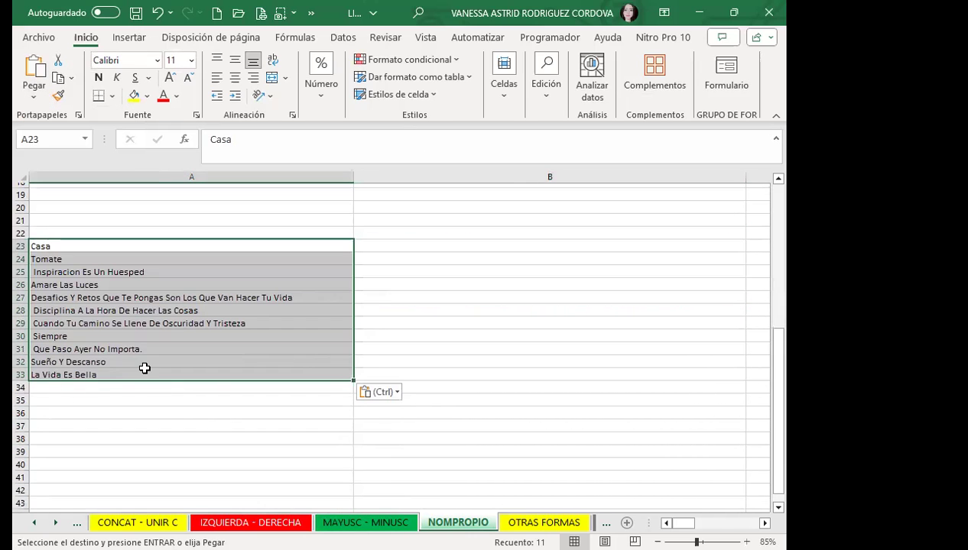
{"action": "left_click", "coordinate": [182, 331]}
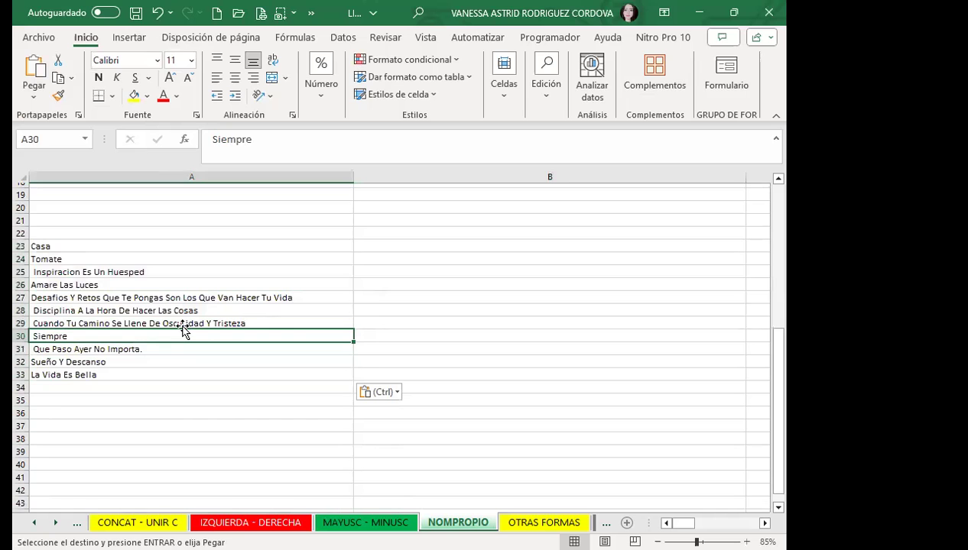
{"action": "scroll", "coordinate": [510, 382], "scroll_direction": "up", "scroll_amount": 4}
{"action": "scroll", "coordinate": [459, 344], "scroll_direction": "up", "scroll_amount": 2}
{"action": "left_click", "coordinate": [433, 329]}
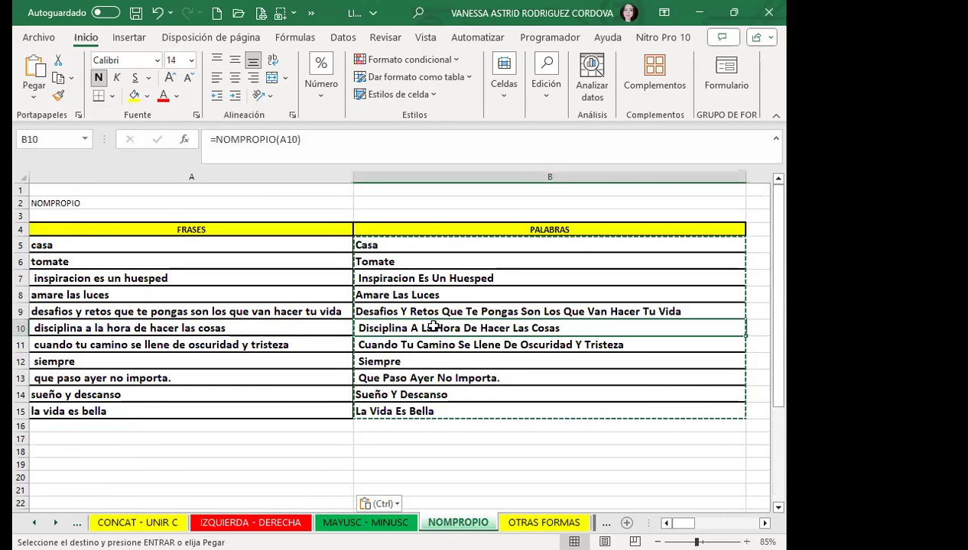
{"action": "scroll", "coordinate": [260, 406], "scroll_direction": "down", "scroll_amount": 2}
{"action": "scroll", "coordinate": [317, 425], "scroll_direction": "down", "scroll_amount": 2}
{"action": "left_click", "coordinate": [317, 425]}
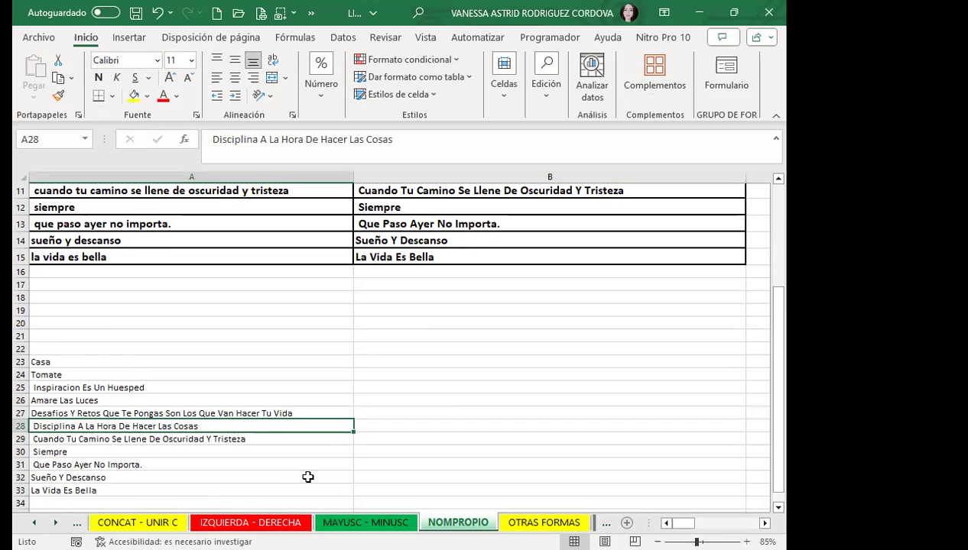
{"action": "left_click", "coordinate": [470, 411]}
{"action": "left_click", "coordinate": [406, 334]}
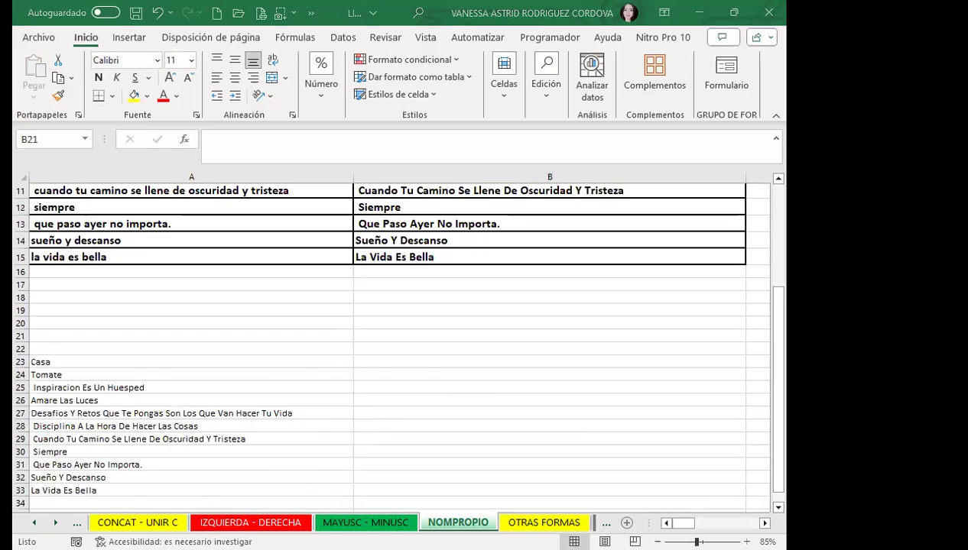
{"action": "left_click", "coordinate": [514, 334]}
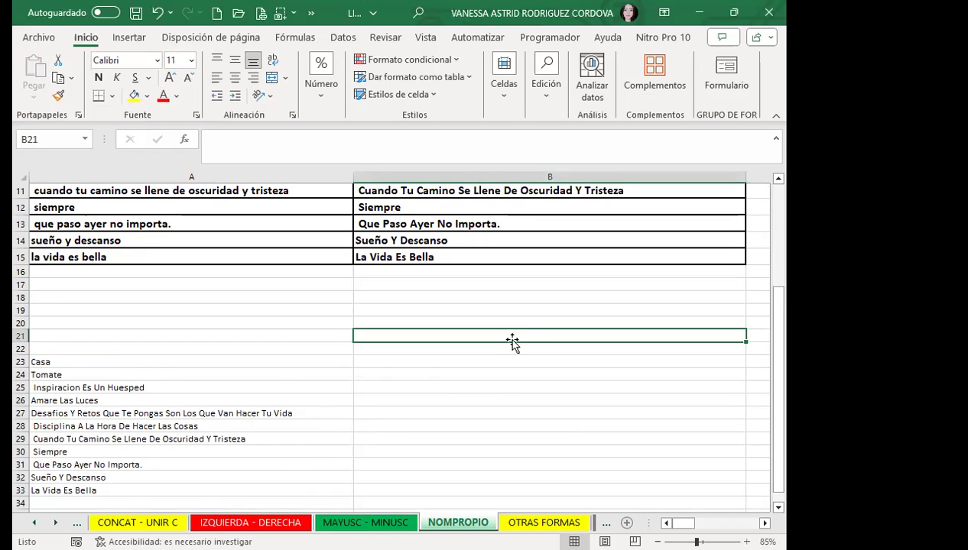
{"action": "left_click", "coordinate": [497, 364]}
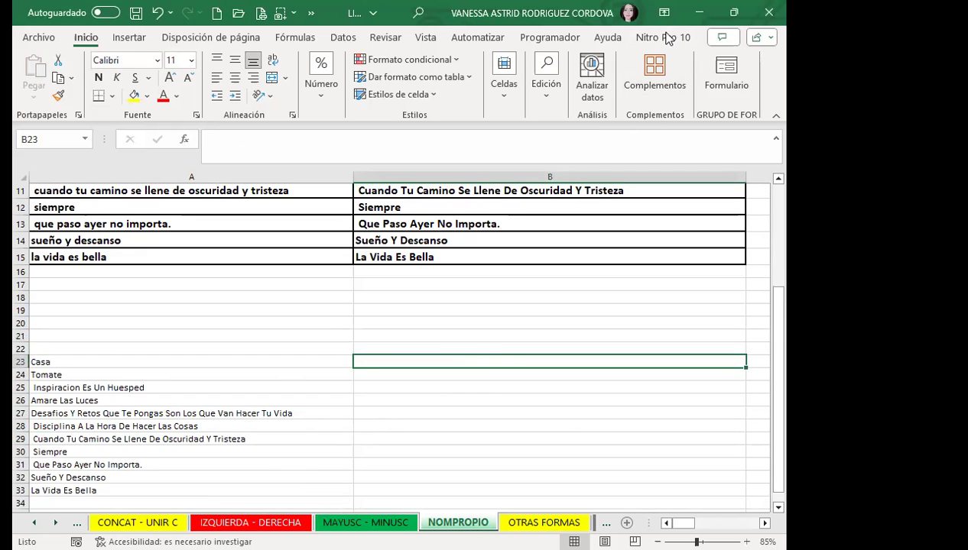